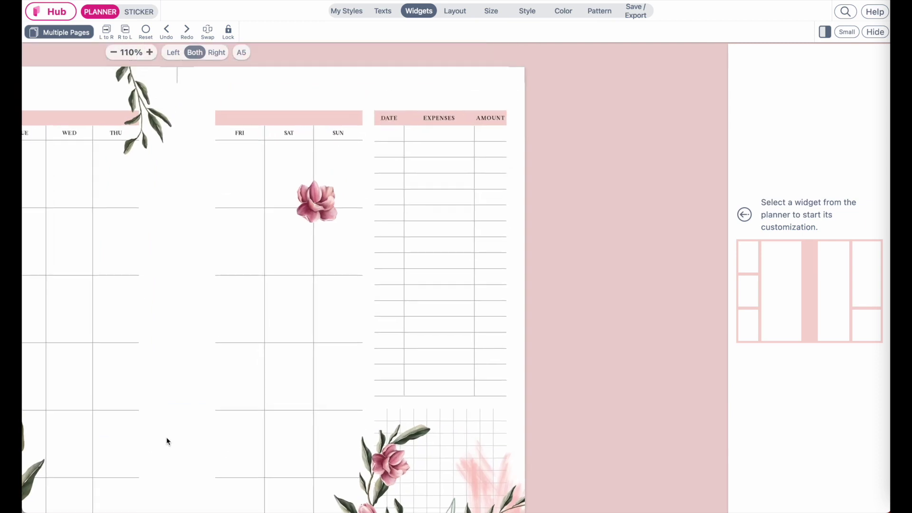
- Look over both pages of the finished This Month planner spread
scroll(446, 401, "down", 5)
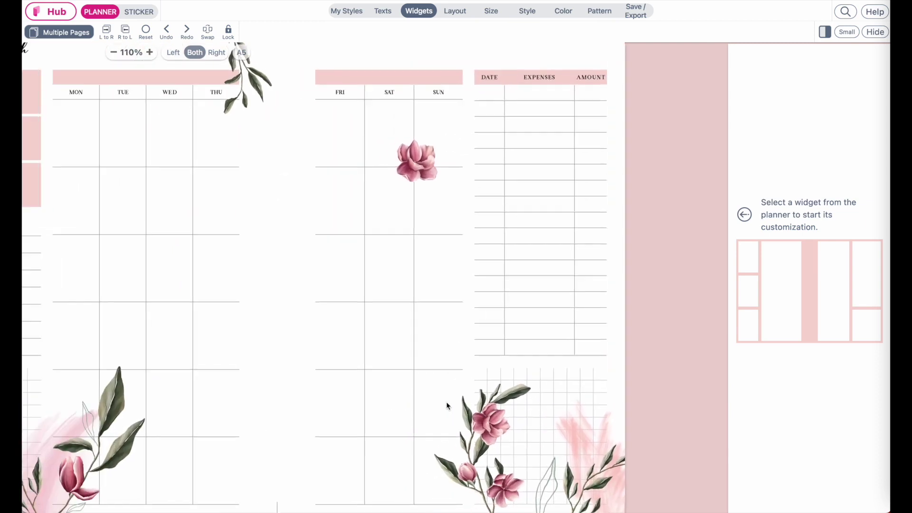
scroll(446, 401, "up", 2)
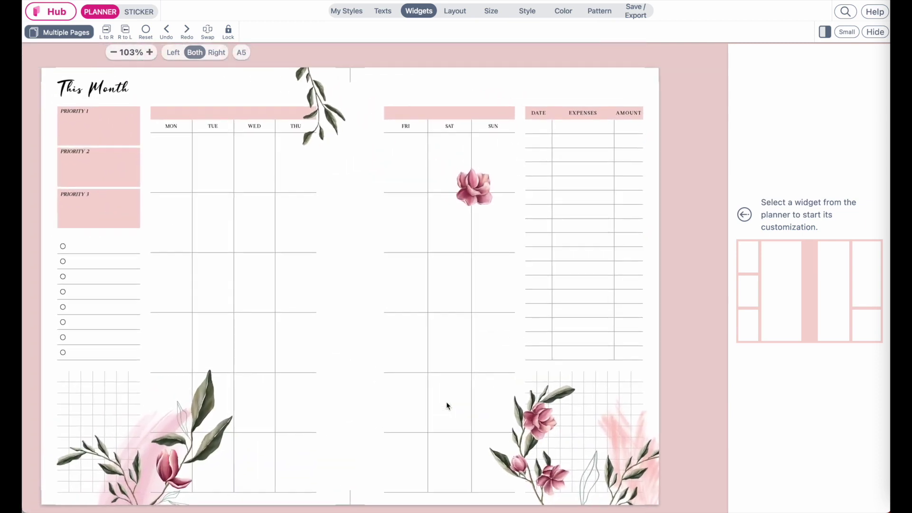
scroll(447, 406, "down", 1)
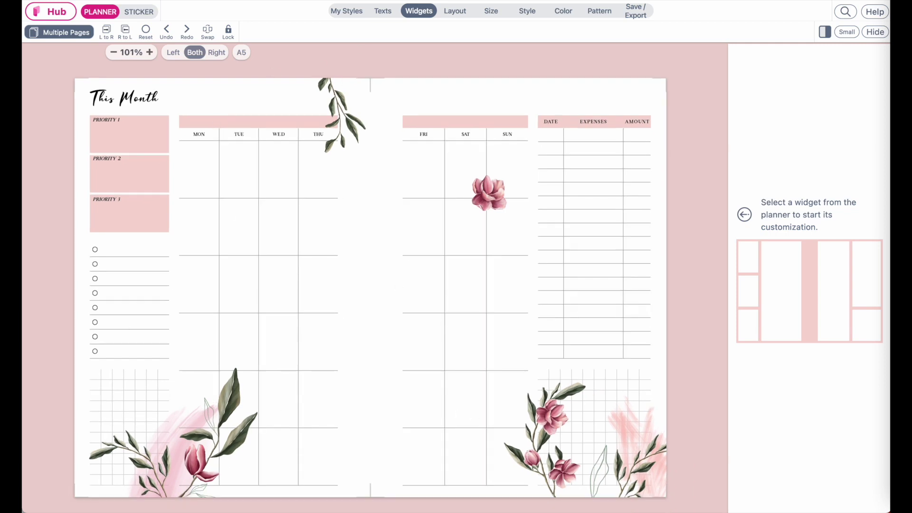
- Find the Undated Monthly template of the Magnolia Collection among the Hub's newest publicly shared templates and open it
left_click(51, 11)
scroll(364, 285, "down", 5)
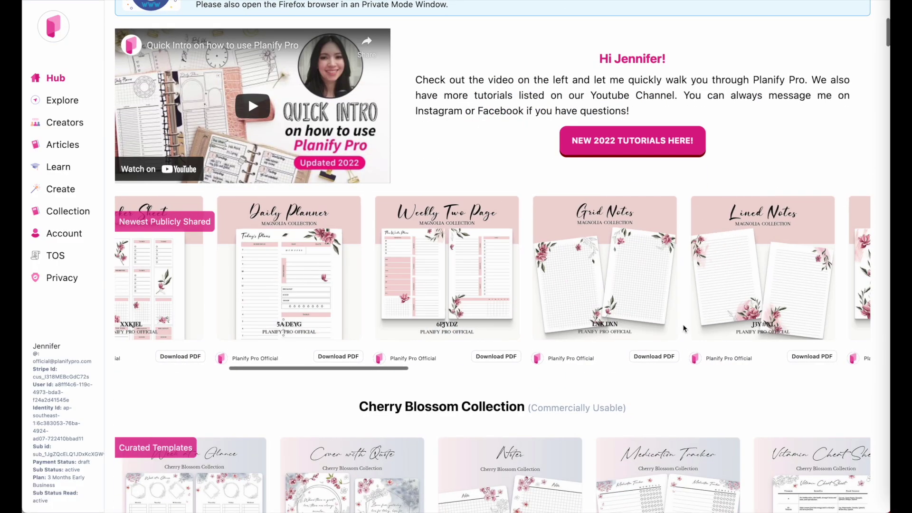
scroll(684, 327, "right", 6)
scroll(684, 328, "right", 2)
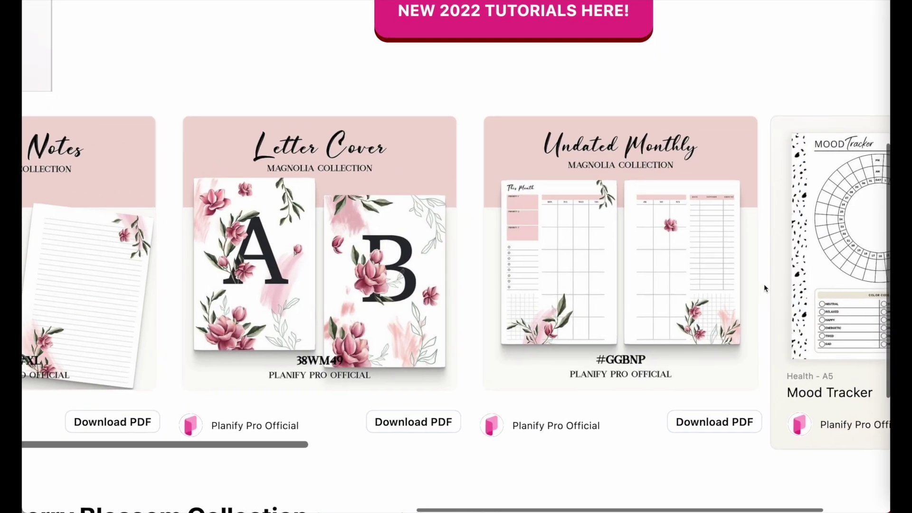
scroll(765, 287, "right", 1)
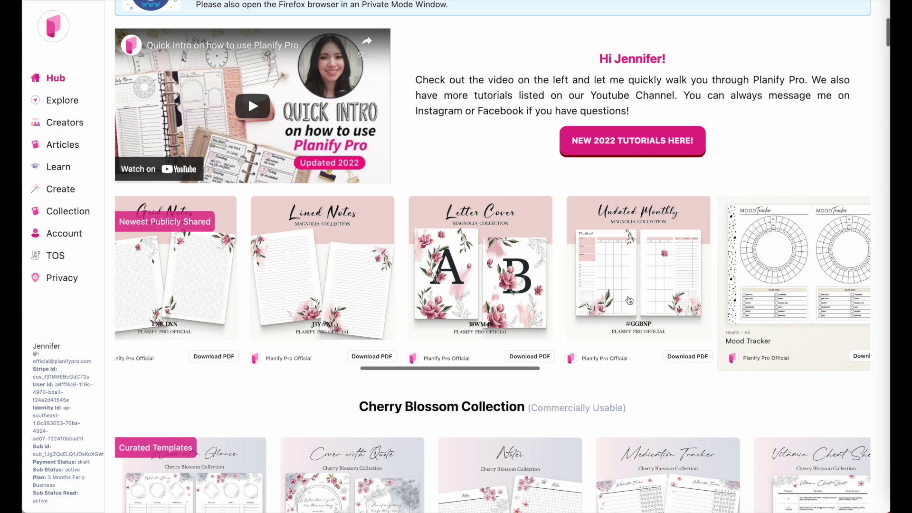
left_click(629, 300)
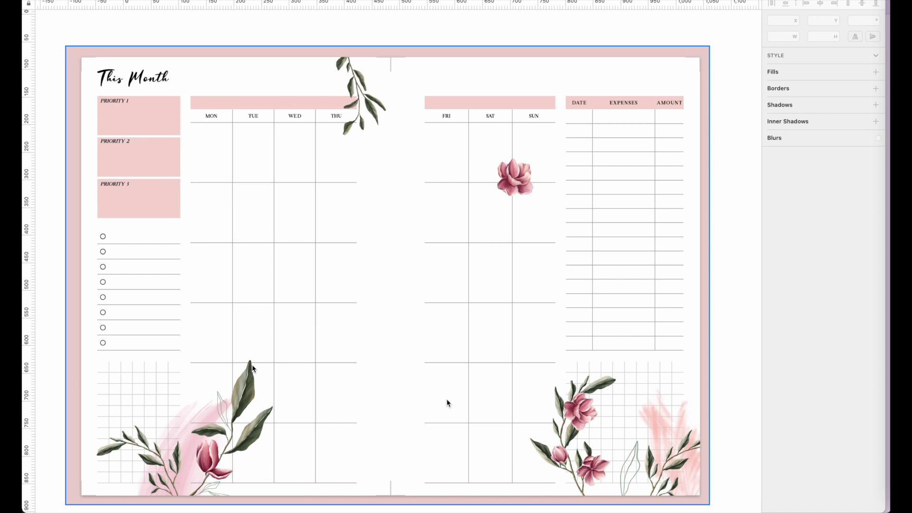
- Examine the highlighted planner mockup in the drawing app for the row and column division of both pages
scroll(253, 369, "down", 20)
scroll(253, 368, "left", 3)
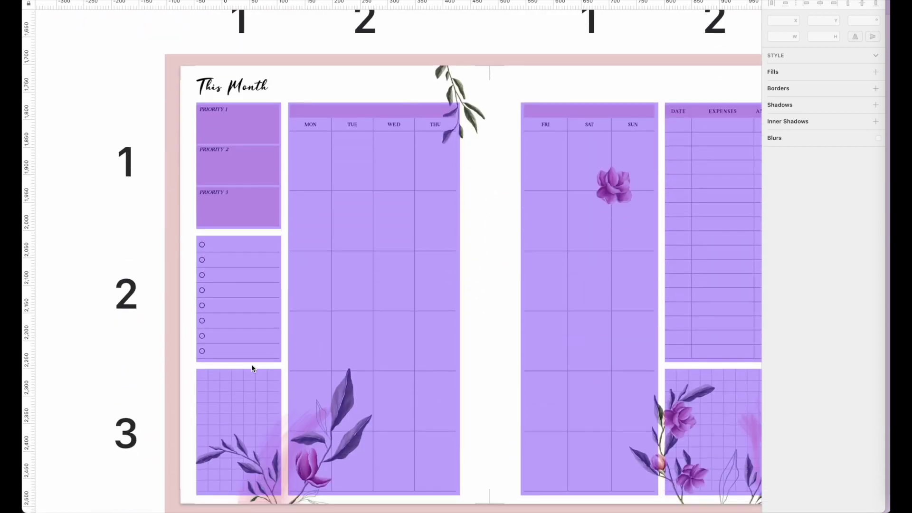
scroll(251, 364, "right", 2)
scroll(251, 366, "down", 1)
scroll(252, 365, "up", 2)
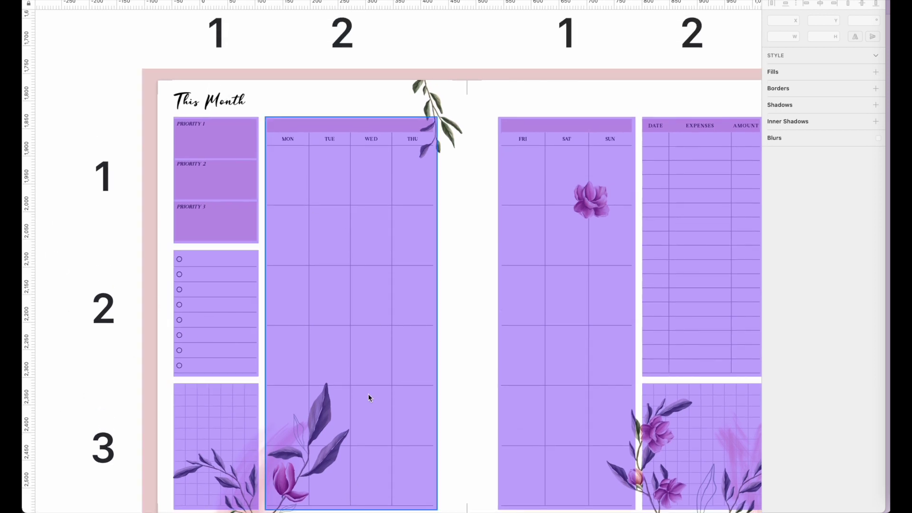
scroll(223, 291, "right", 10)
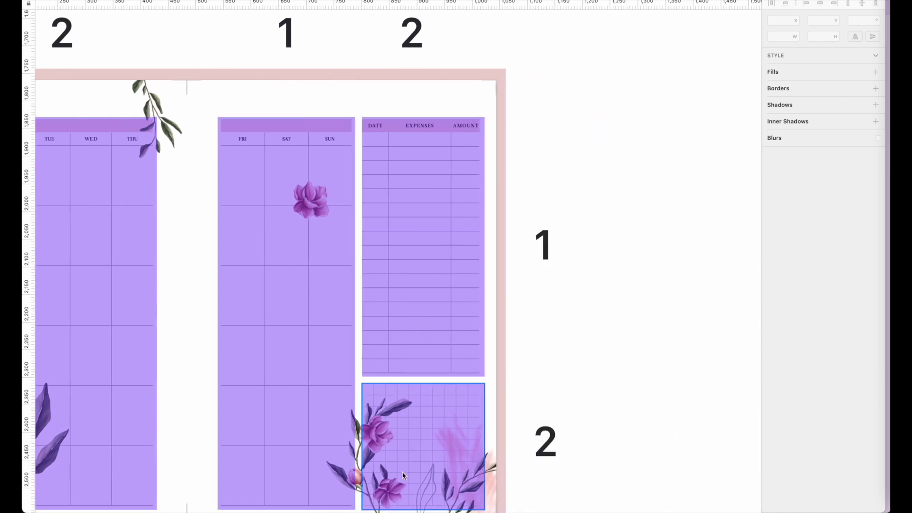
scroll(357, 393, "down", 5)
scroll(357, 391, "left", 4)
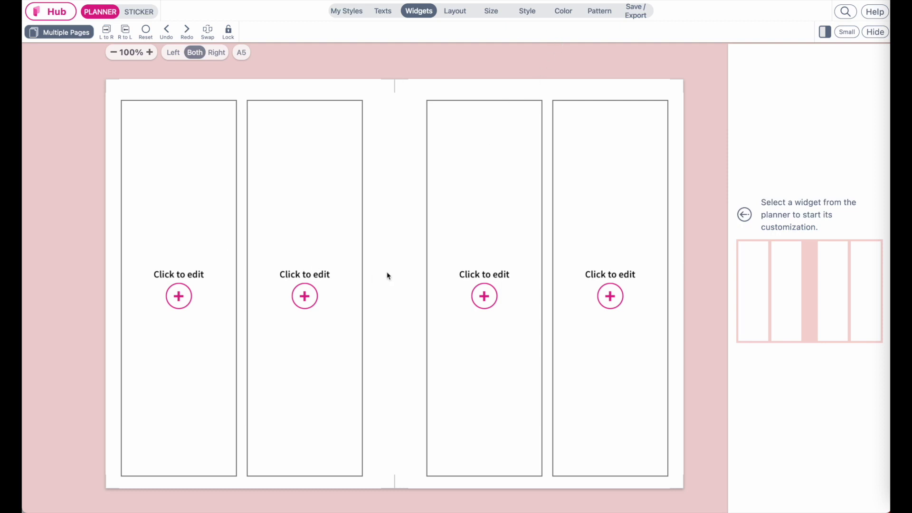
- Check the outline, header and line color codes of the blank planner
left_click(563, 12)
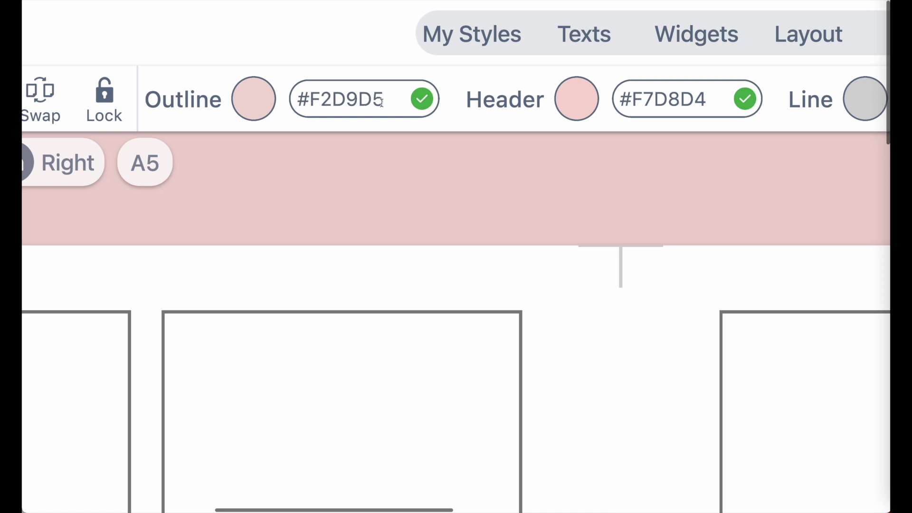
scroll(382, 102, "right", 5)
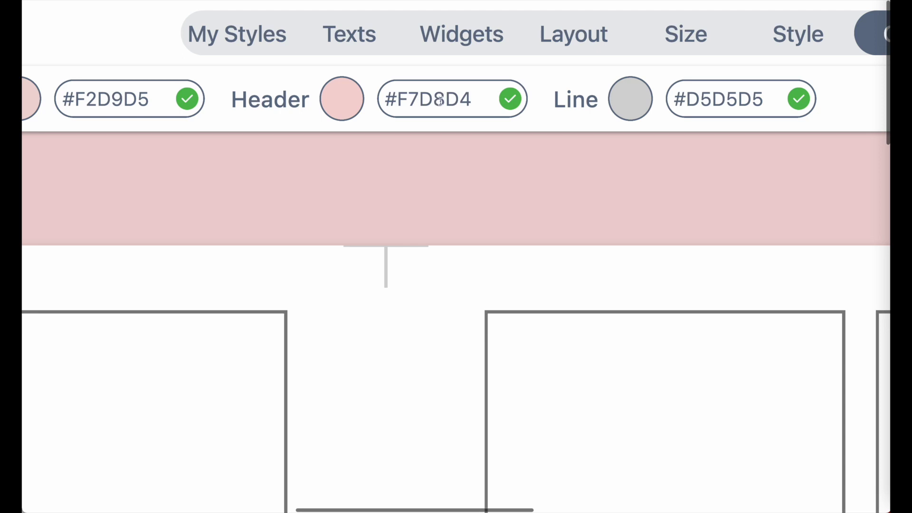
scroll(471, 103, "right", 6)
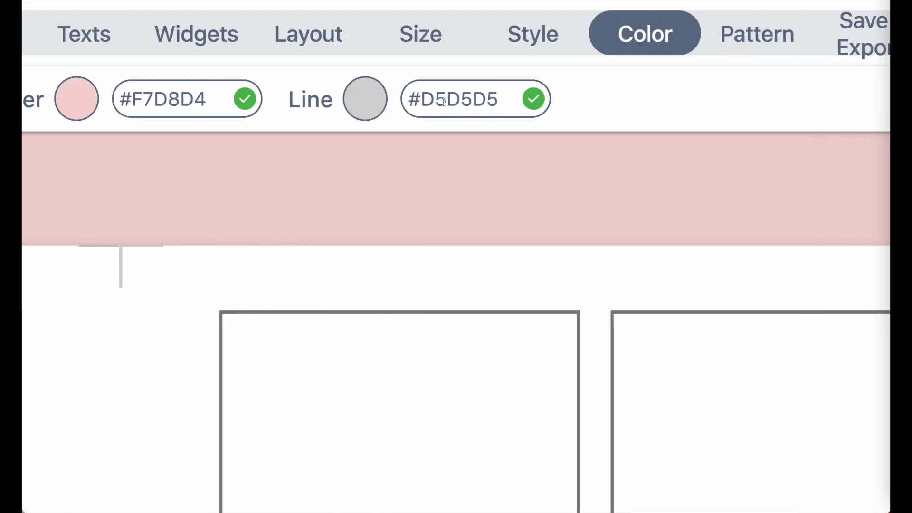
scroll(493, 101, "down", 5)
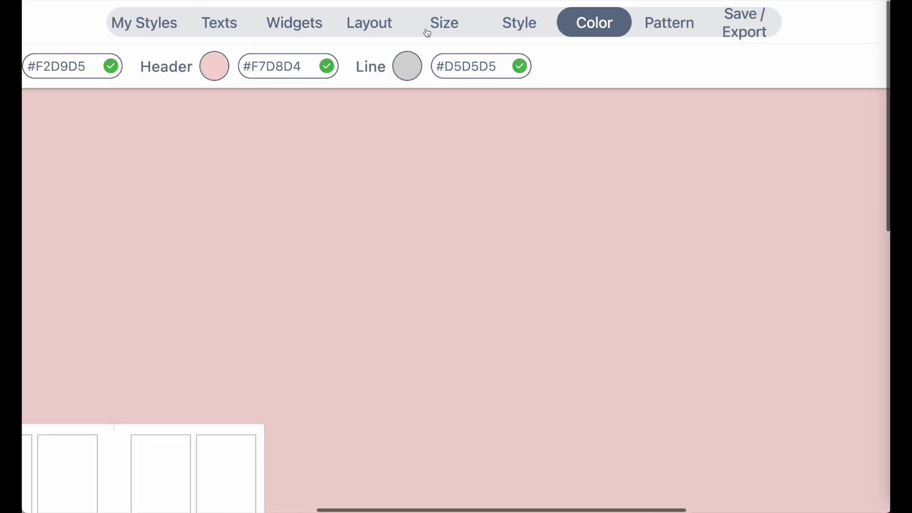
scroll(427, 32, "down", 5)
scroll(295, 251, "up", 5)
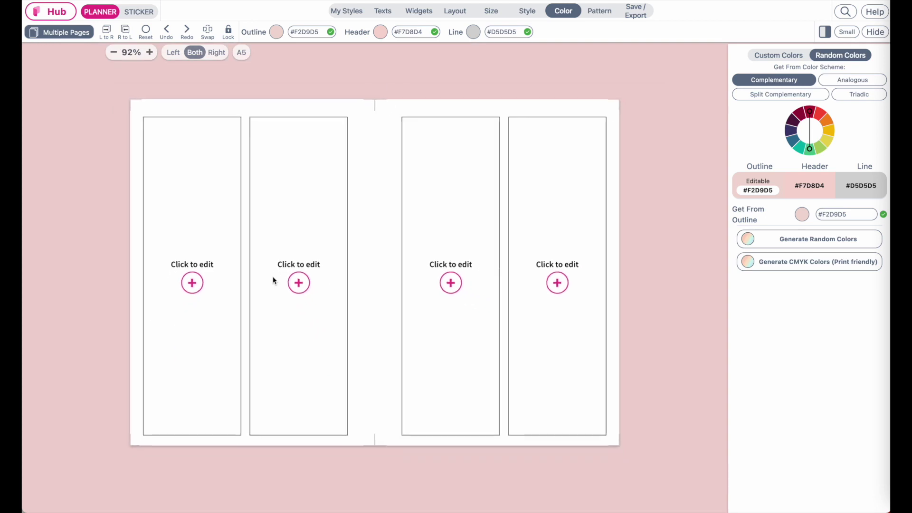
- Apply the Classy style from the Minimal group to all widgets
left_click(526, 13)
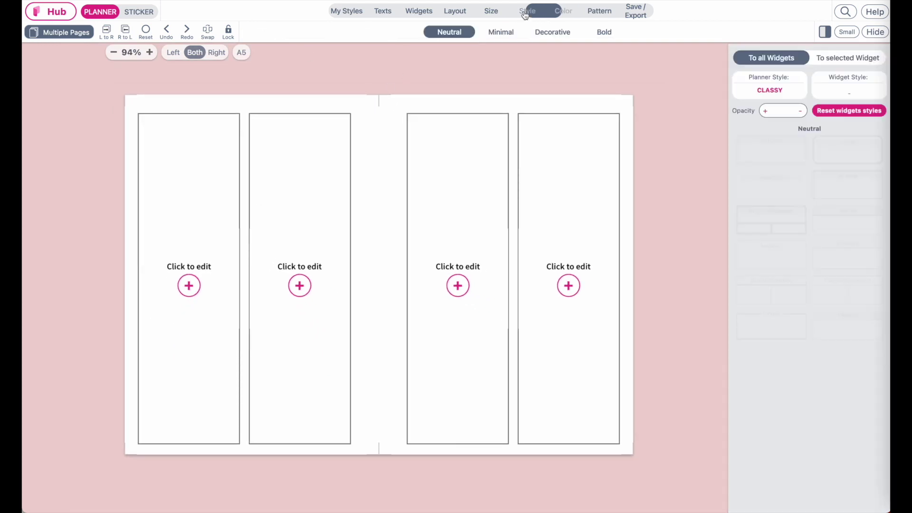
left_click(497, 32)
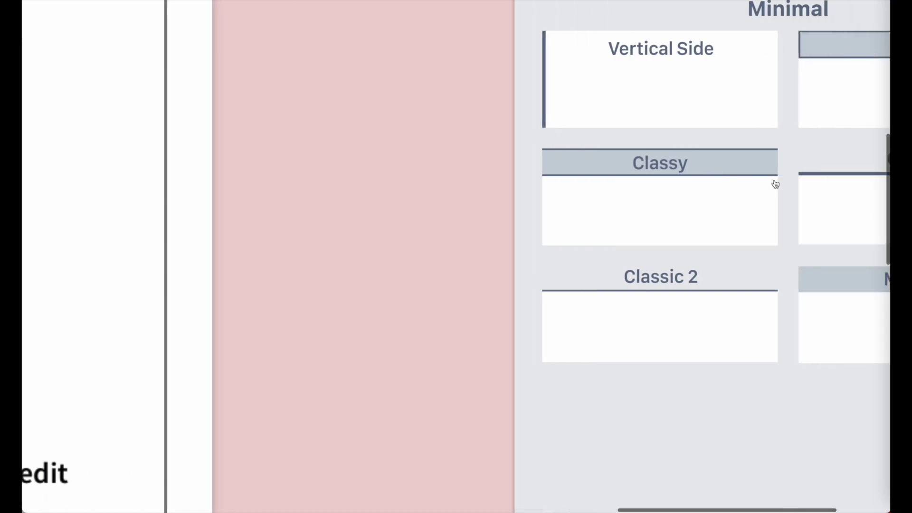
left_click(597, 227)
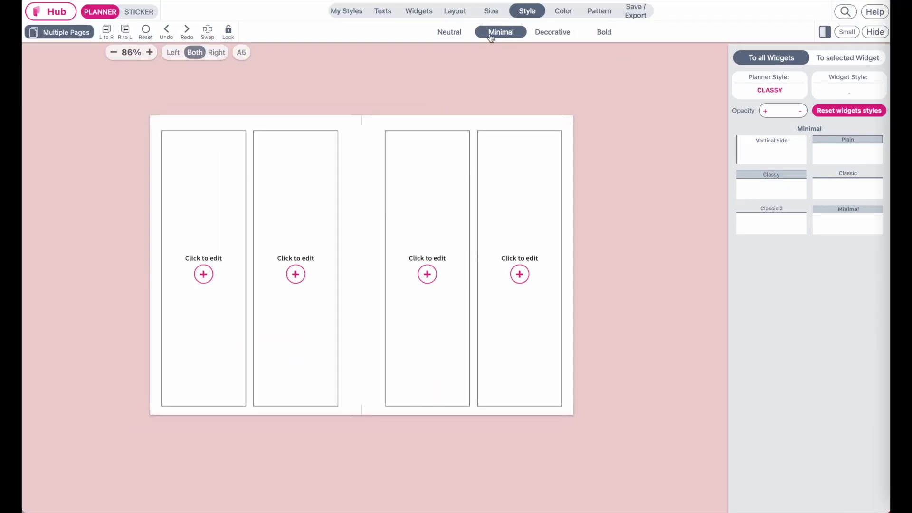
left_click(780, 186)
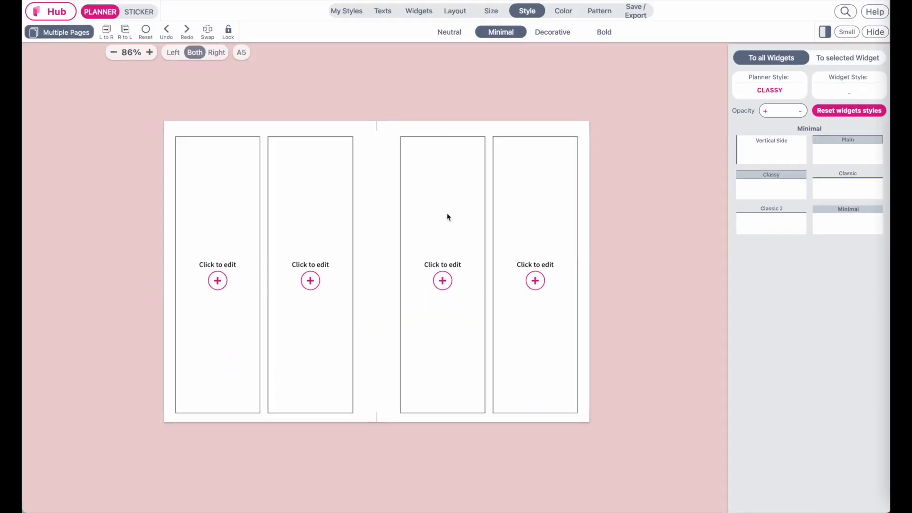
scroll(447, 217, "up", 3)
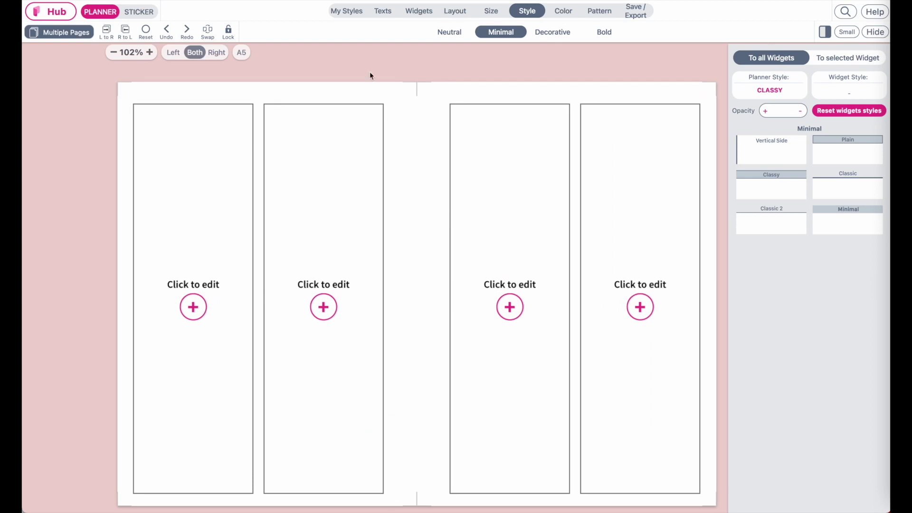
- Filter the script fonts for the left page's H1 Title Font A by "savan"
left_click(383, 11)
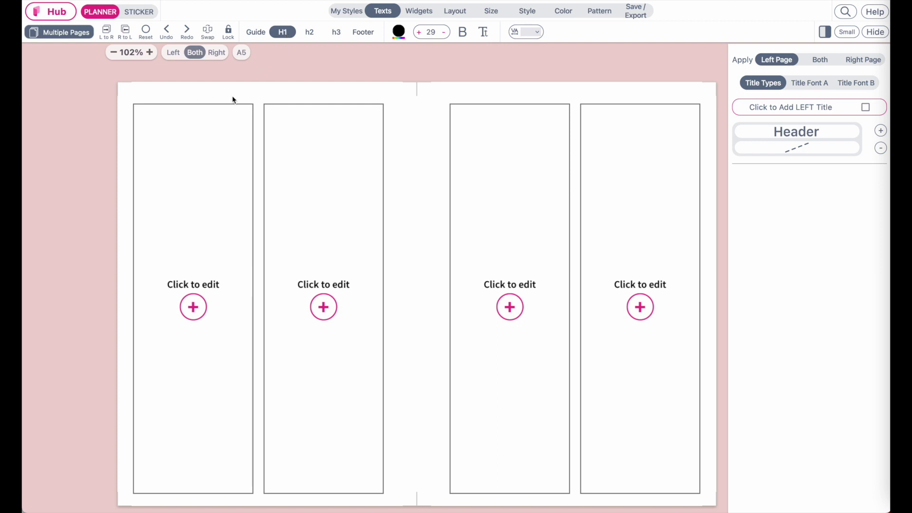
left_click(809, 83)
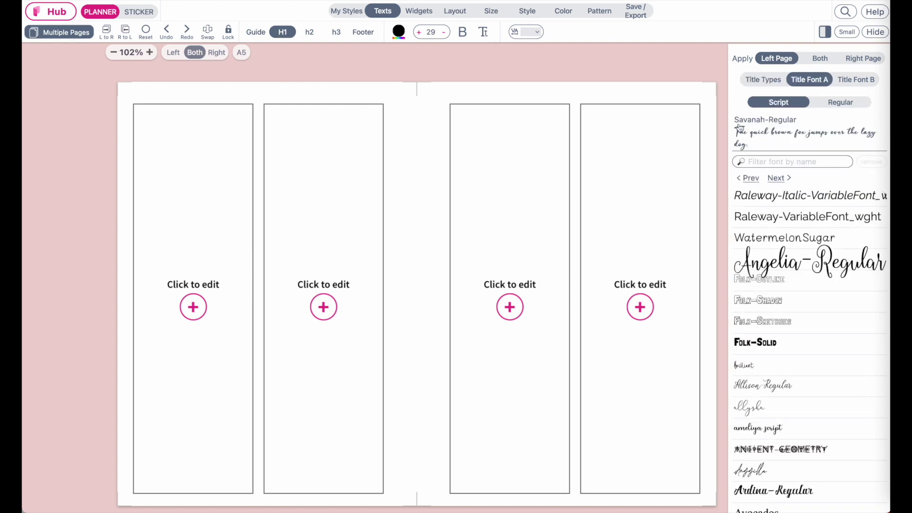
left_click(765, 163)
type("savan")
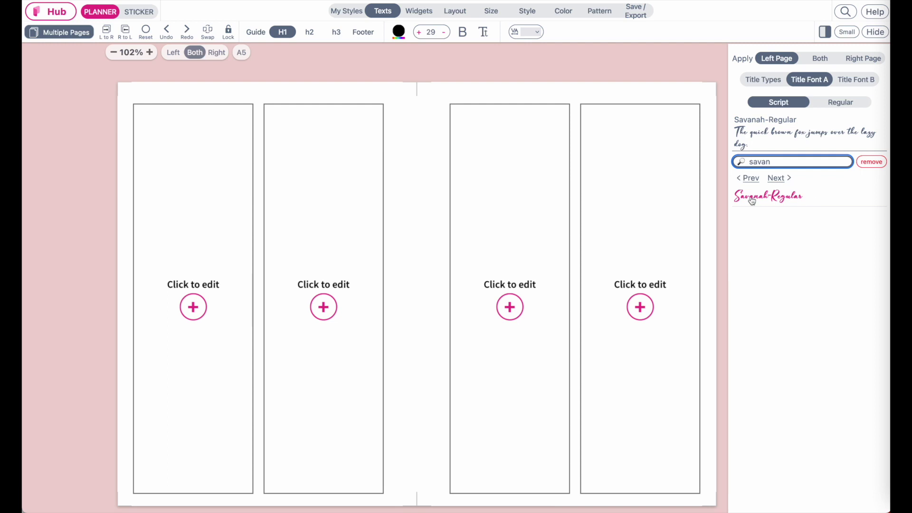
- Review the h2 font settings with the regular fonts listed, and the h3 font settings
left_click(310, 34)
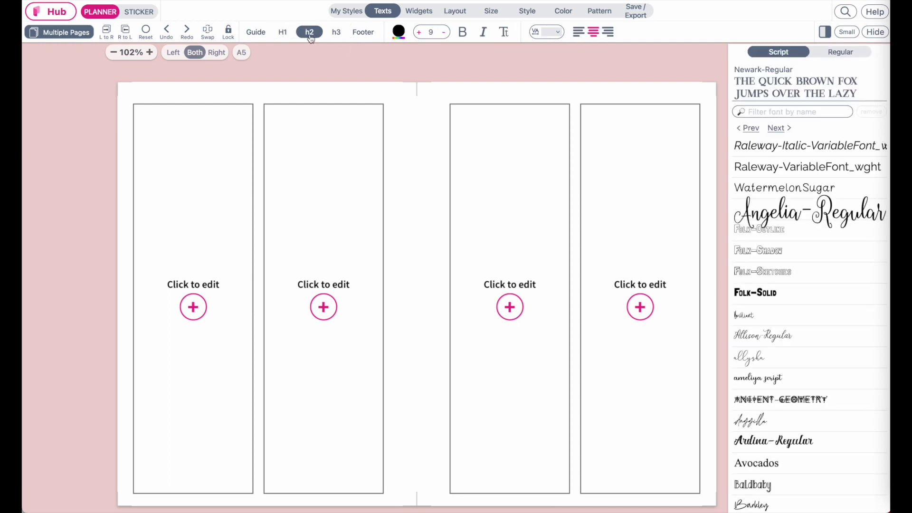
left_click(850, 53)
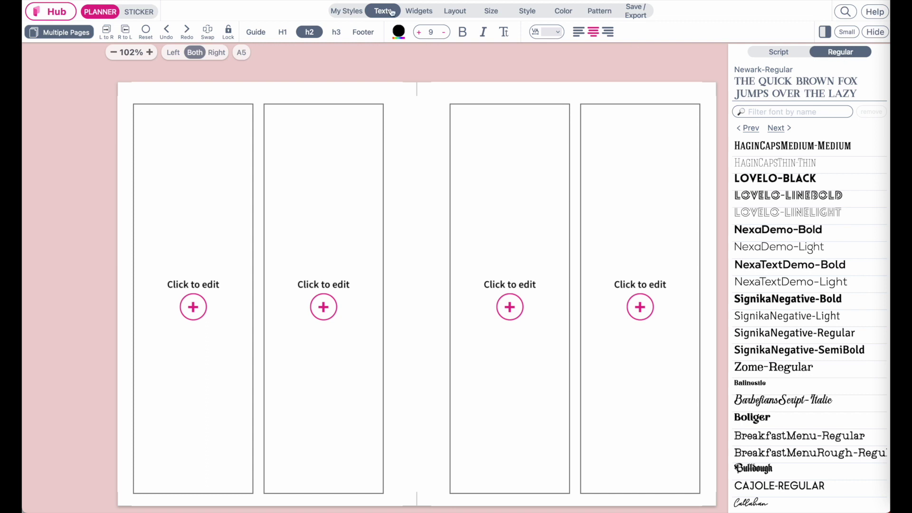
left_click(338, 33)
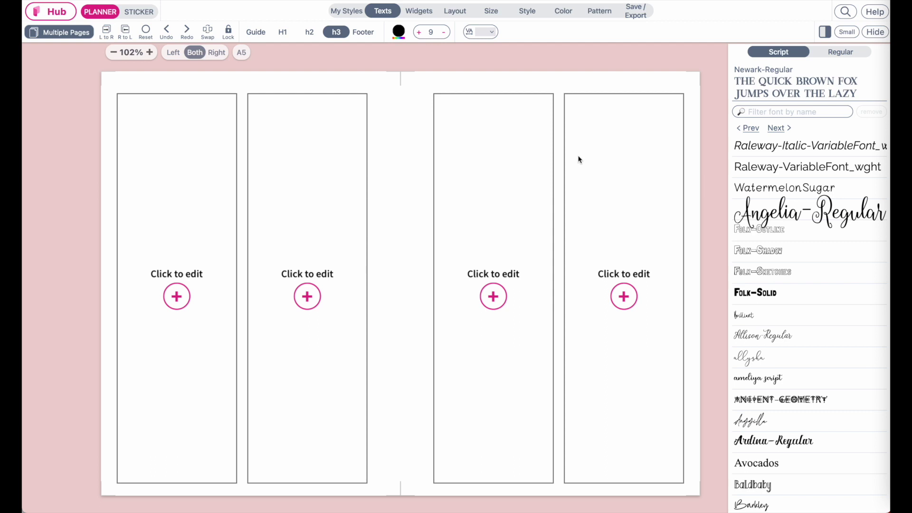
- Compare the adjustable page layout with the highlighted mockup and add two bottom rows to the left page's grid
left_click(456, 12)
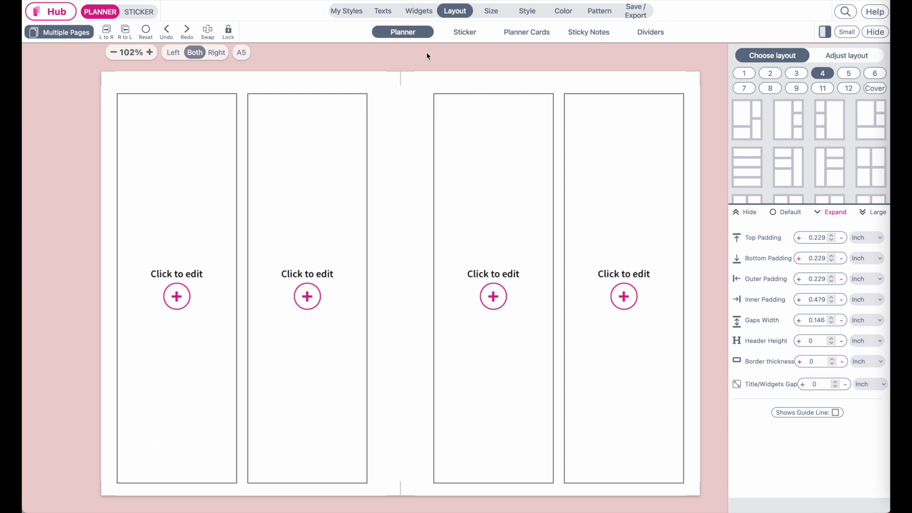
left_click(854, 58)
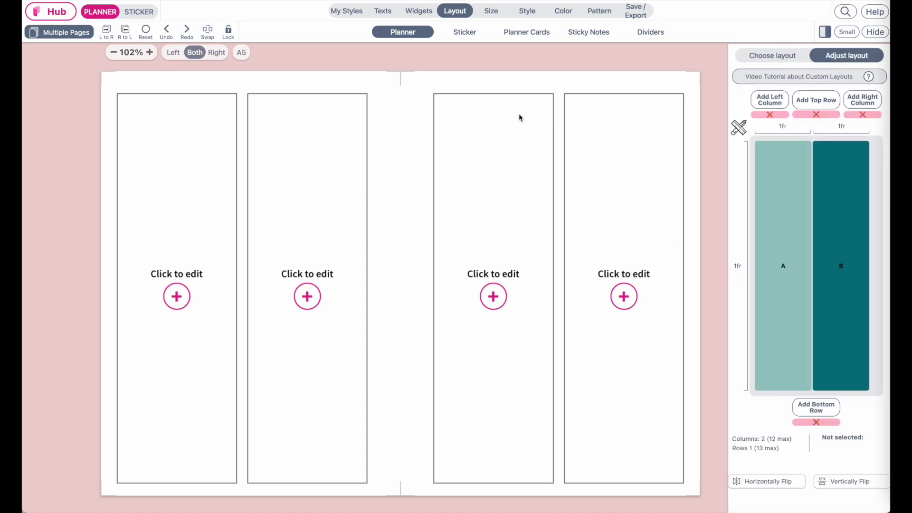
key("ctrl+Left")
left_click(387, 265)
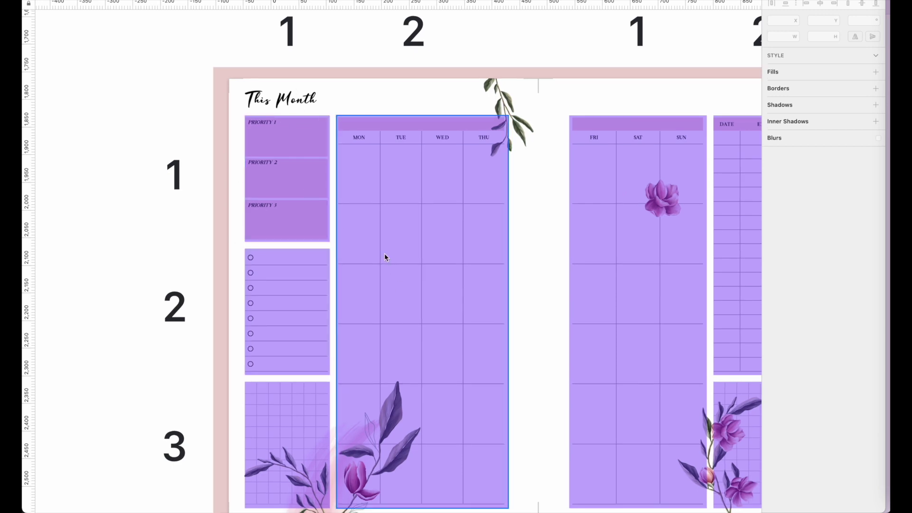
key("ctrl+Right")
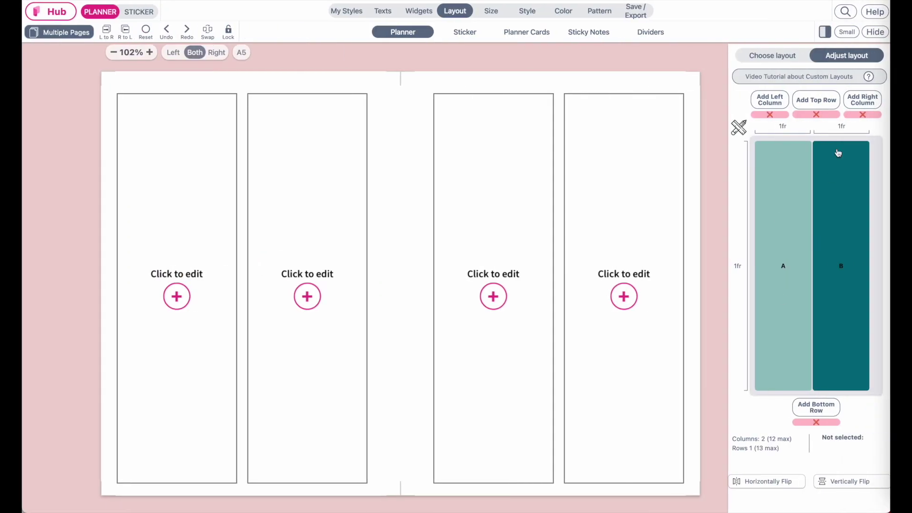
key("ctrl+Left")
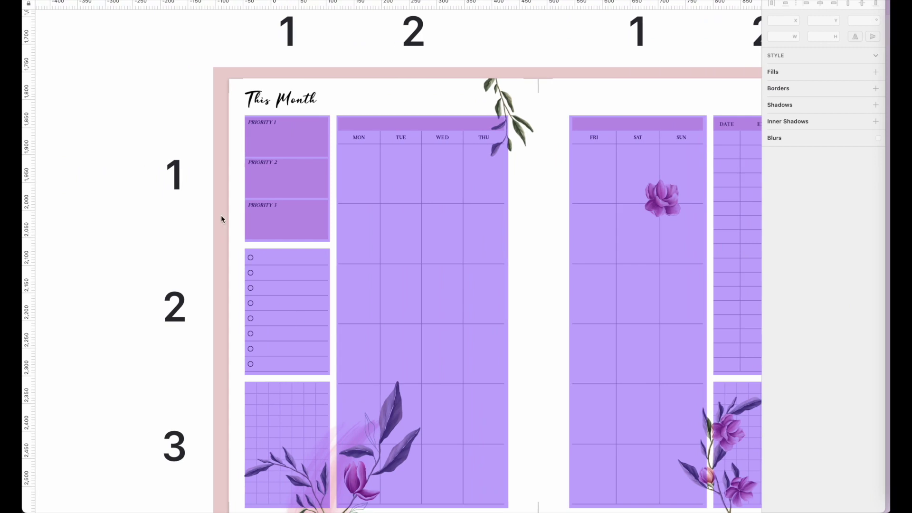
key("ctrl+Right")
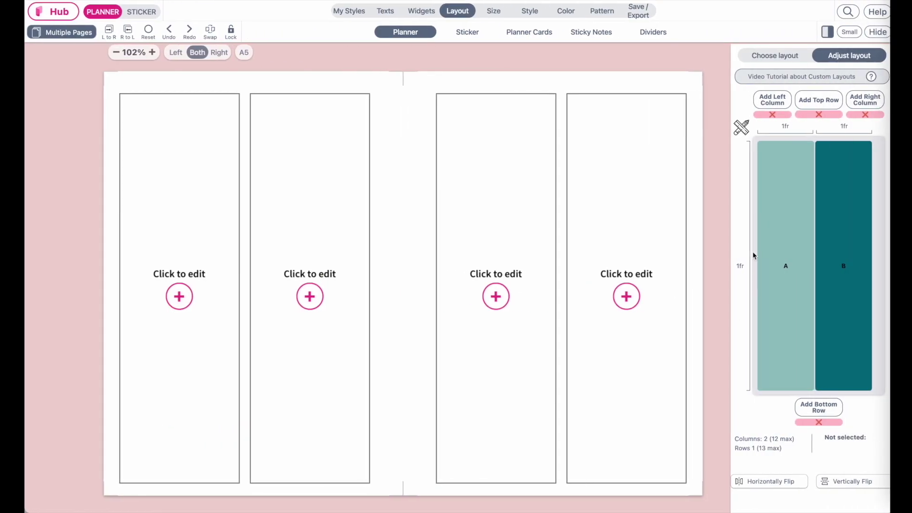
left_click(798, 406)
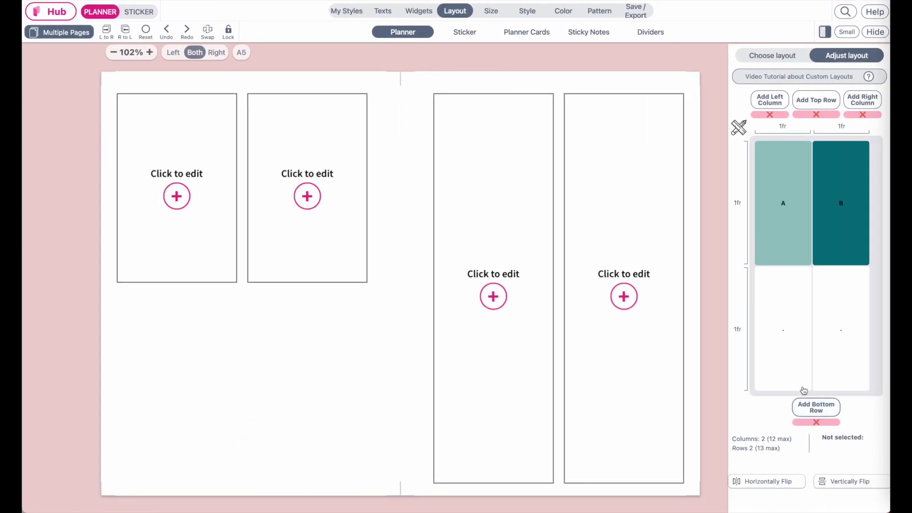
left_click(812, 411)
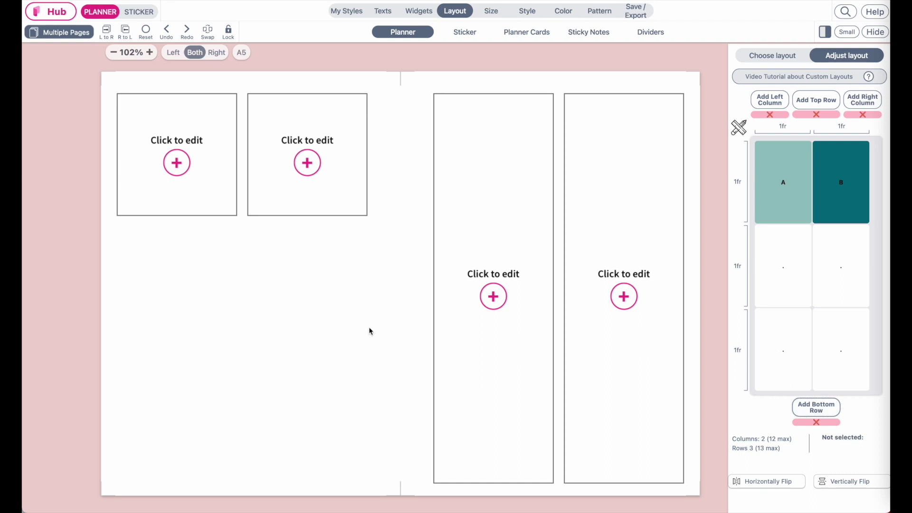
- Compare with the highlighted mockup and add sections in the second and third rows of the left page's first column
key("ctrl+Left")
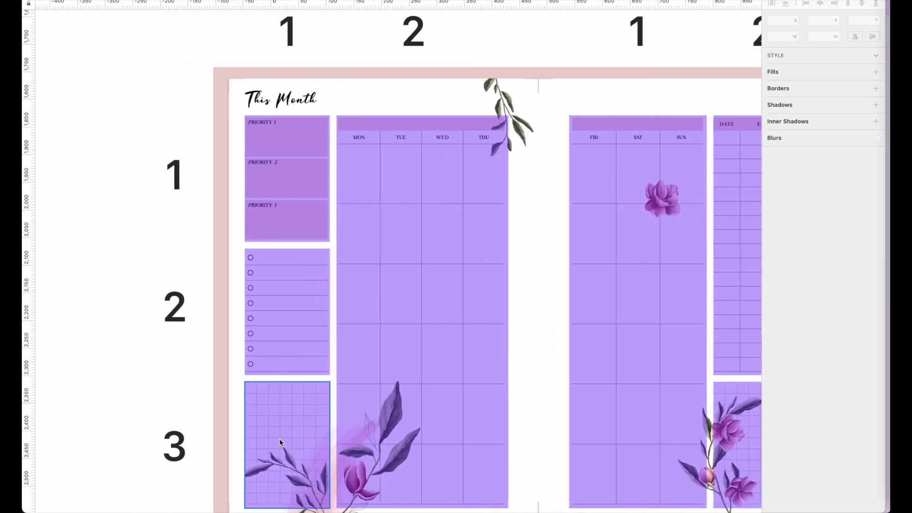
key("ctrl+Right")
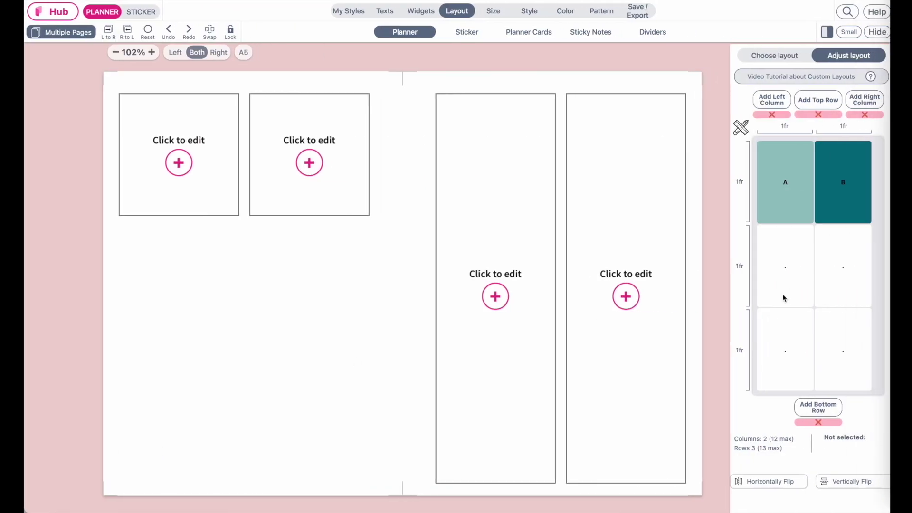
left_click(788, 268)
left_click(784, 265)
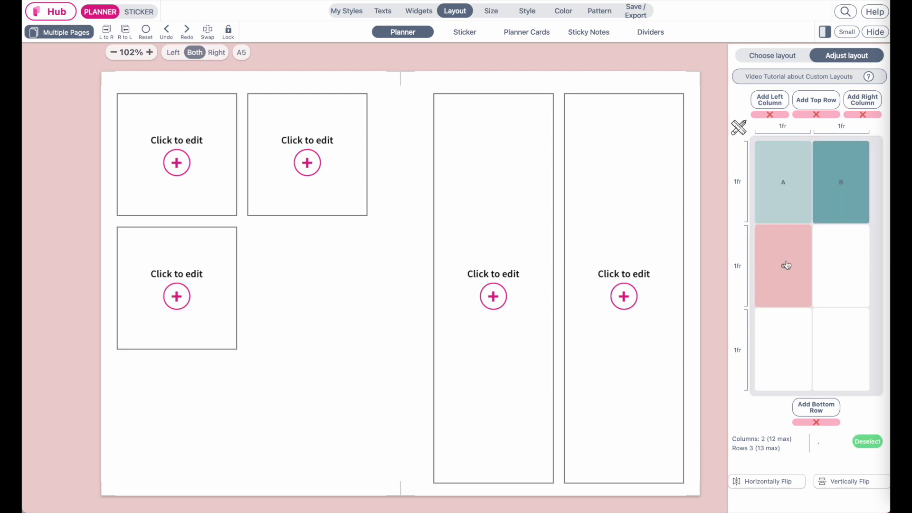
left_click(784, 350)
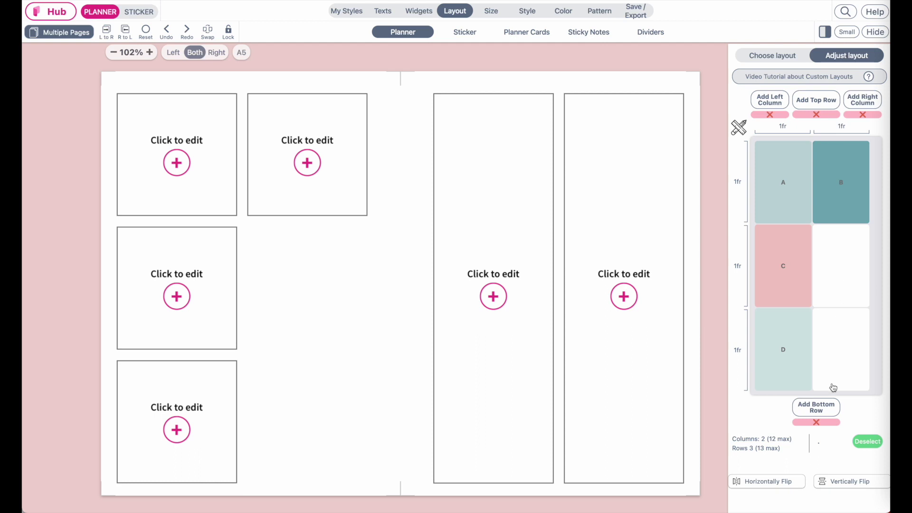
- Extend section B of the left page's grid down over all three rows
left_click(854, 198)
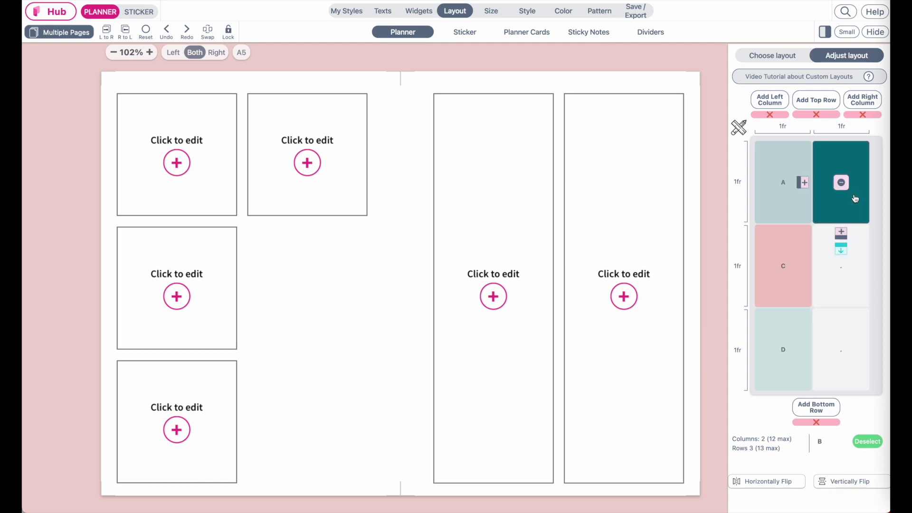
left_click(842, 253)
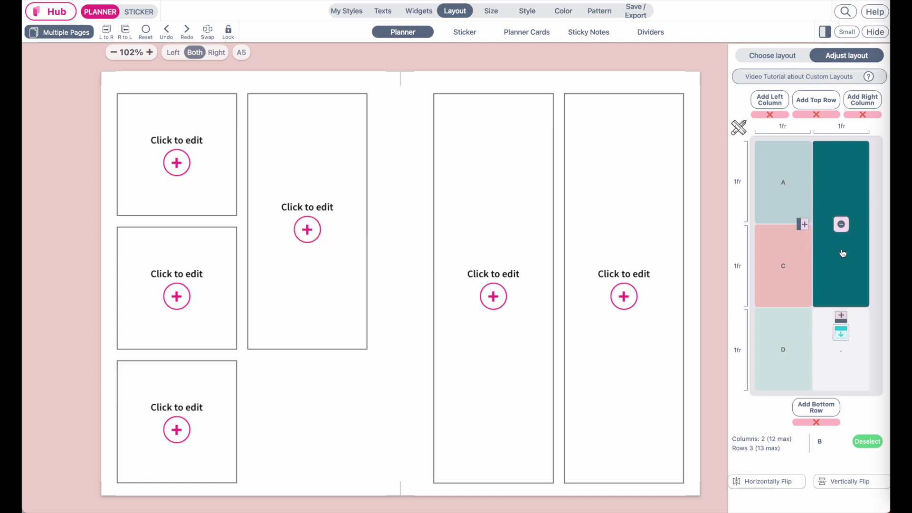
left_click(840, 343)
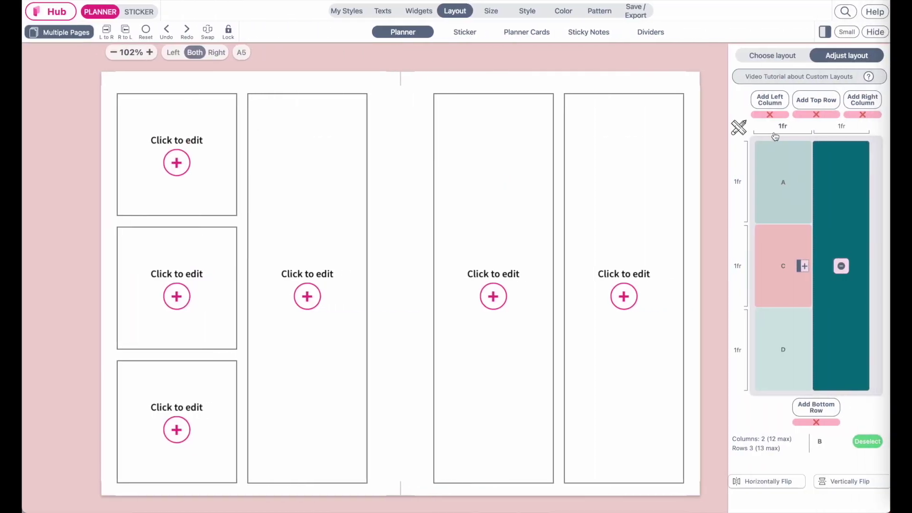
- Set the width of the left page's first grid column to 0.5 fraction
left_click(773, 132)
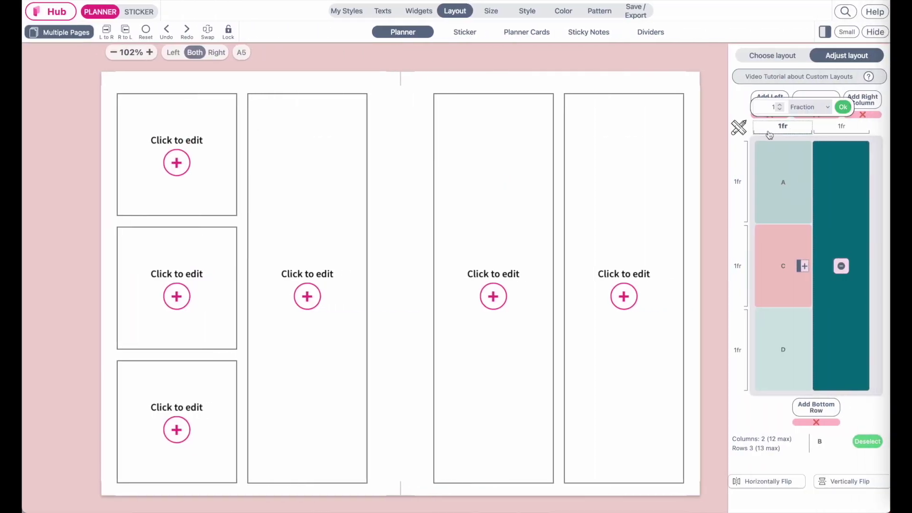
left_click(780, 109)
left_click(781, 109)
left_click(781, 109)
left_click(781, 109)
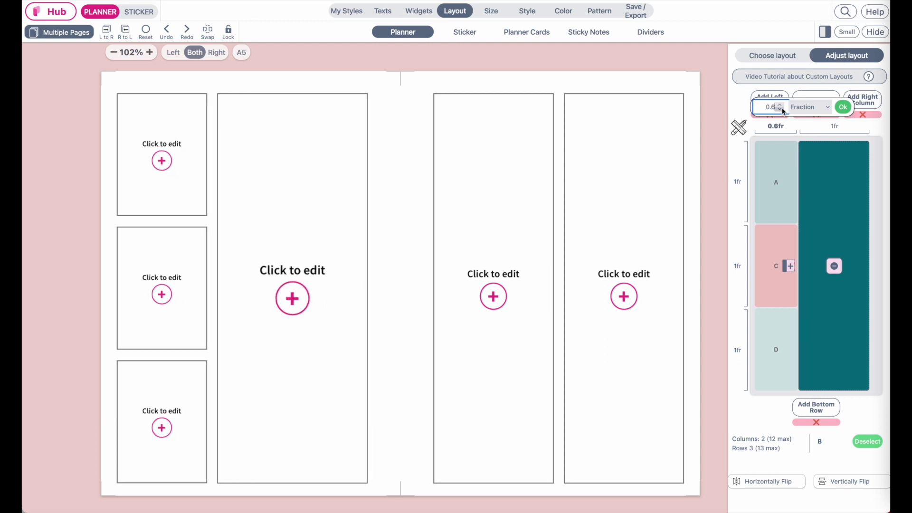
left_click(780, 109)
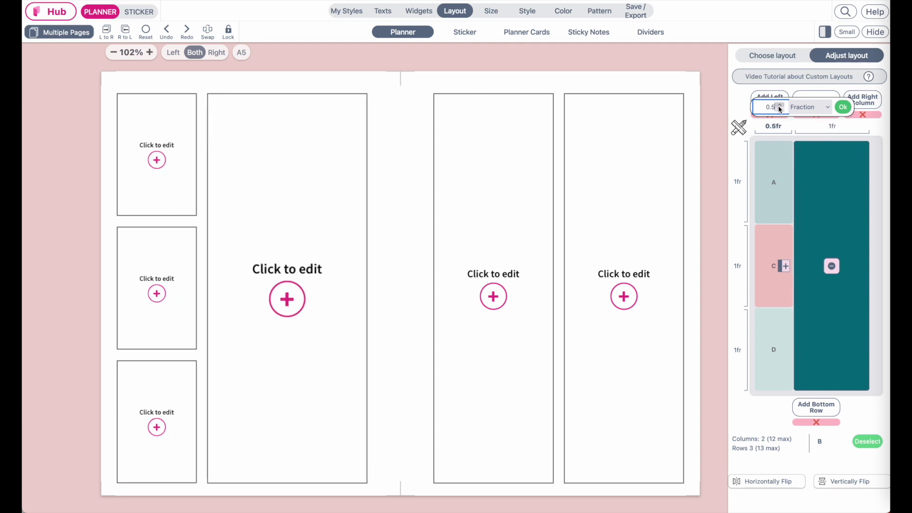
left_click(843, 107)
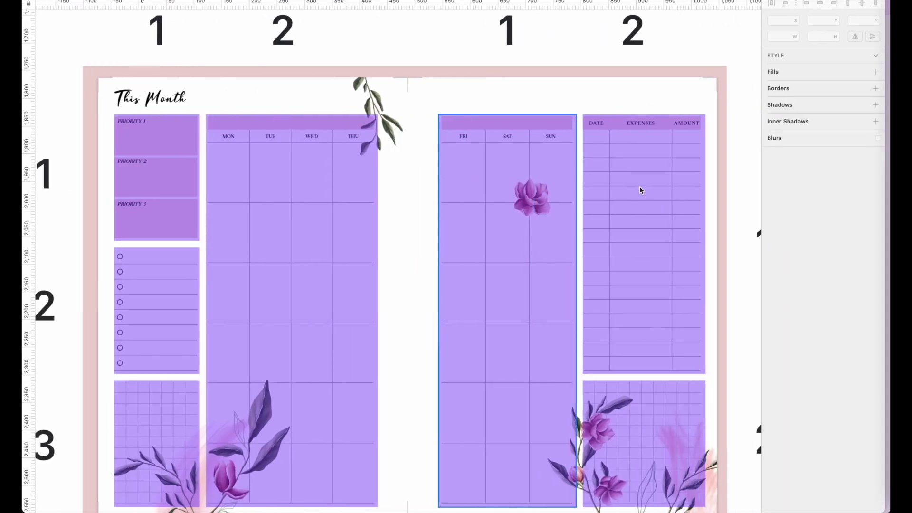
- Check the right page in the mockup, add a bottom row to its grid and extend section A down over both rows
scroll(640, 186, "right", 5)
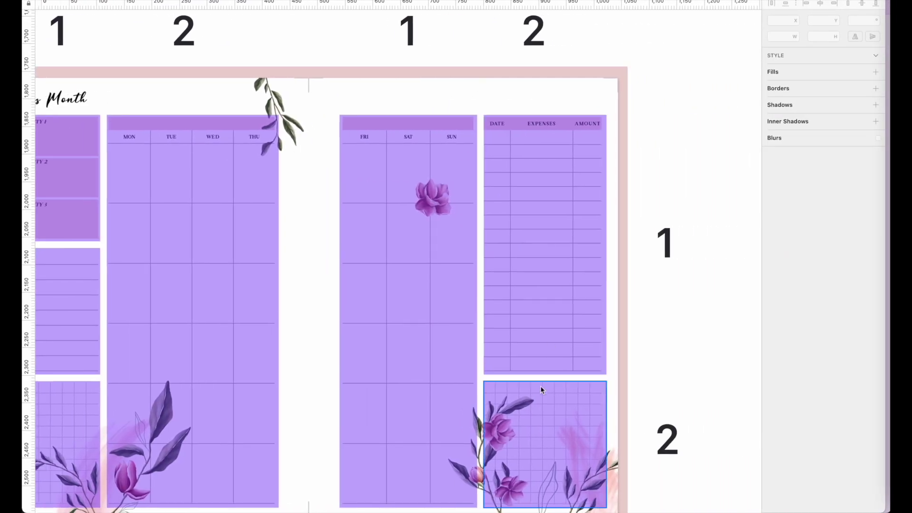
key("ctrl+Right")
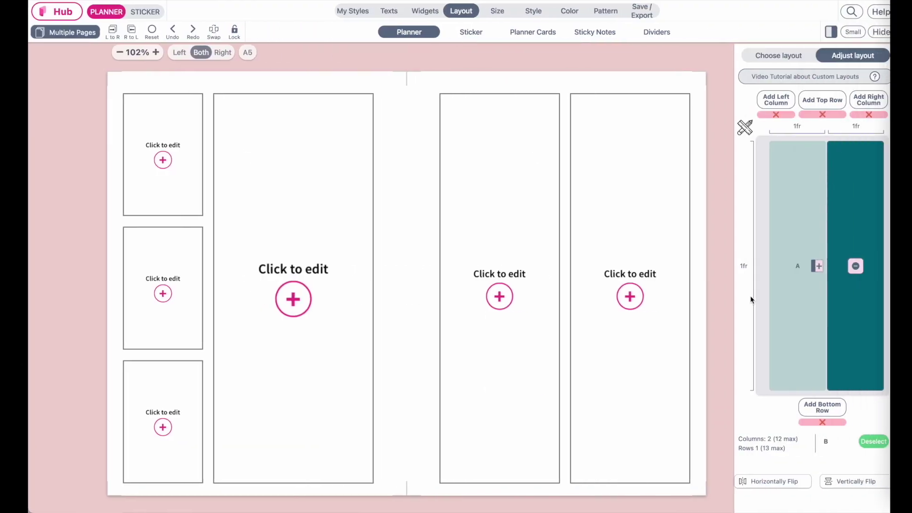
left_click(818, 415)
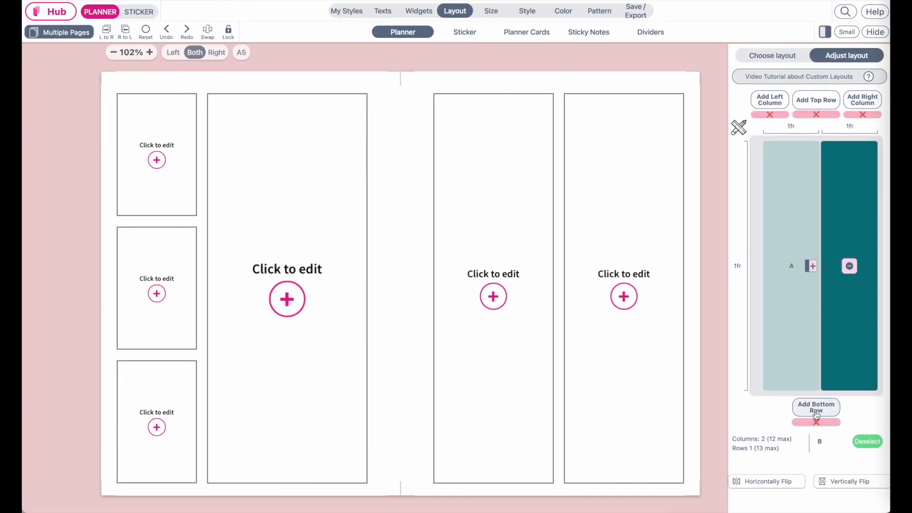
left_click(802, 240)
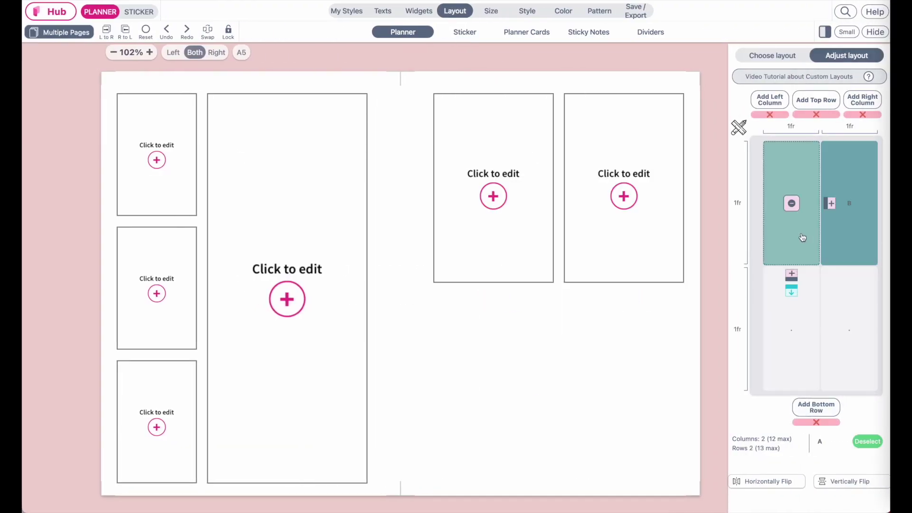
left_click(791, 294)
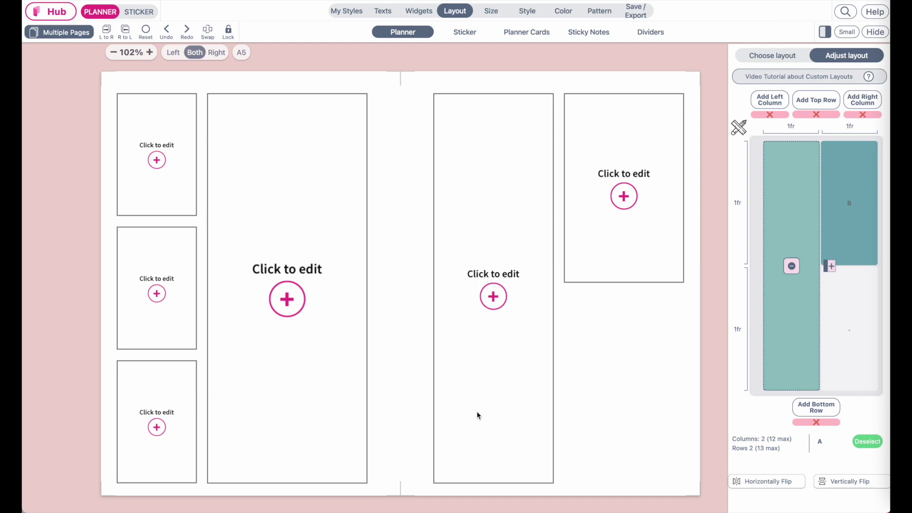
- Add a section in the empty second-row cell of the right page's grid and compare the result with the mockup
left_click(845, 338)
left_click(851, 331)
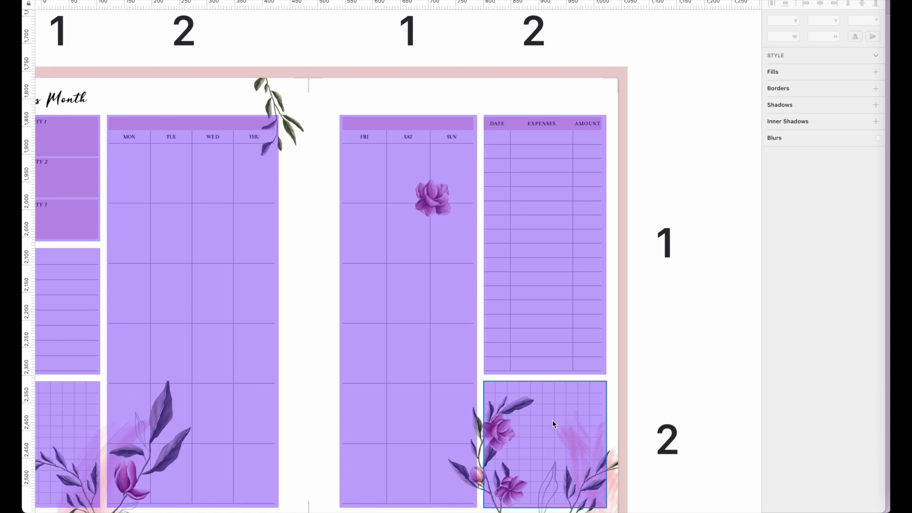
key("ctrl+Right")
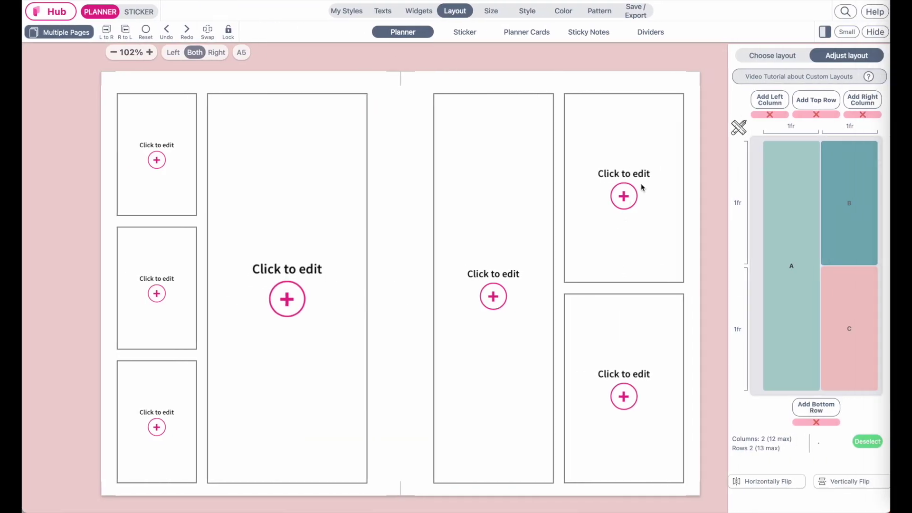
- Set the width of the right page's second grid column to 0.7 fraction, leaving the first column at 1 fraction
left_click(843, 128)
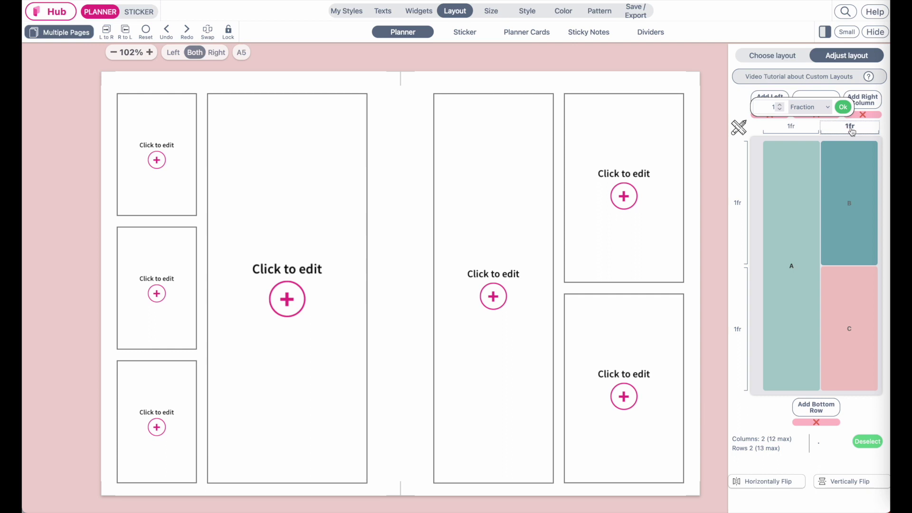
left_click(780, 109)
left_click(779, 110)
left_click(780, 110)
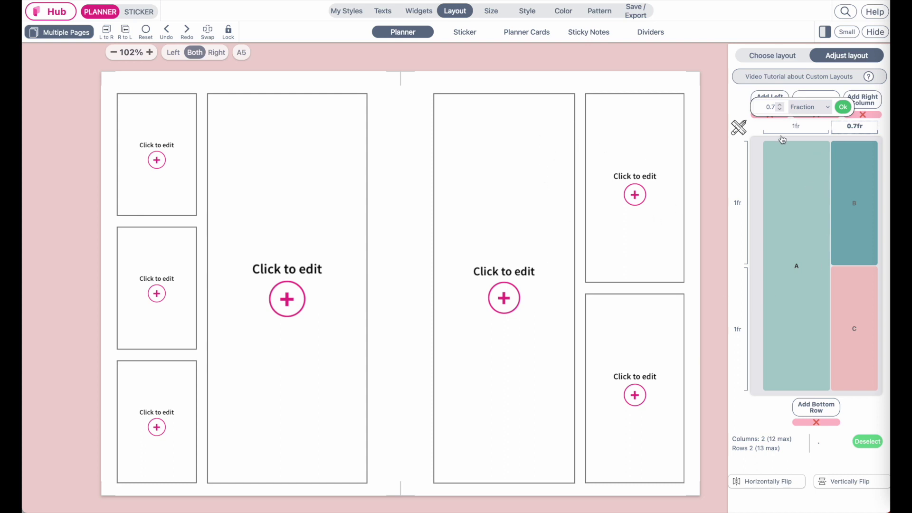
left_click(812, 131)
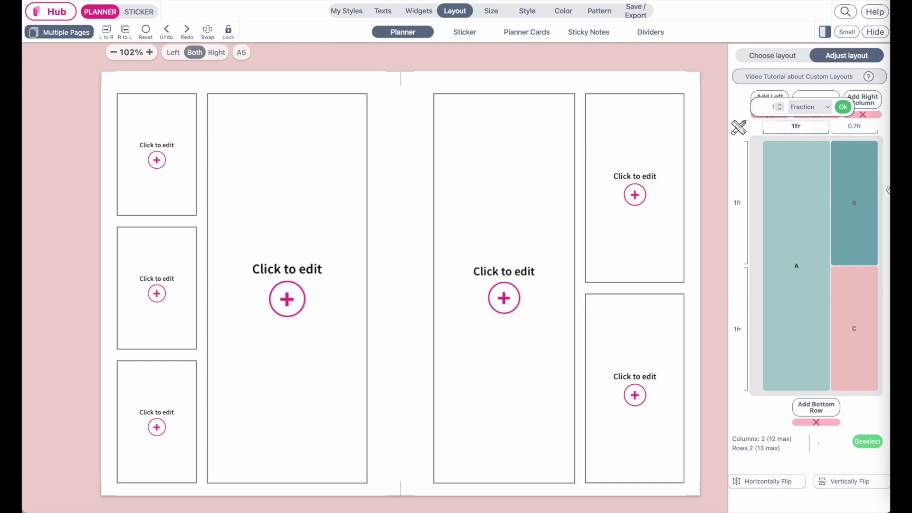
left_click(854, 131)
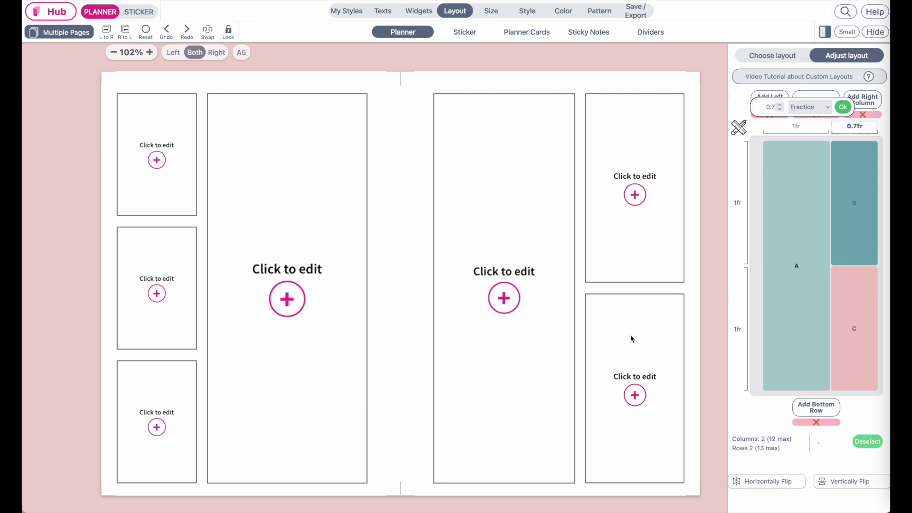
left_click(843, 108)
- Check the mockup and reduce the right page's second grid row to about half the height of the first row
key("ctrl+Left")
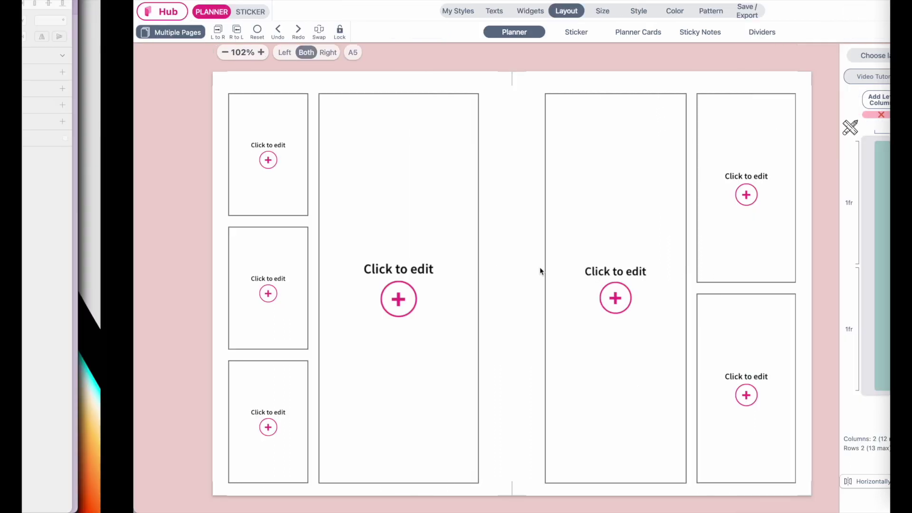
key("ctrl+Right")
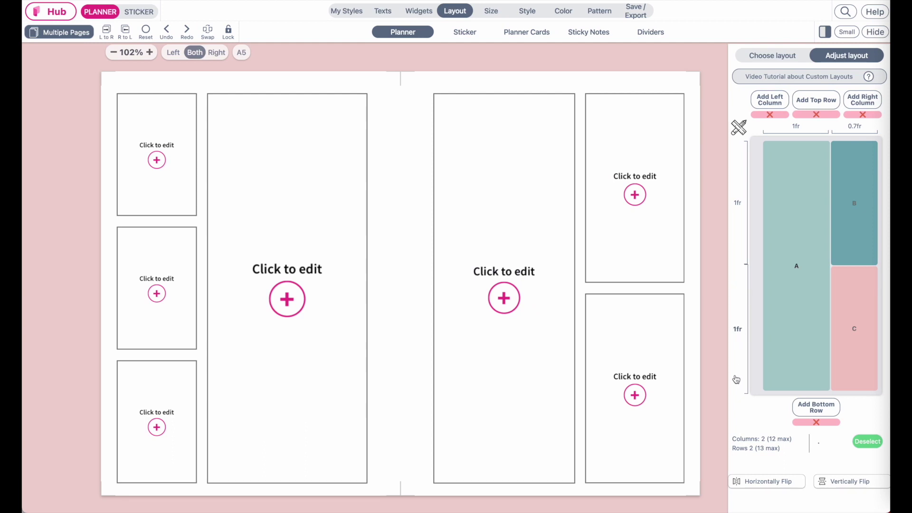
left_click(746, 330)
left_click(766, 111)
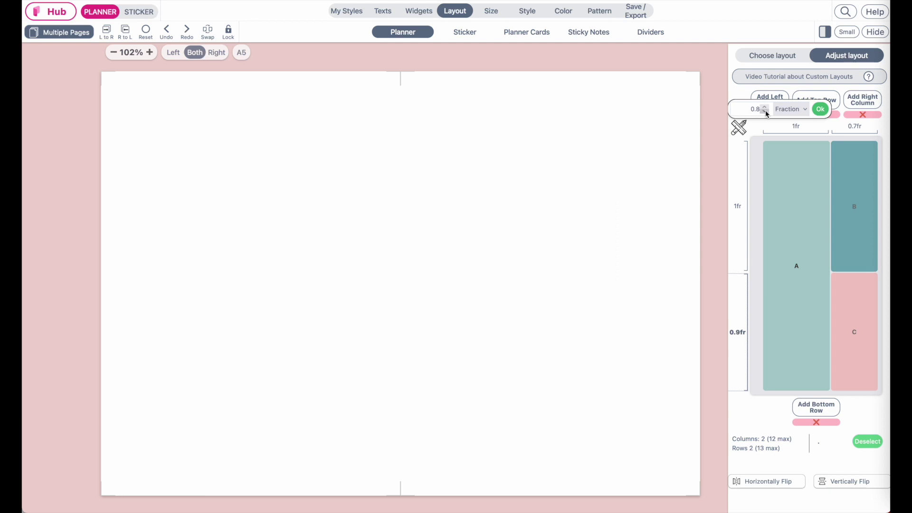
left_click(765, 111)
left_click(765, 110)
left_click(765, 110)
left_click(765, 110)
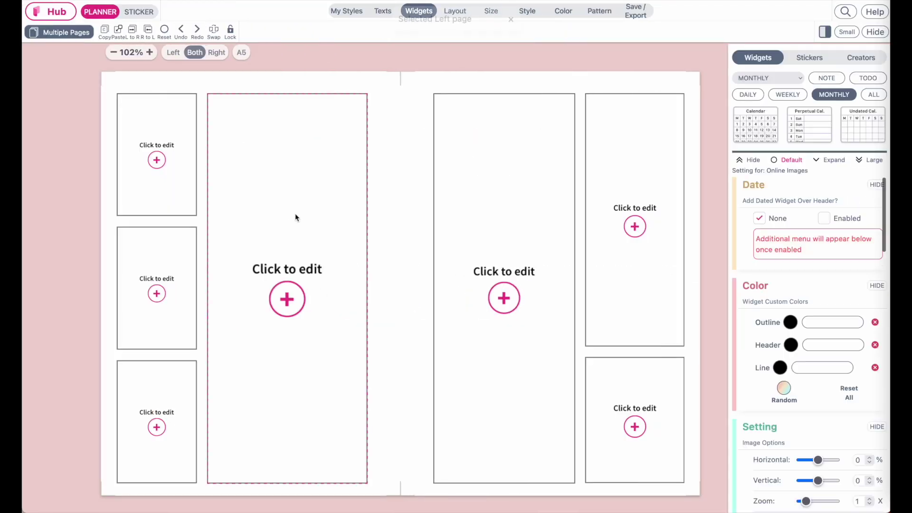
- Insert the monthly Undated Cal. widget into the left page's tall second-column section
left_click(295, 213)
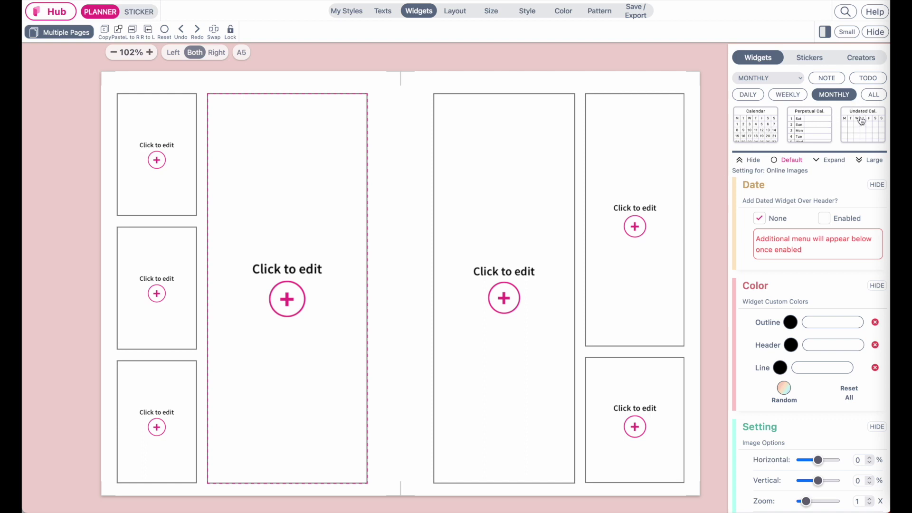
left_click(827, 80)
left_click(826, 97)
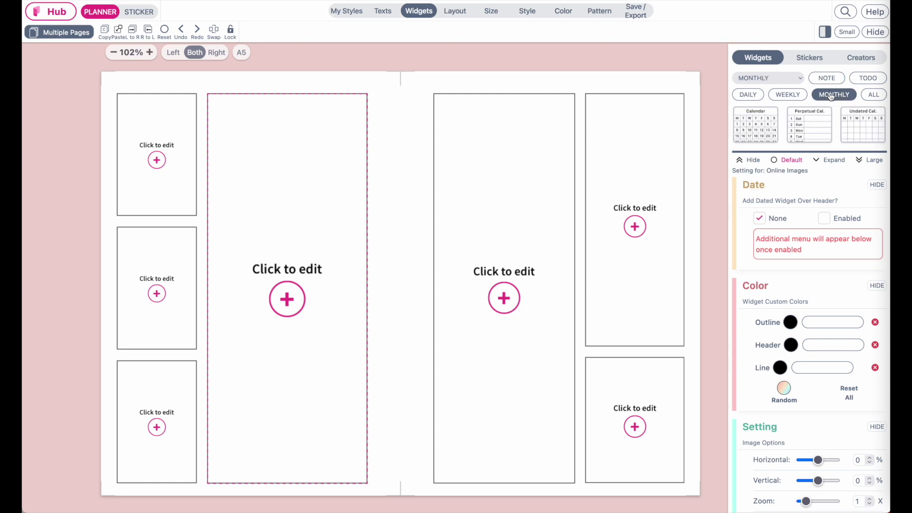
left_click(871, 129)
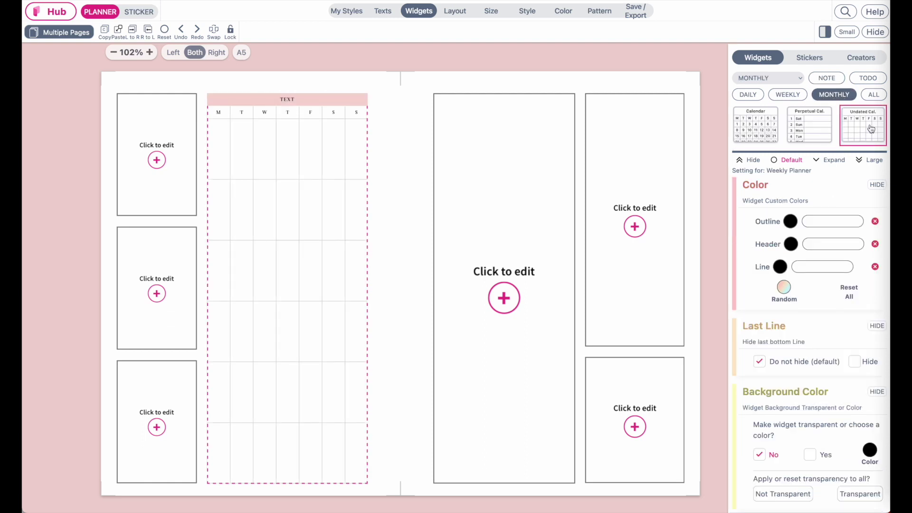
- Limit the undated calendar's days to Monday through Thursday and set its week day type to long
scroll(792, 298, "down", 10)
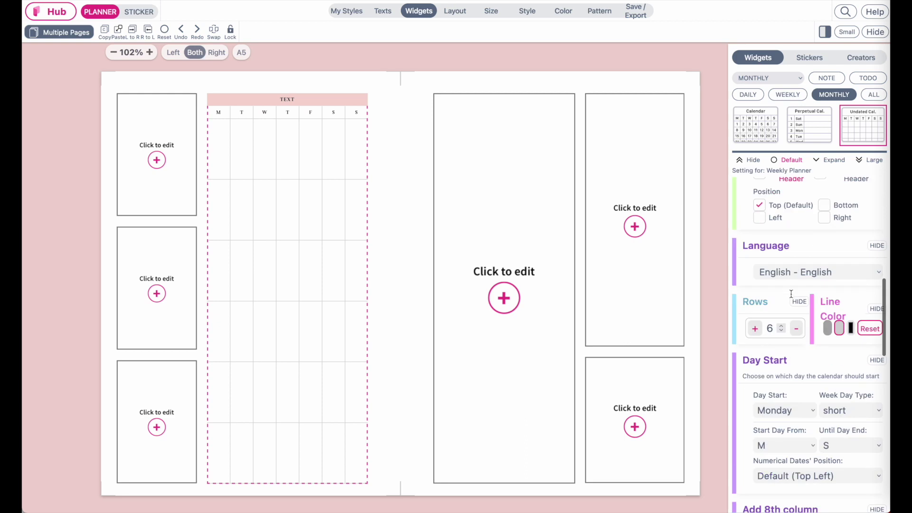
scroll(791, 298, "down", 2)
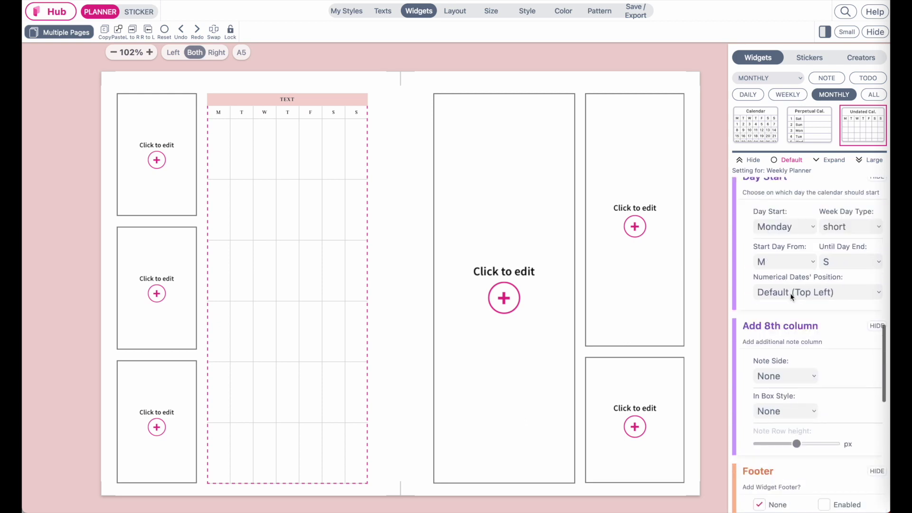
left_click(777, 265)
left_click(776, 263)
left_click(836, 262)
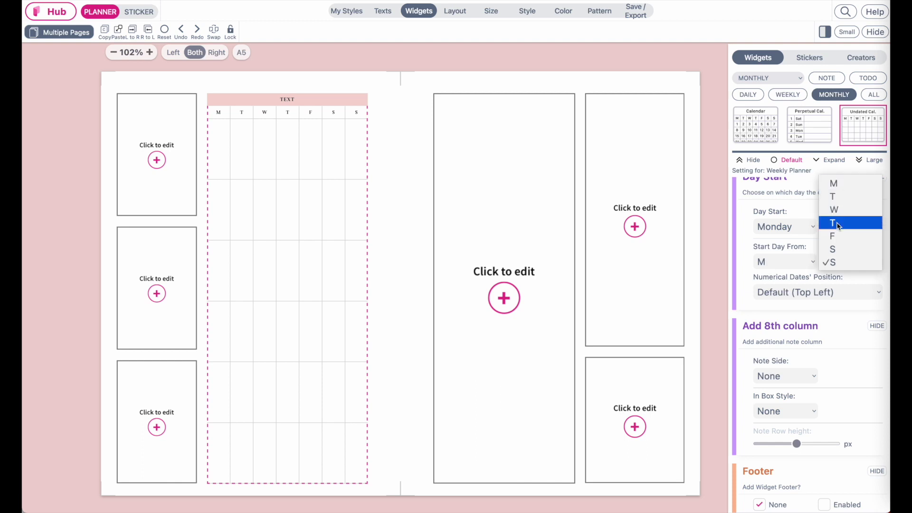
left_click(839, 227)
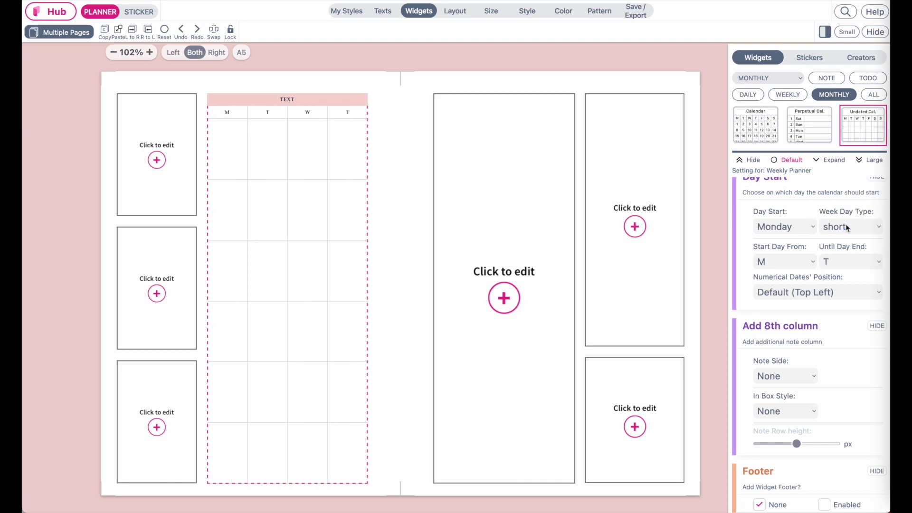
left_click(846, 227)
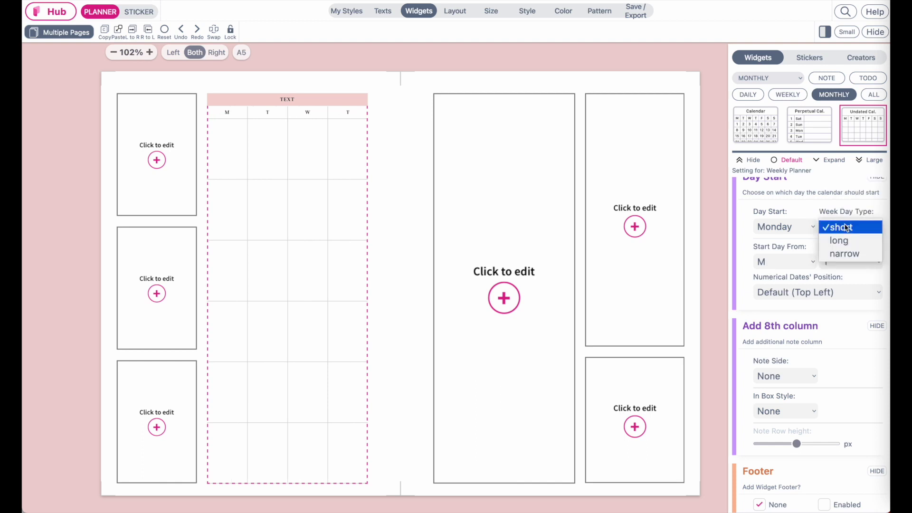
left_click(843, 242)
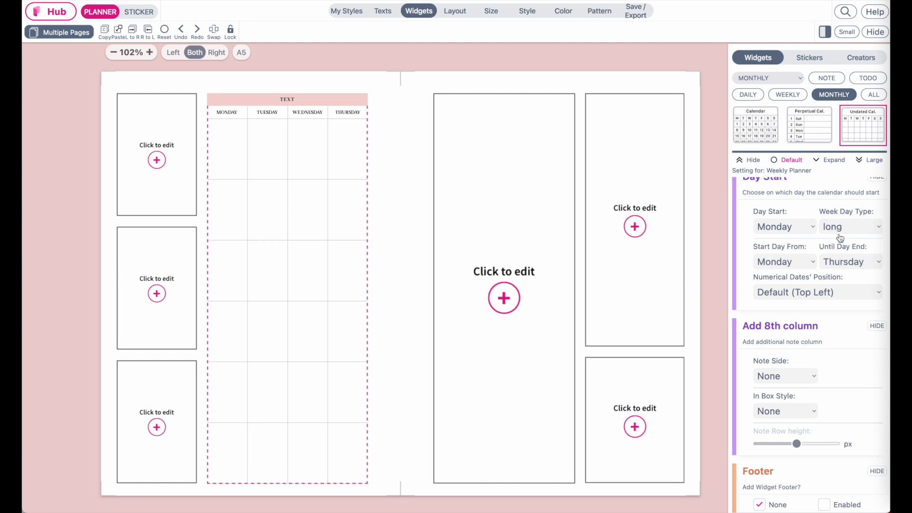
- Set the week day type of the left page's undated calendar to short
left_click(839, 230)
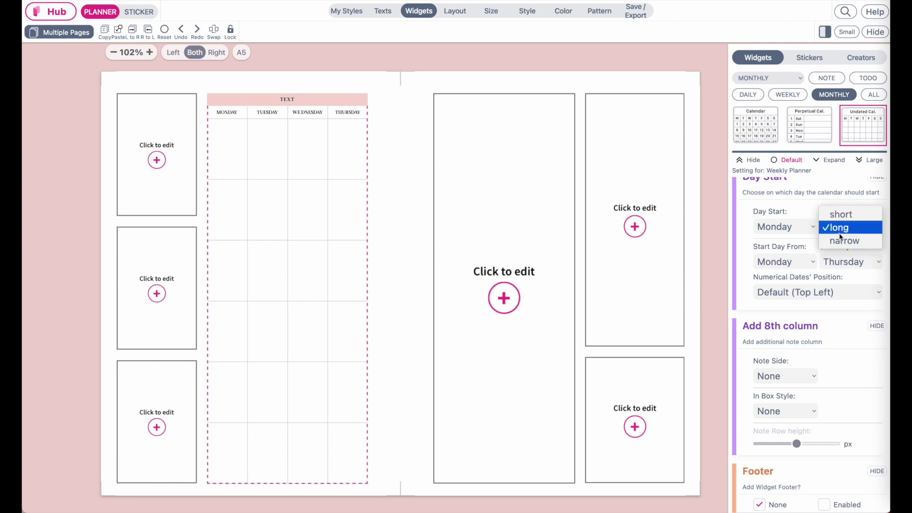
left_click(841, 241)
left_click(840, 230)
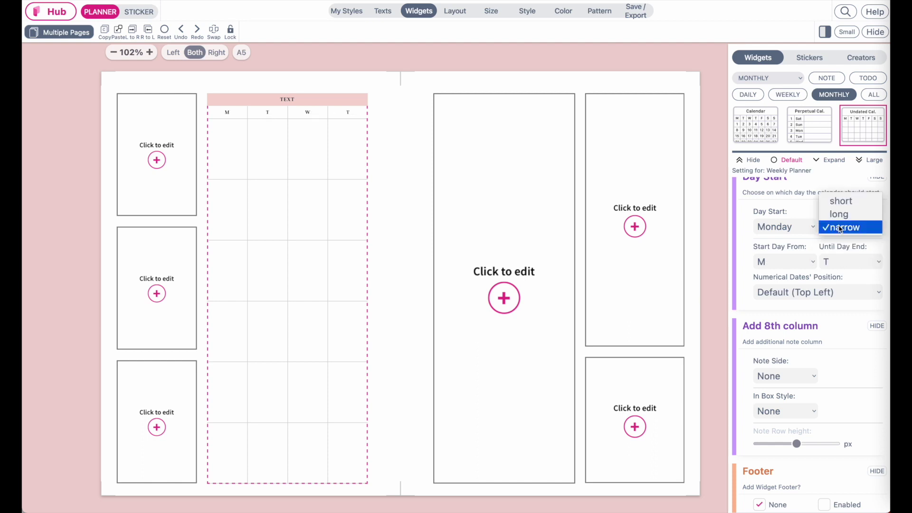
left_click(841, 200)
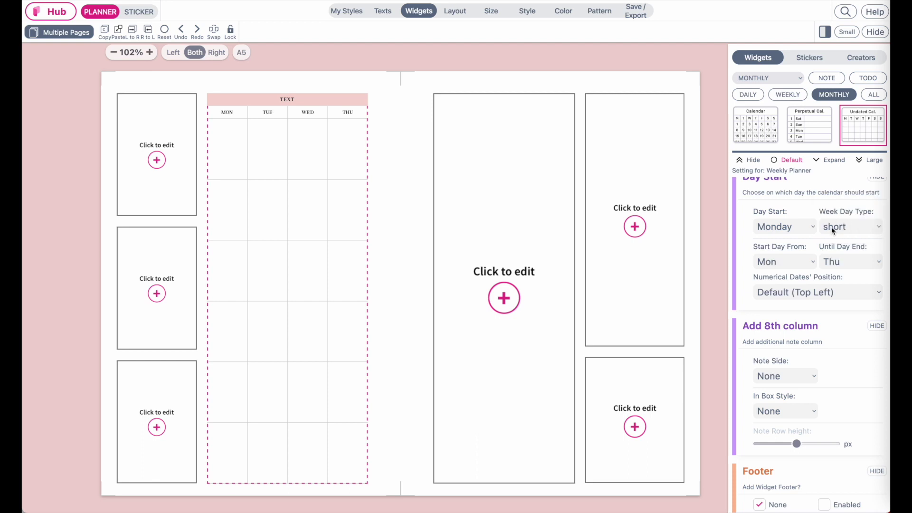
- Clear the header text of the left page's undated calendar, keeping the header bar shown
scroll(795, 282, "down", 10)
scroll(794, 282, "up", 3)
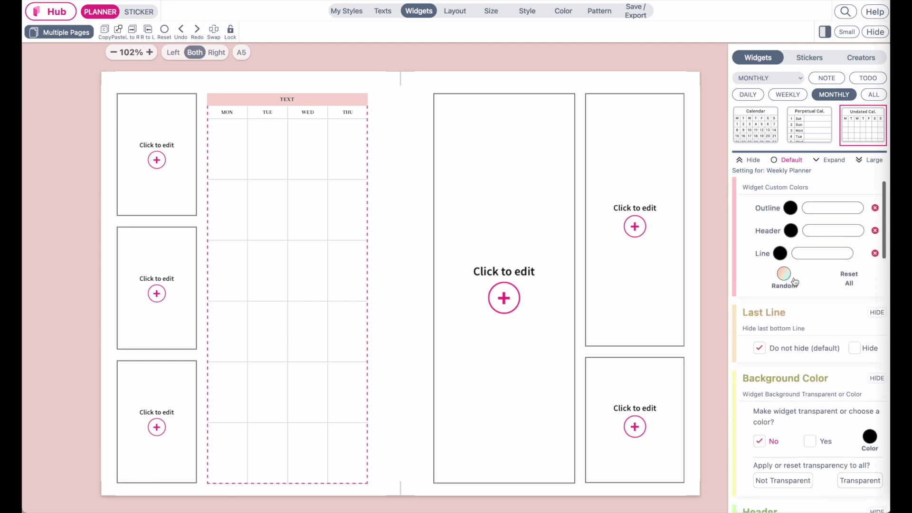
scroll(788, 299, "down", 5)
left_click(785, 319)
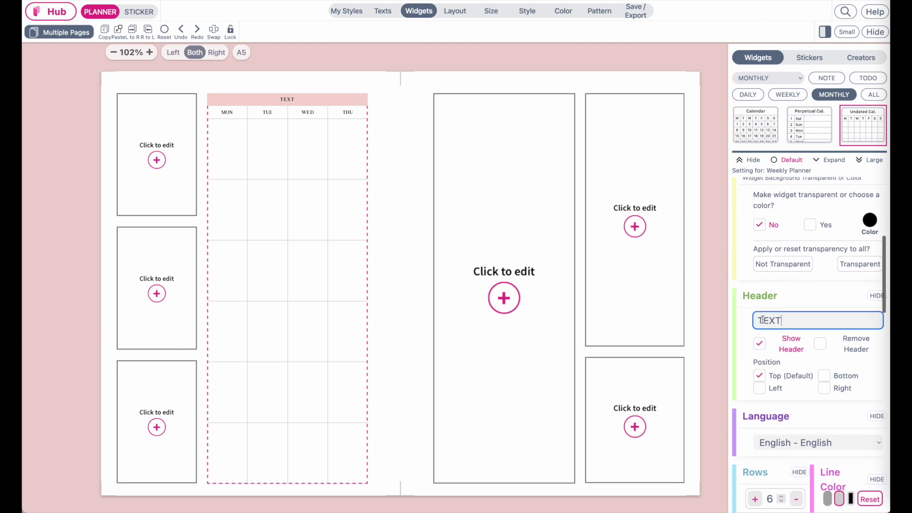
key("ctrl+a")
key("BackSpace")
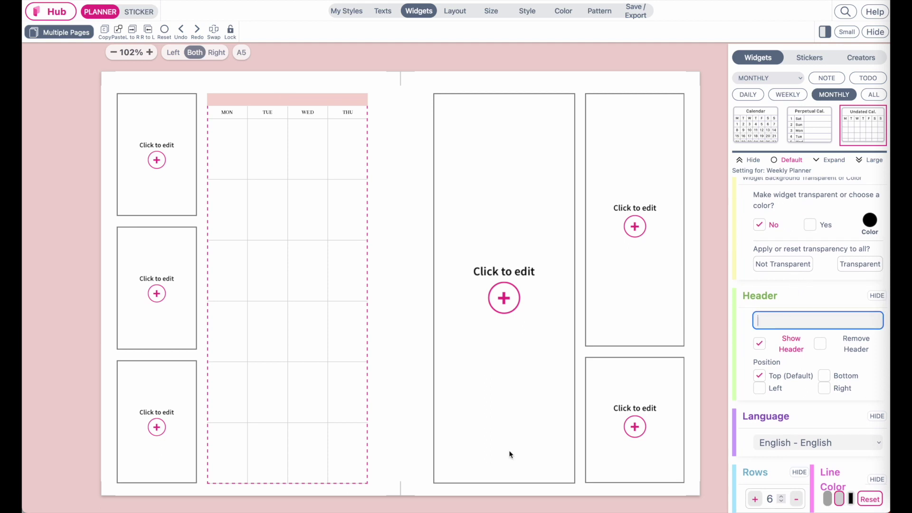
- Insert an Undated Cal. widget into the right page's large first-column section and clear its header text
left_click(517, 192)
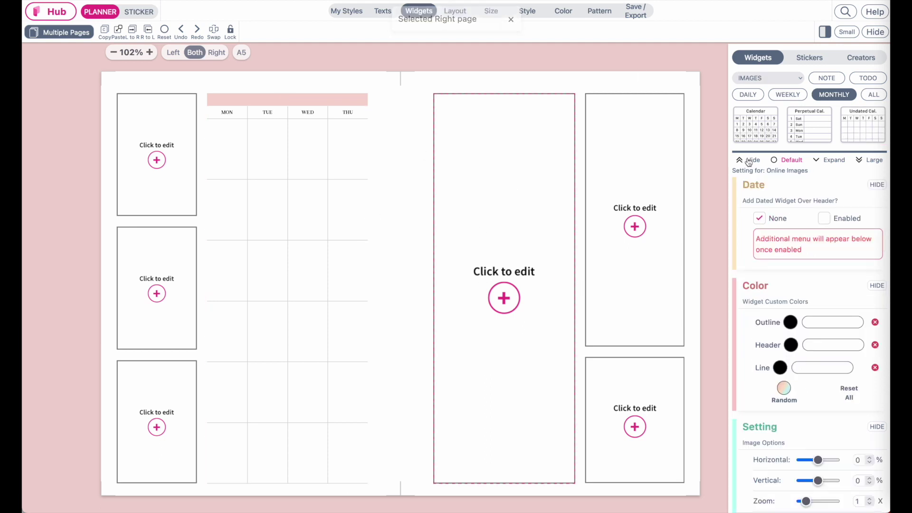
left_click(863, 134)
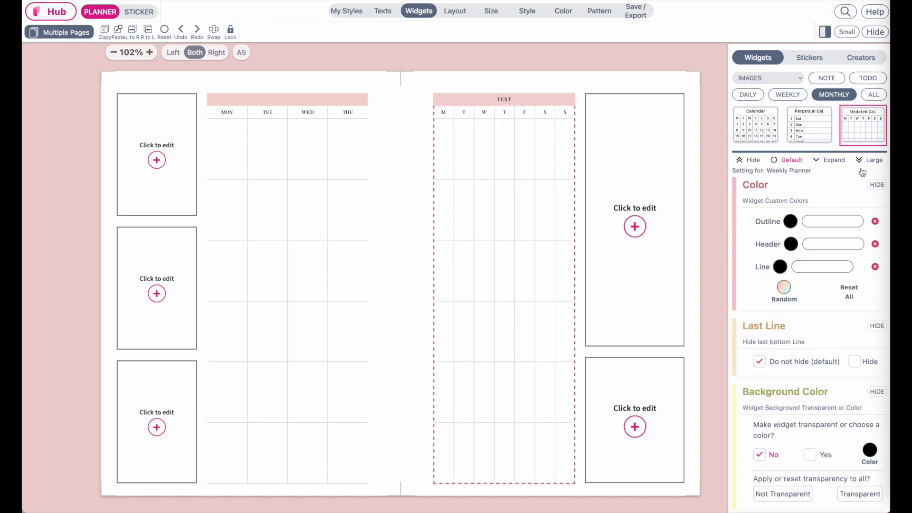
scroll(805, 314, "down", 5)
left_click_drag(803, 288, 742, 281)
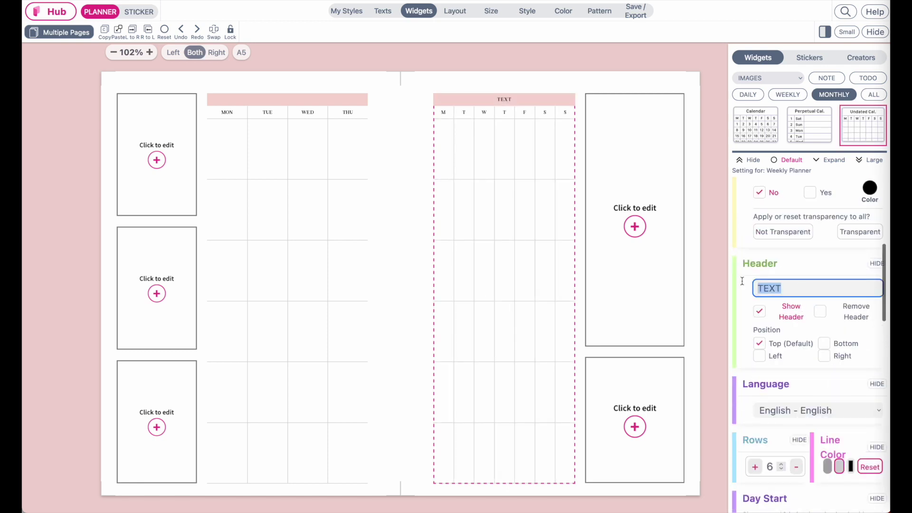
key("BackSpace")
- Limit the right page calendar's days to Friday through Sunday
scroll(742, 485, "down", 8)
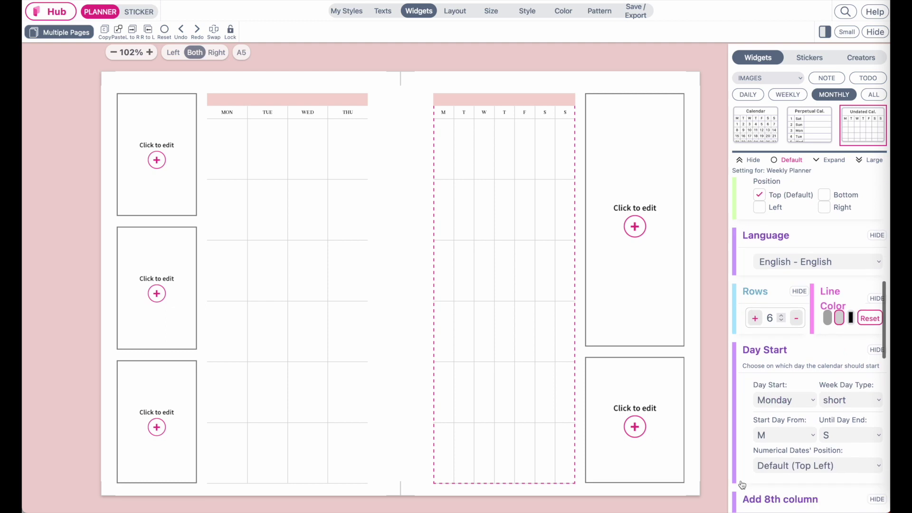
scroll(785, 293, "up", 3)
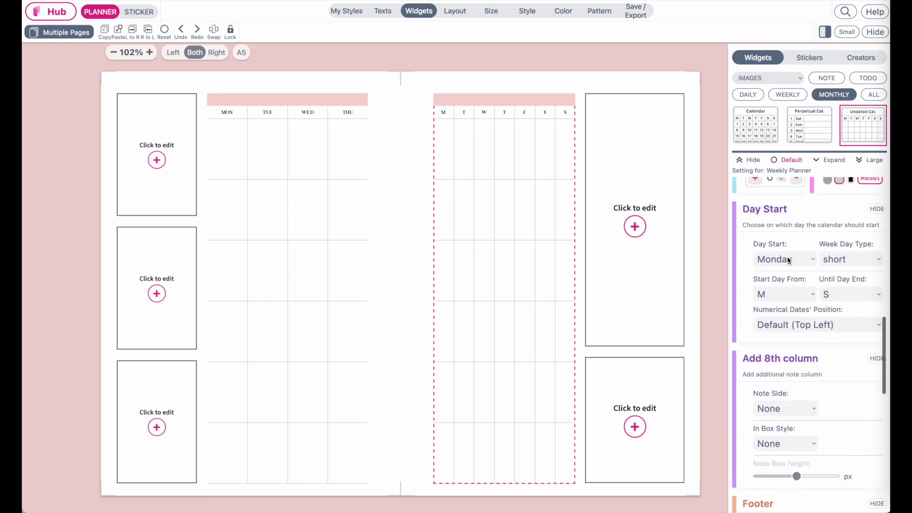
left_click(773, 295)
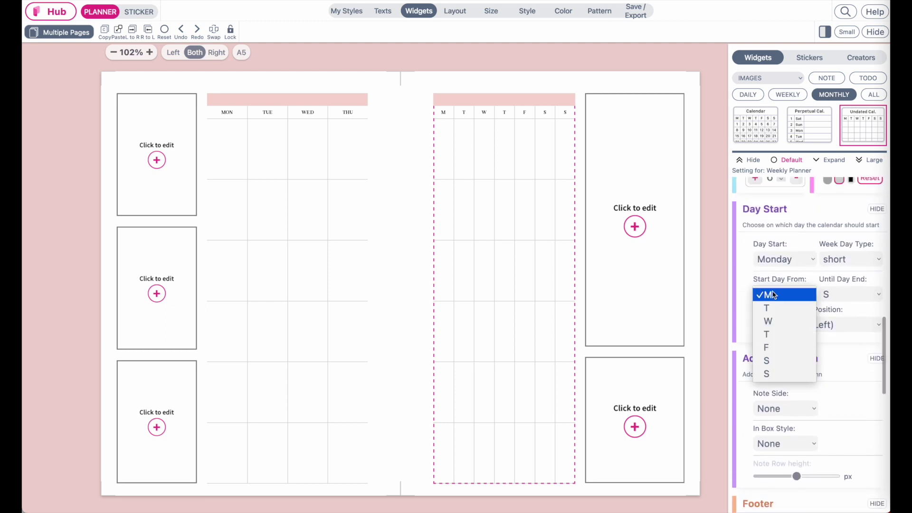
left_click(769, 349)
left_click(841, 295)
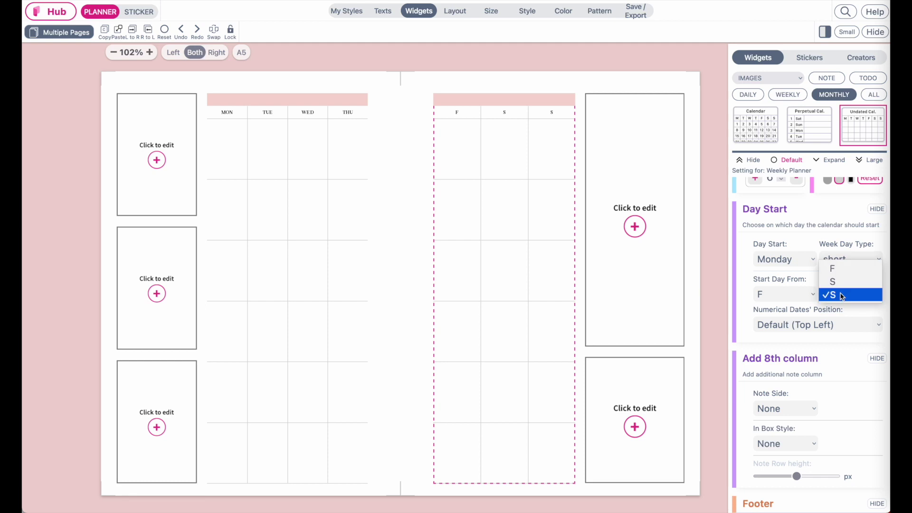
left_click(840, 295)
- Set the week day type of the right page's undated calendar to short
left_click(839, 258)
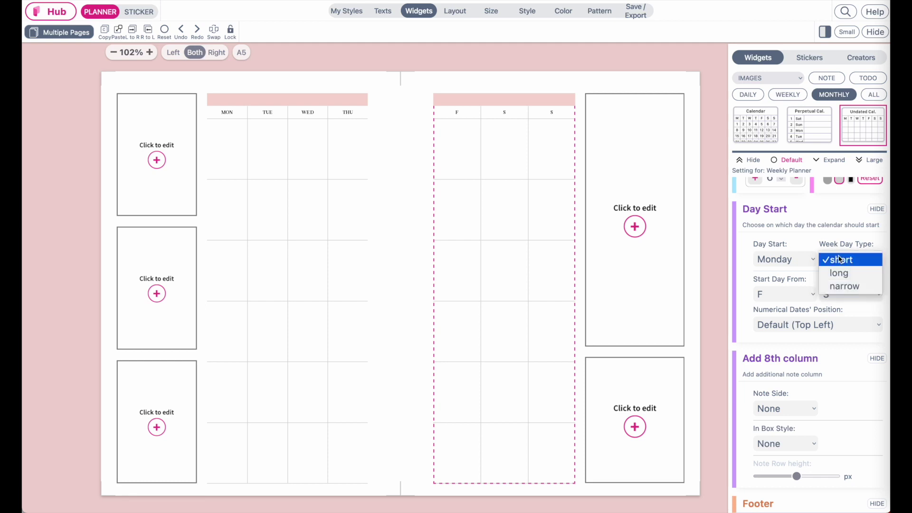
left_click(845, 286)
left_click(841, 261)
left_click(844, 247)
left_click(841, 258)
left_click(840, 248)
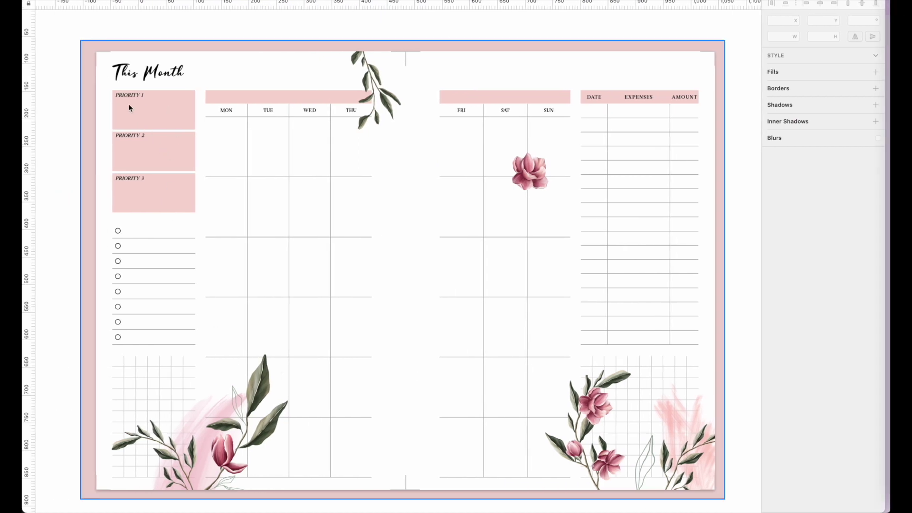
- Check the mockup and insert the Multi Box widget into the upper section of the left page's first column
scroll(291, 219, "left", 3)
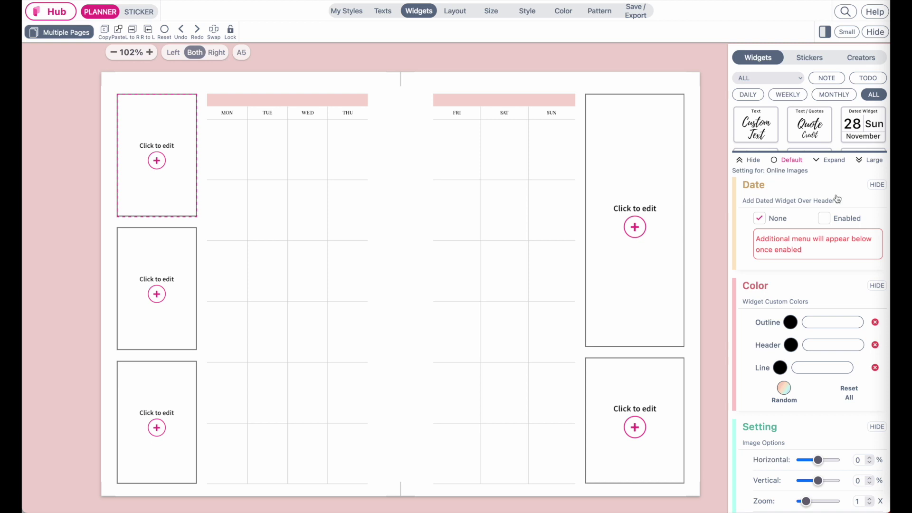
left_click(873, 162)
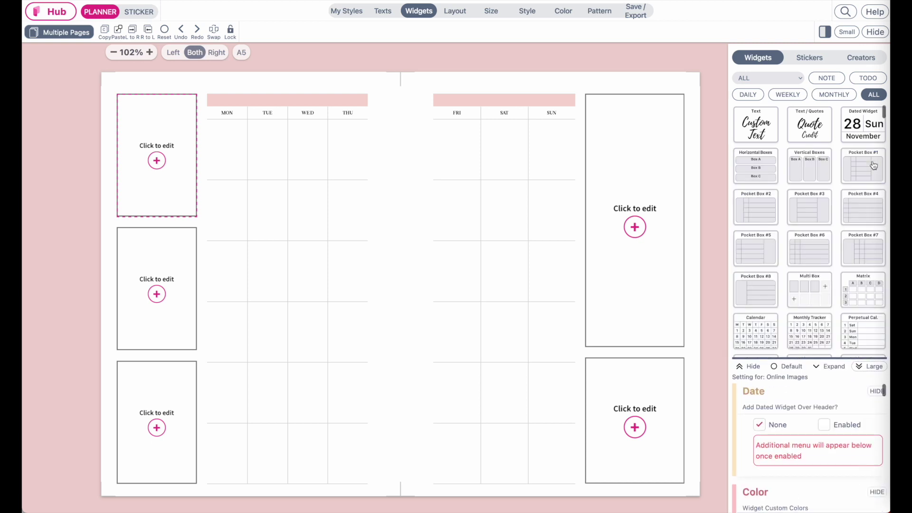
scroll(826, 259, "down", 2)
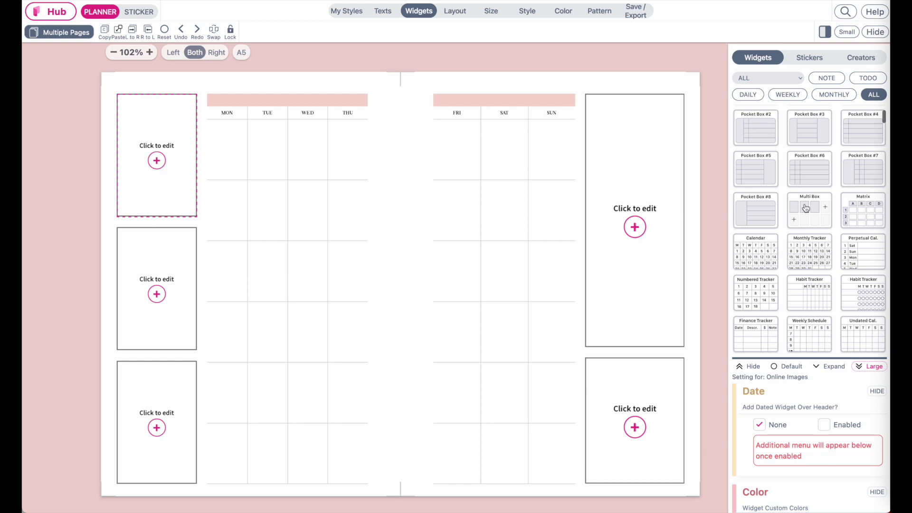
left_click(816, 222)
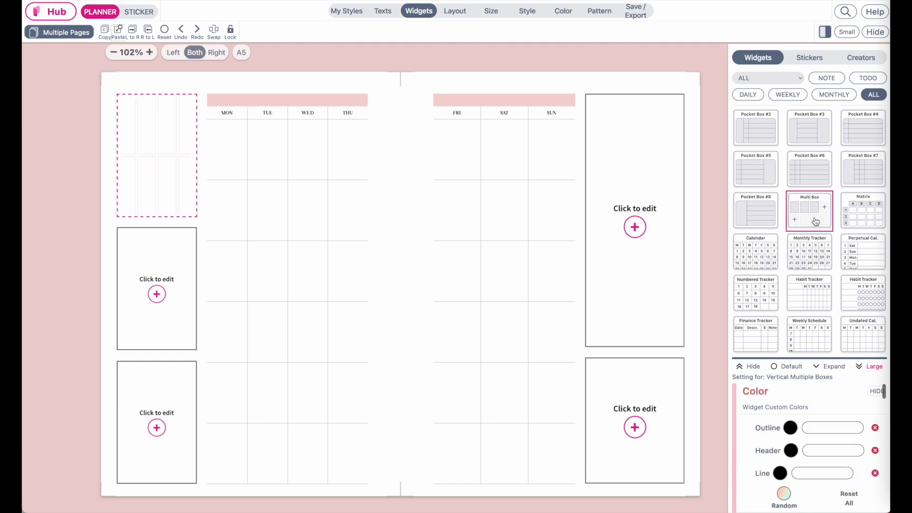
left_click(787, 366)
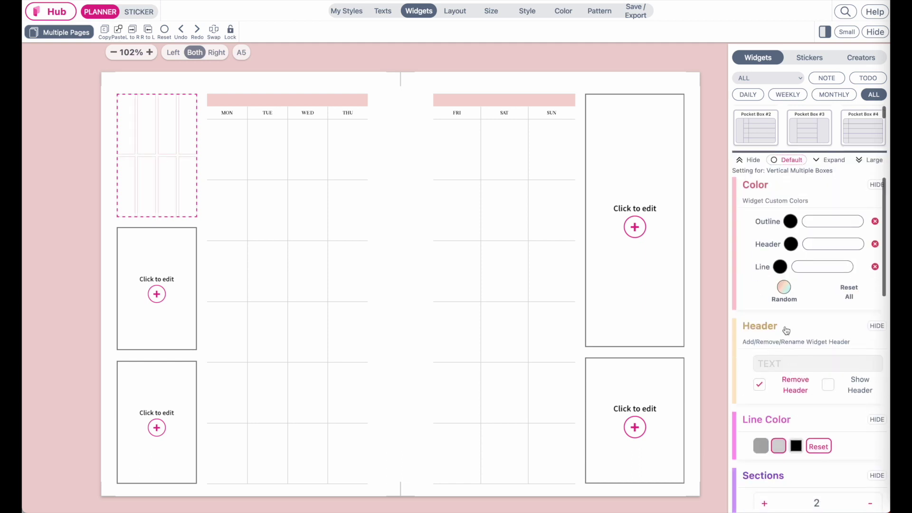
- Set the Multi Box widget to 3 sections and 1 row
scroll(786, 330, "down", 5)
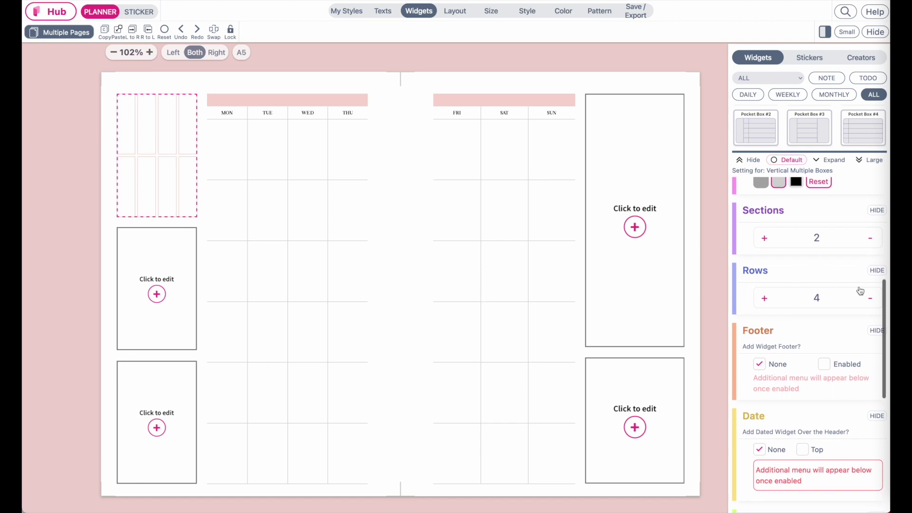
left_click(869, 239)
left_click(764, 238)
left_click(764, 238)
left_click(869, 298)
left_click(870, 298)
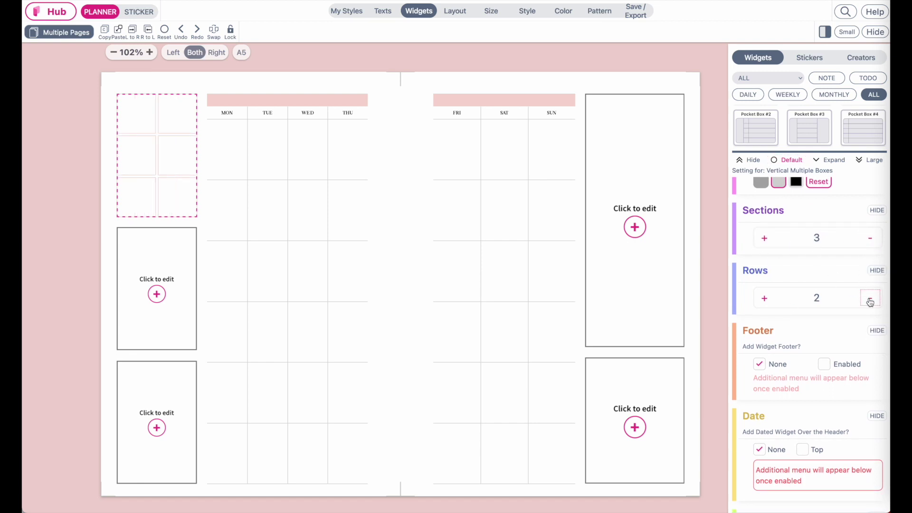
left_click(870, 299)
- Compare with the mockup's priority boxes and give all three boxes of the Multi Box a light pink background
key("ctrl+Left")
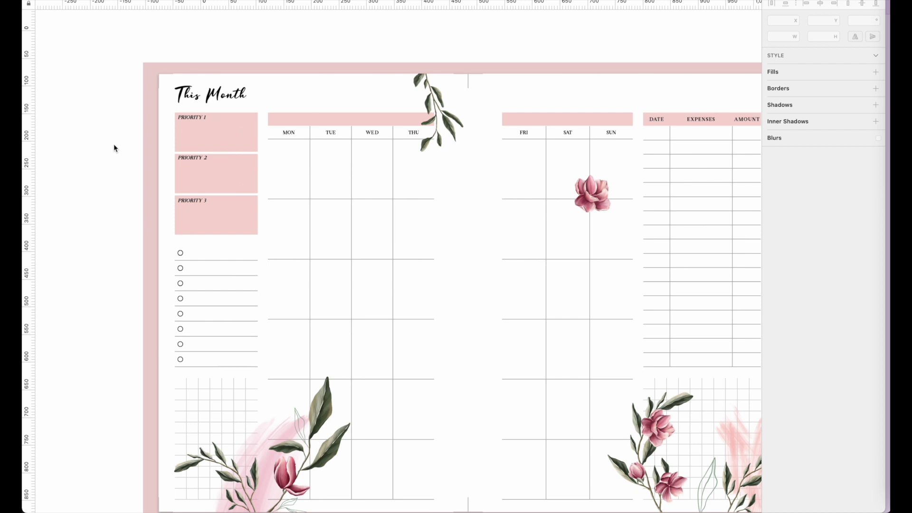
key("ctrl+Right")
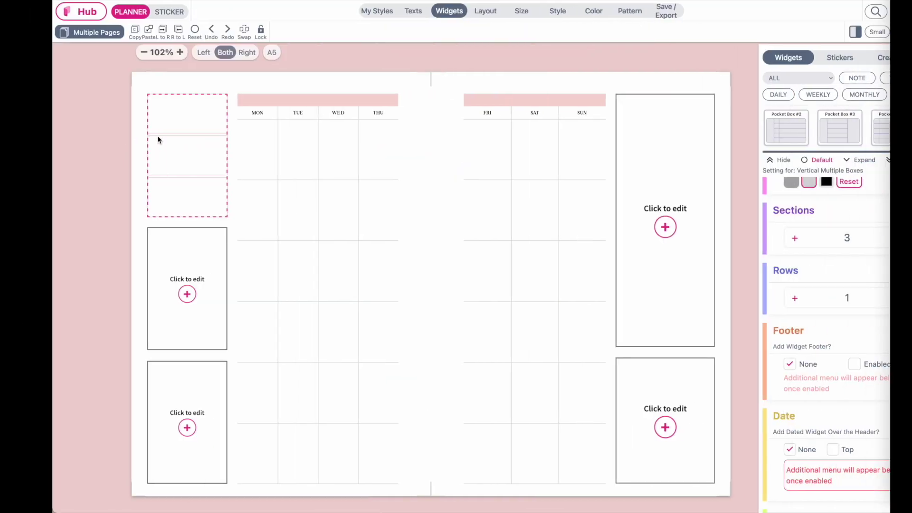
left_click(163, 120)
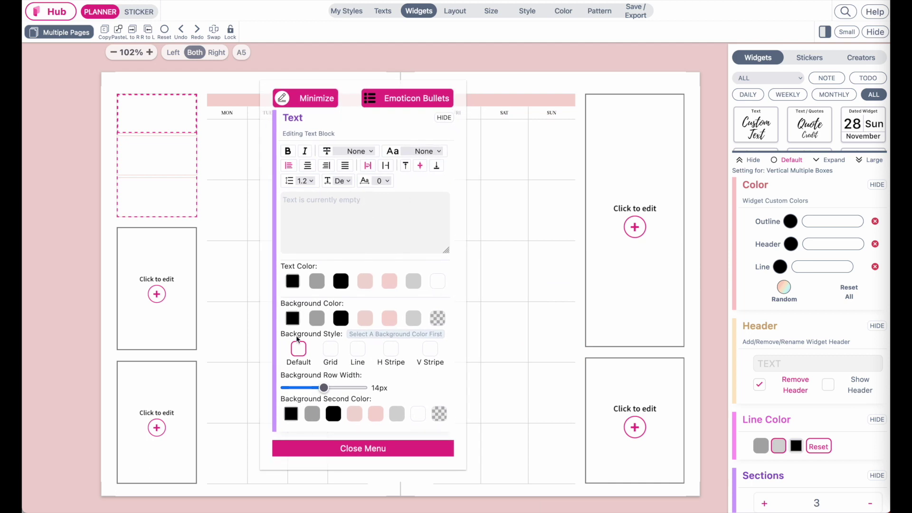
left_click(390, 323)
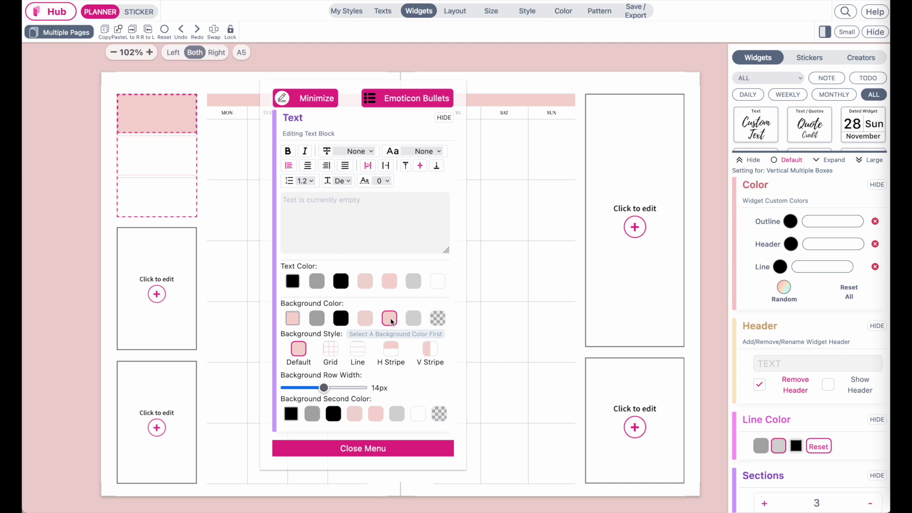
left_click(181, 153)
left_click(392, 324)
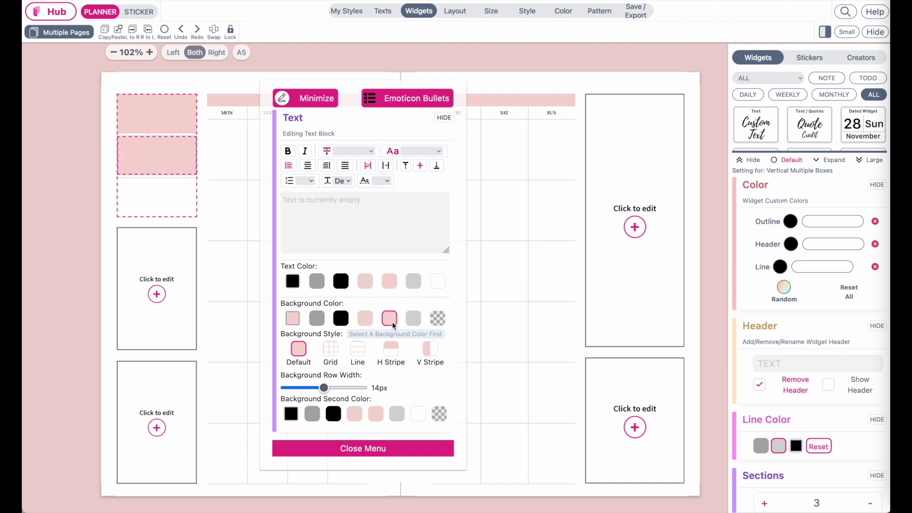
left_click(388, 325)
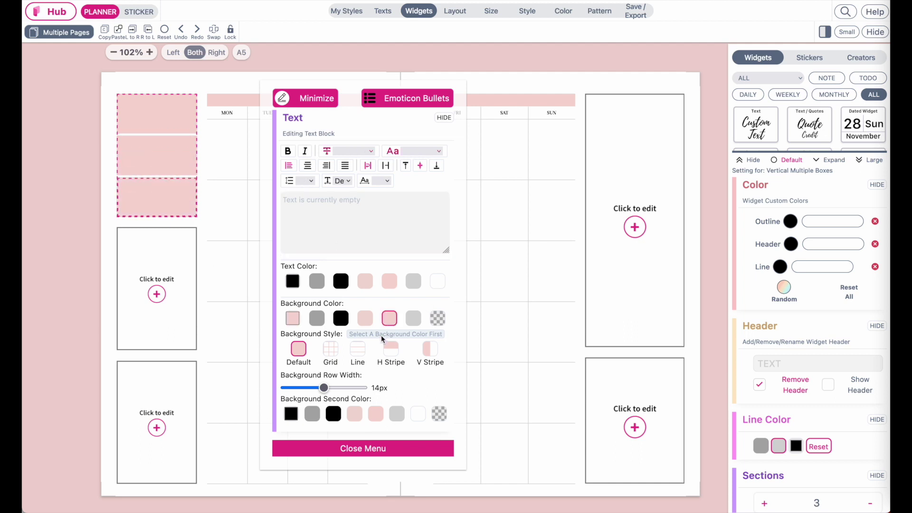
- Label the first pink box "Priority 1" in italics, aligned to the top of the box
left_click(136, 102)
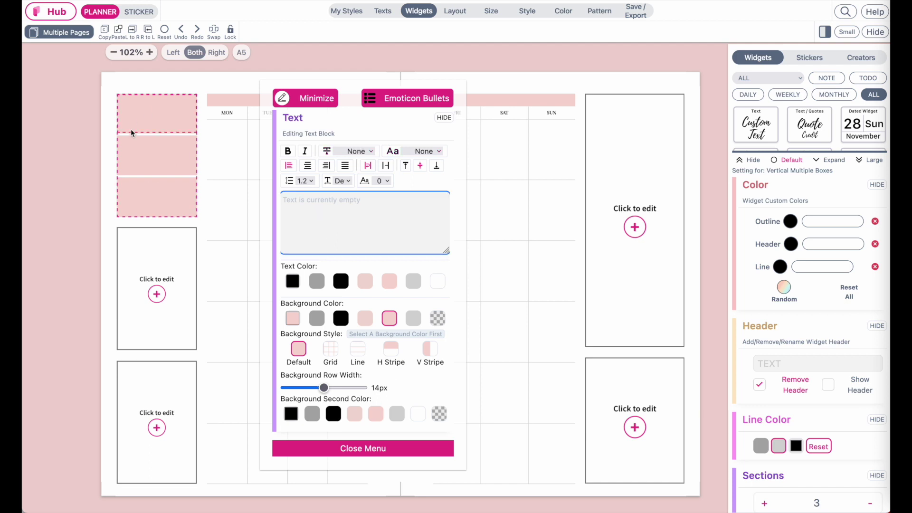
type("Priority 1")
left_click(406, 165)
left_click(305, 151)
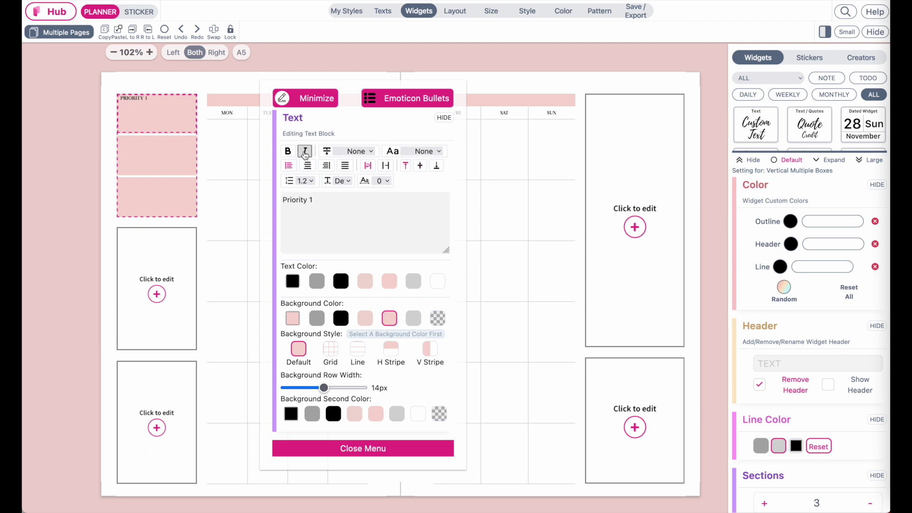
- Label the second and third pink boxes "Priority 2" and "Priority 3" in italics, aligned to the top of each box
left_click(145, 158)
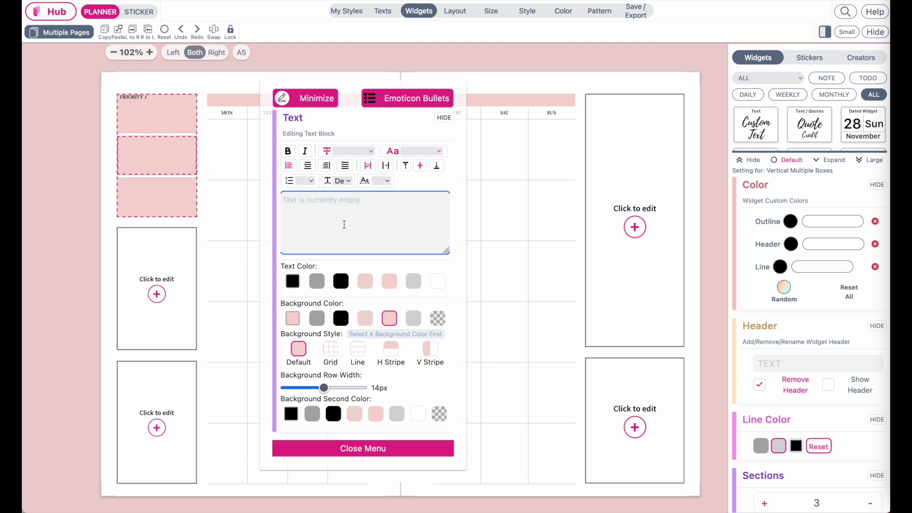
type("Priority 2")
left_click(305, 151)
left_click(405, 165)
left_click(143, 206)
type("Prio")
left_click(305, 151)
left_click(405, 165)
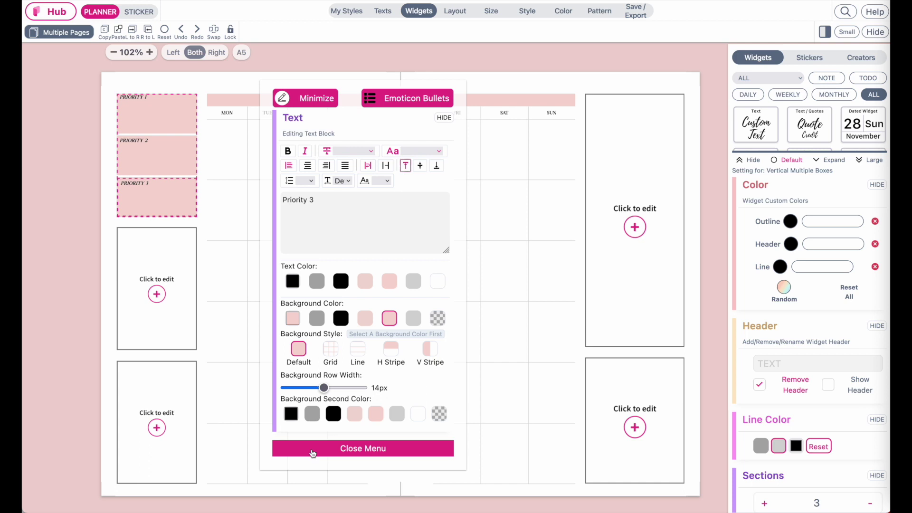
left_click(313, 453)
- Set the line spacing of the "Priority 1" label in the first pink box to 1.6
left_click(53, 271)
scroll(132, 103, "up", 5)
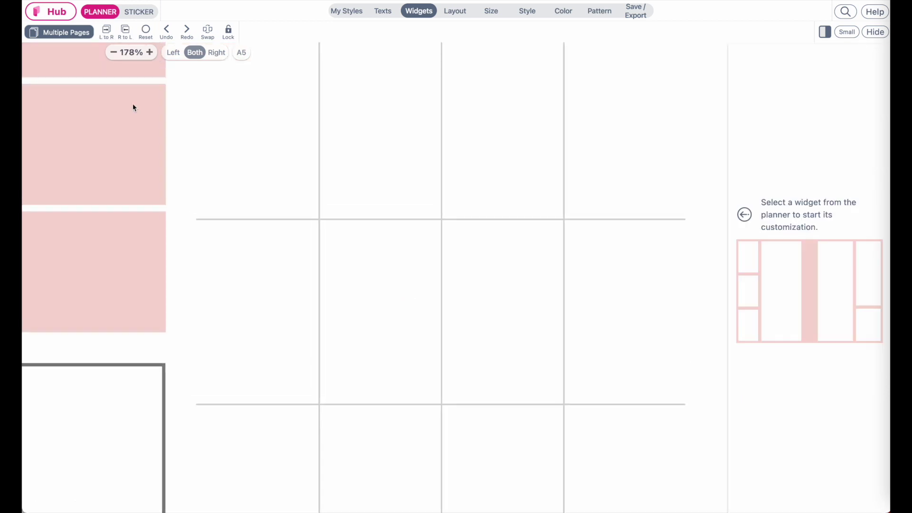
scroll(132, 104, "left", 6)
scroll(132, 104, "up", 3)
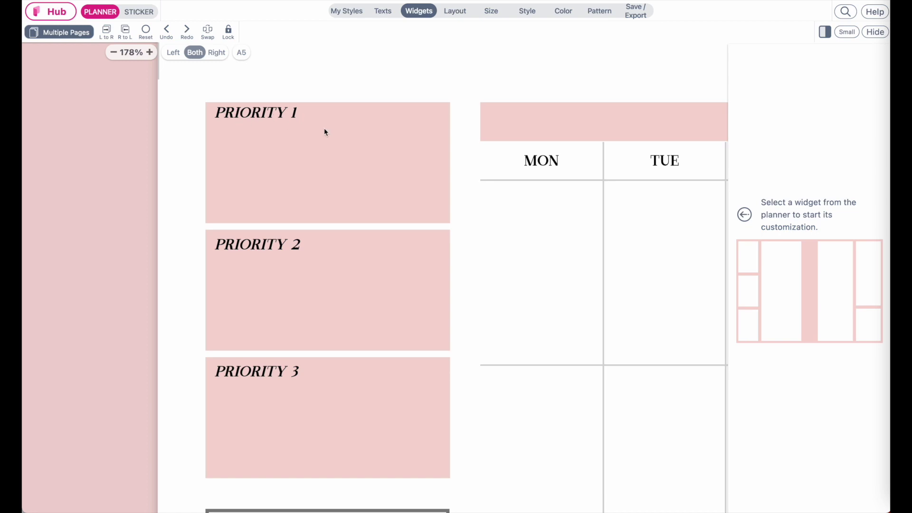
left_click(317, 151)
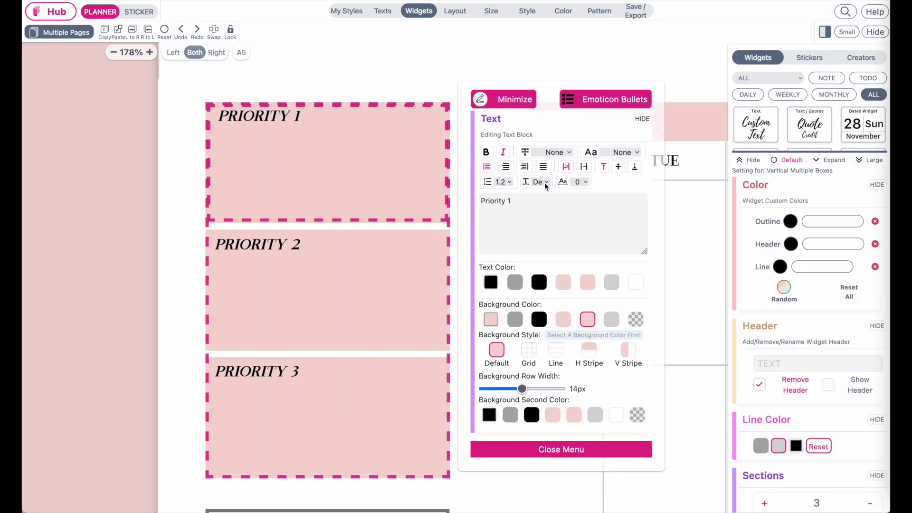
left_click(508, 183)
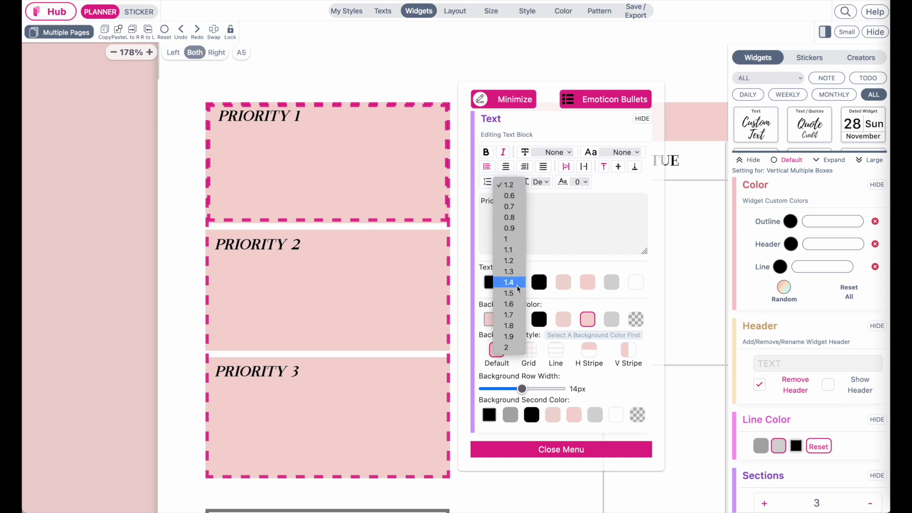
left_click(517, 304)
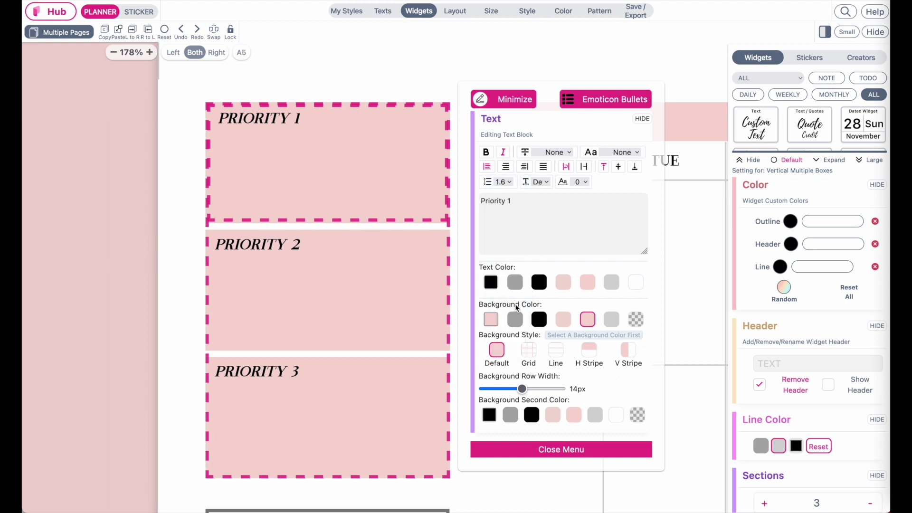
left_click(502, 455)
left_click(168, 270)
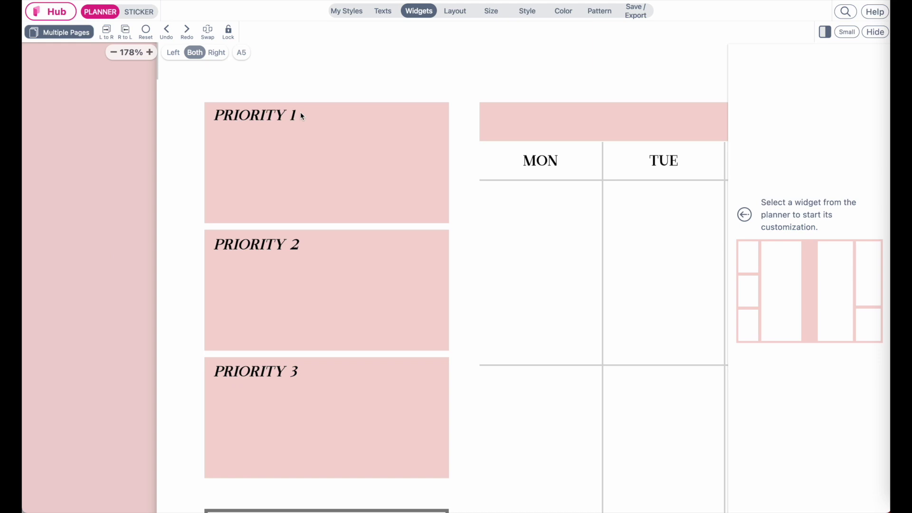
- Increase the line spacing of the "Priority 1" label to 1.8
left_click(217, 119)
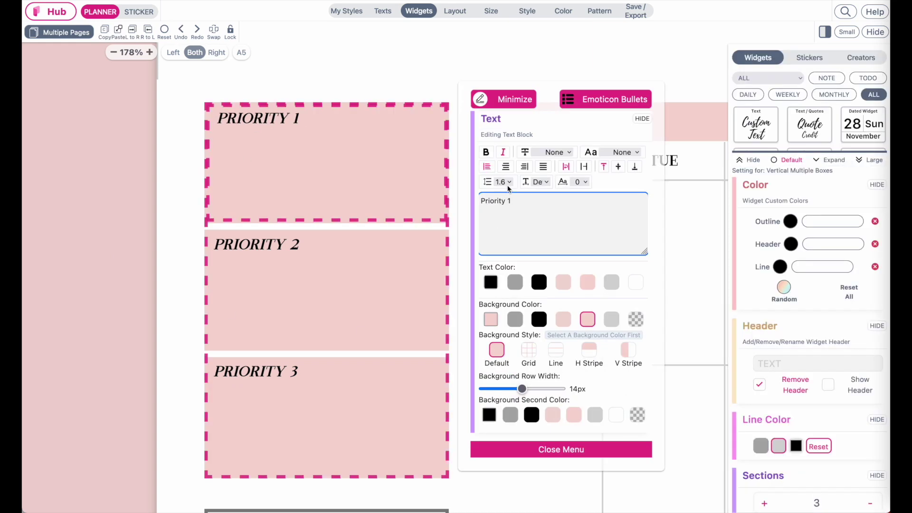
left_click(507, 182)
left_click(509, 206)
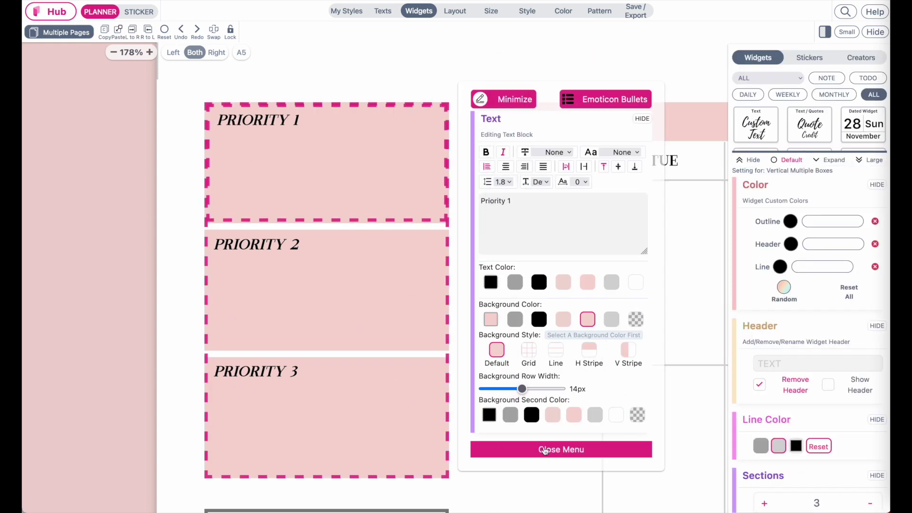
left_click(546, 450)
left_click(156, 317)
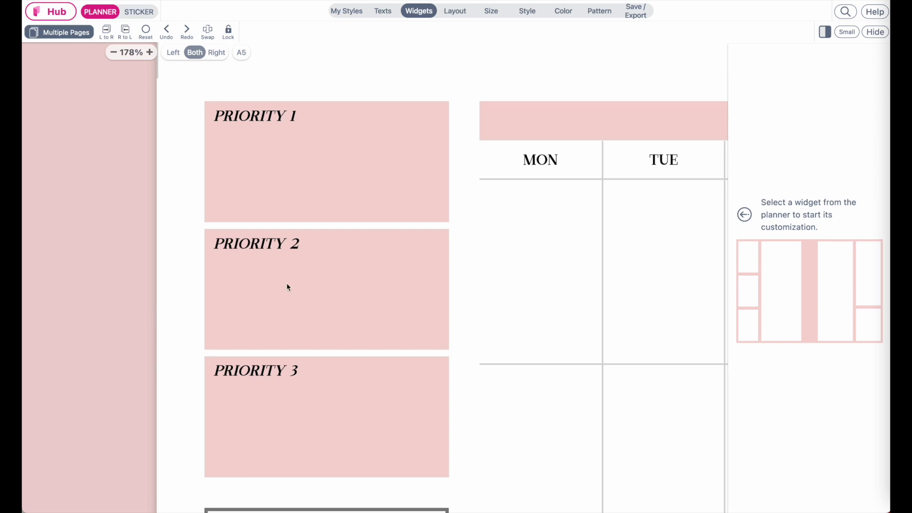
- Compare with the mockup and fill the empty section below the priority boxes with the to-do List widget
scroll(297, 285, "down", 10)
scroll(296, 285, "down", 1)
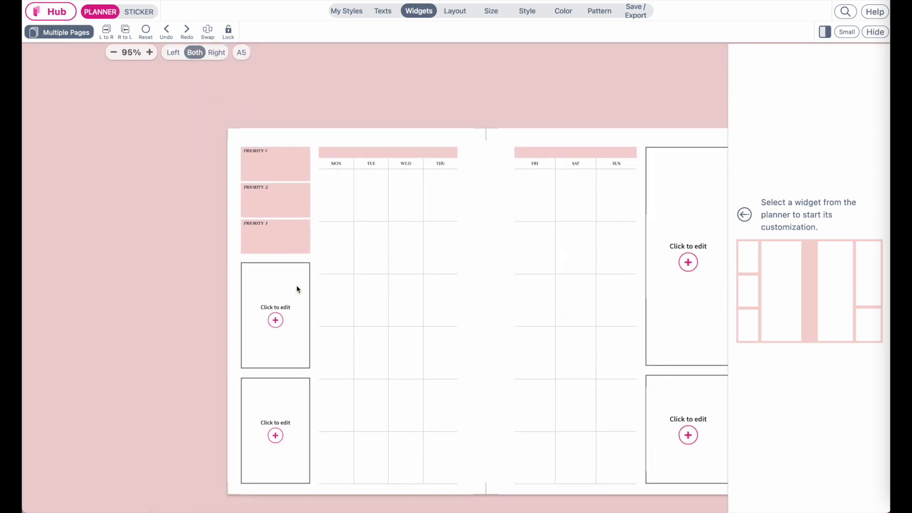
scroll(296, 285, "up", 2)
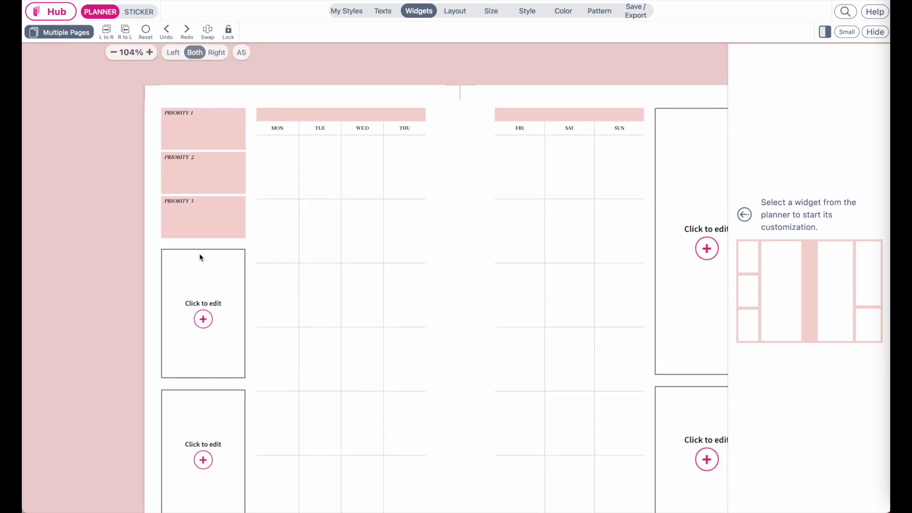
key("ctrl+Left")
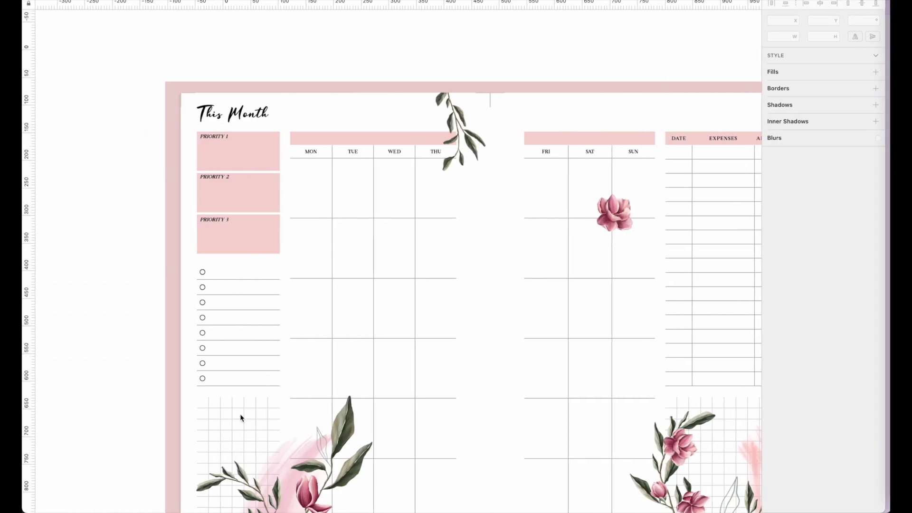
key("ctrl+Right")
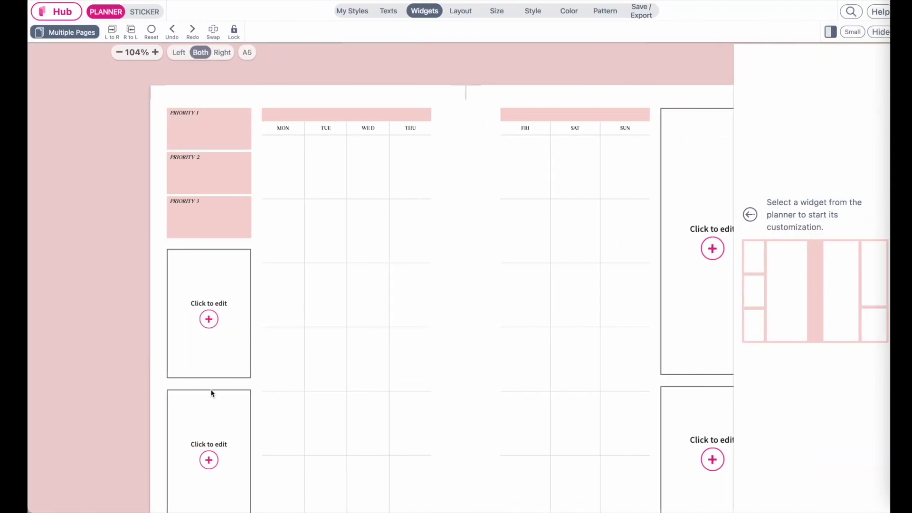
left_click(214, 308)
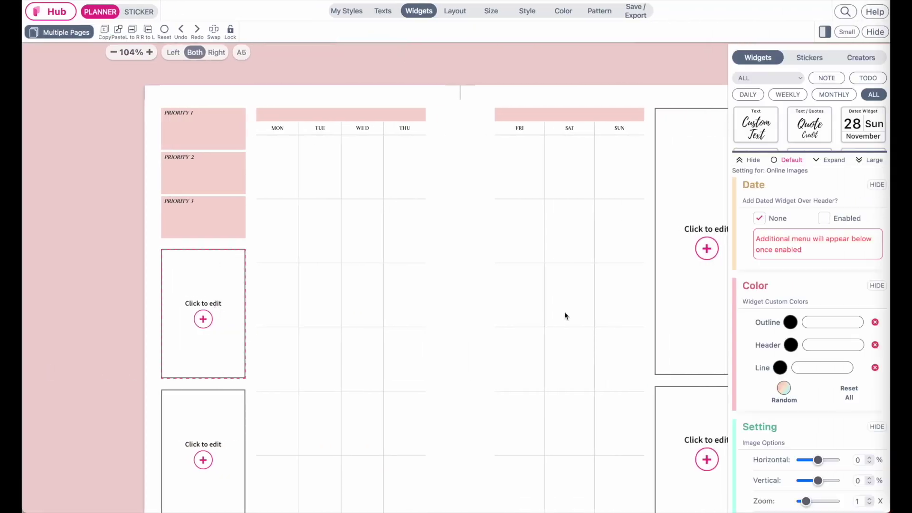
left_click(868, 82)
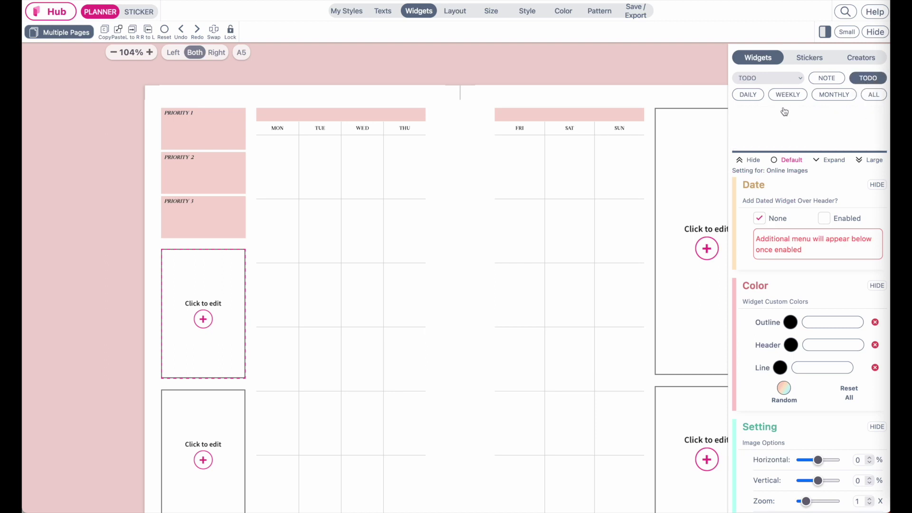
left_click(803, 130)
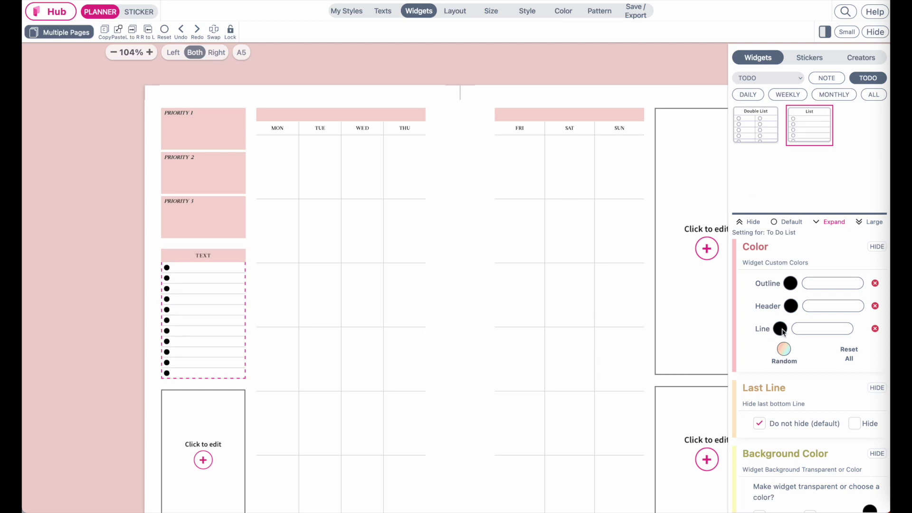
- Remove the to-do list's header and set the list to 9 rows
left_click(786, 222)
scroll(790, 226, "down", 6)
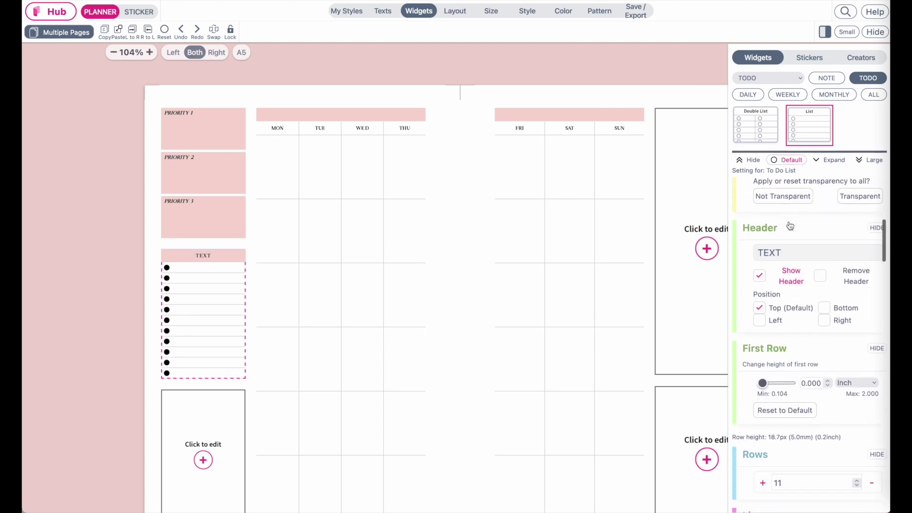
scroll(794, 268, "down", 1)
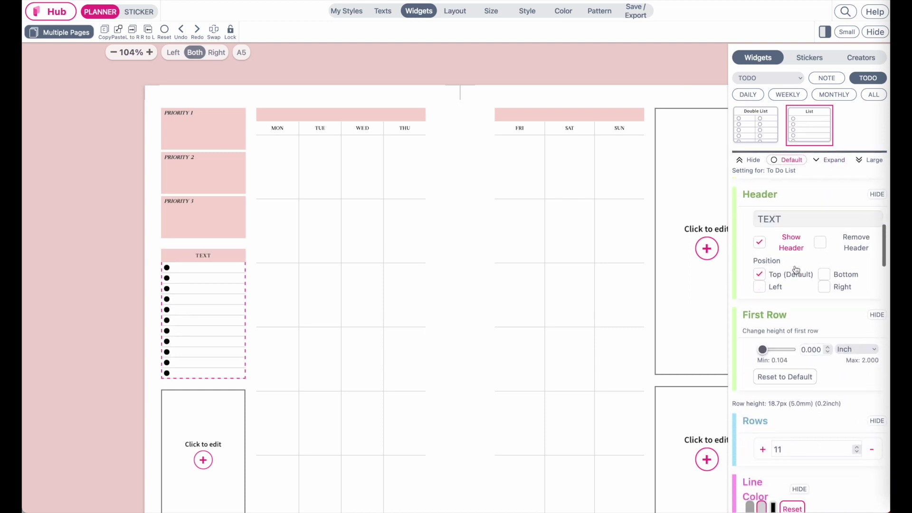
left_click(821, 243)
scroll(806, 370, "down", 4)
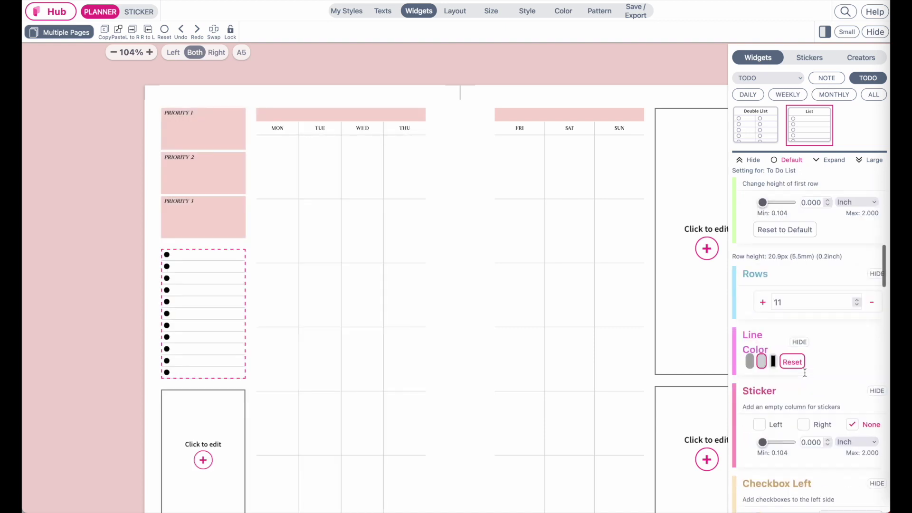
left_click(871, 294)
left_click(871, 293)
left_click(871, 293)
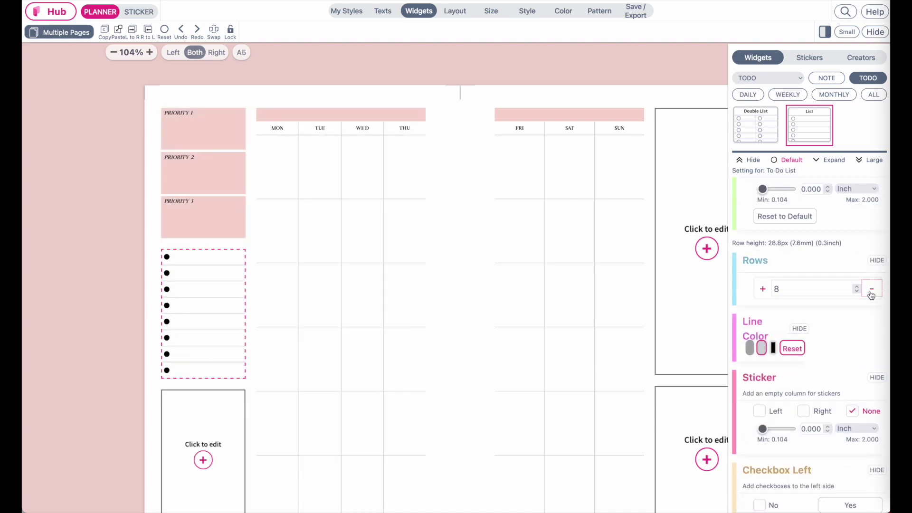
left_click(762, 289)
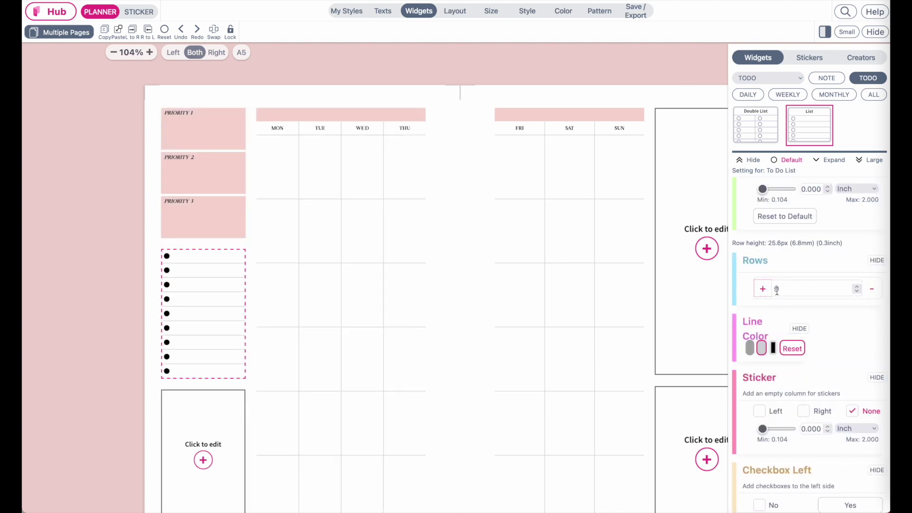
- Change the to-do list's checkboxes from solid dots to outlined circles
scroll(777, 290, "down", 6)
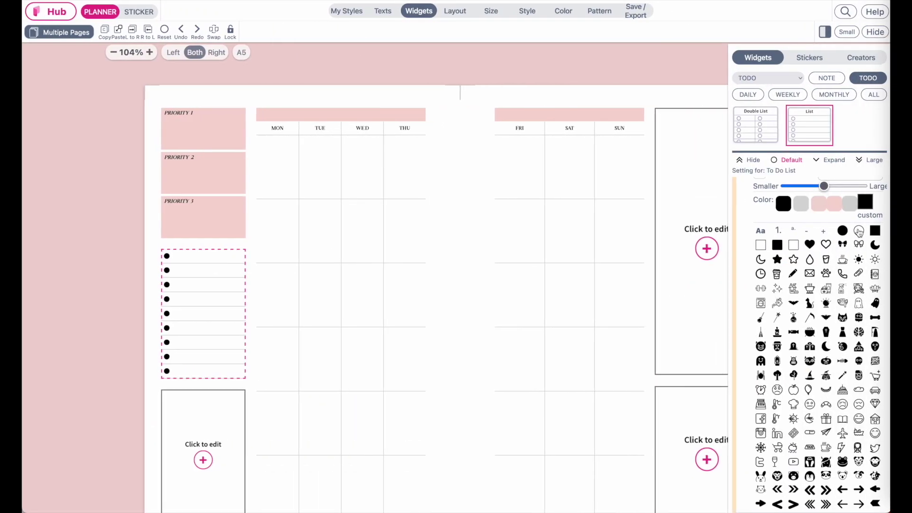
left_click(860, 233)
left_click(92, 363)
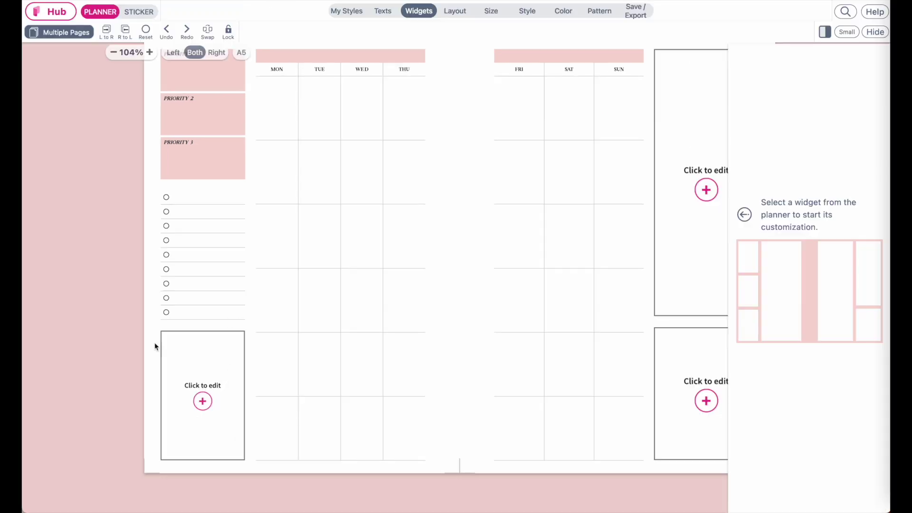
- Fill the empty section below the to-do list with the non-writable Grid note widget
left_click(212, 382)
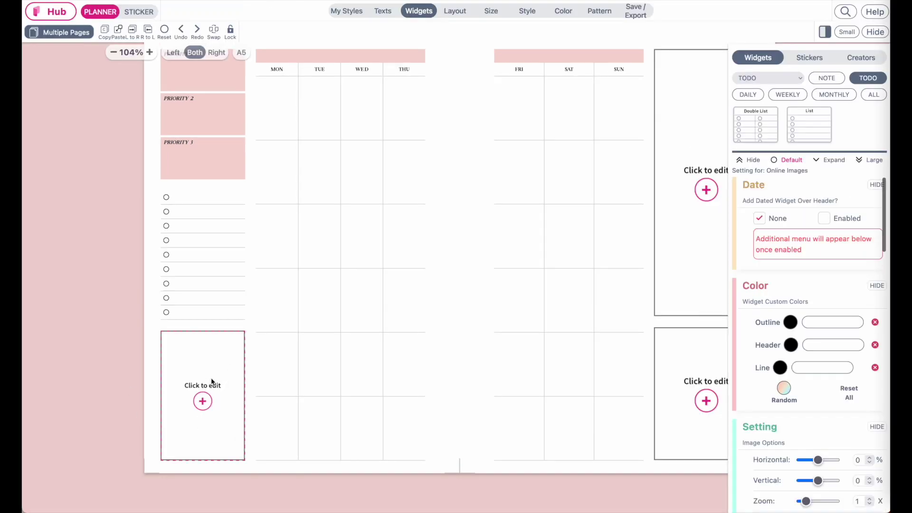
left_click(820, 79)
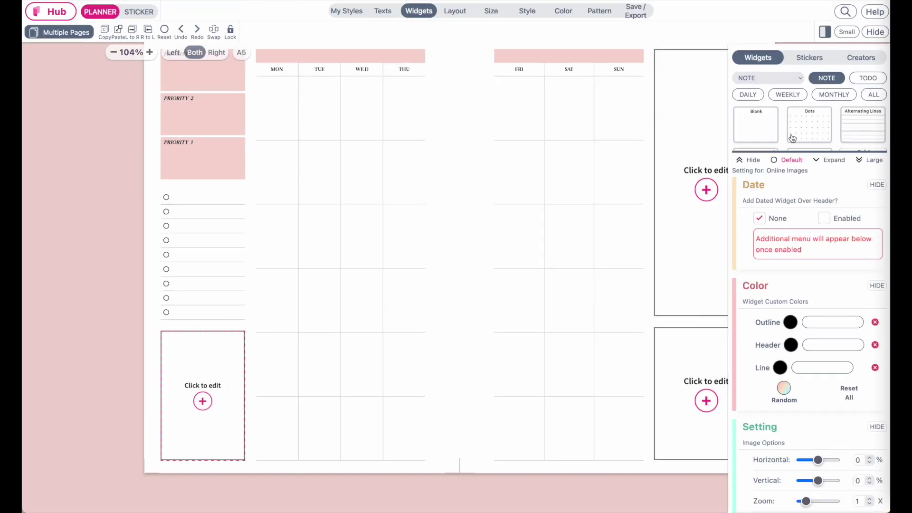
scroll(815, 137, "down", 5)
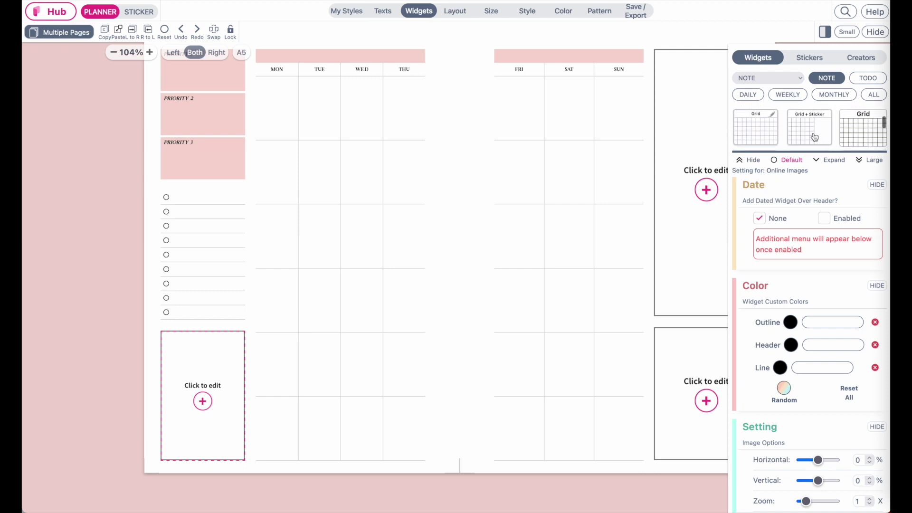
left_click(864, 132)
- Remove the grid widget's header and change its line color to light gray
scroll(812, 350, "down", 5)
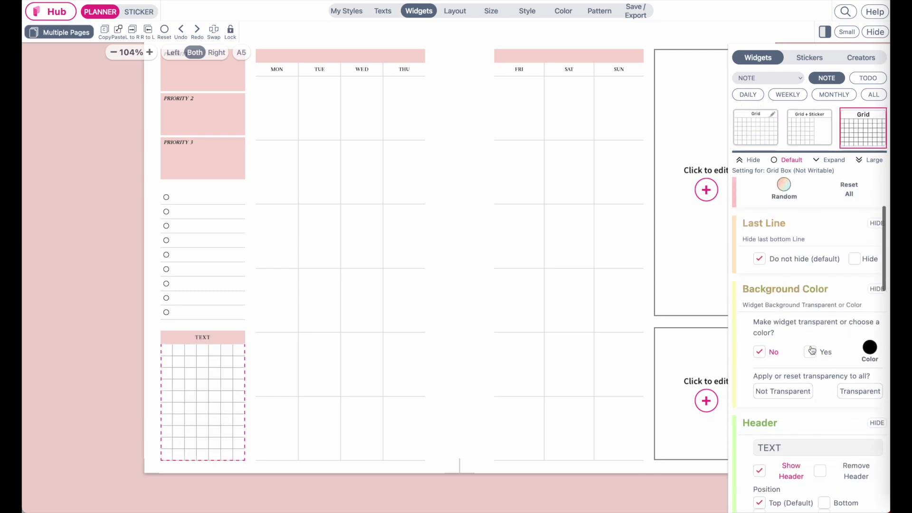
left_click(823, 348)
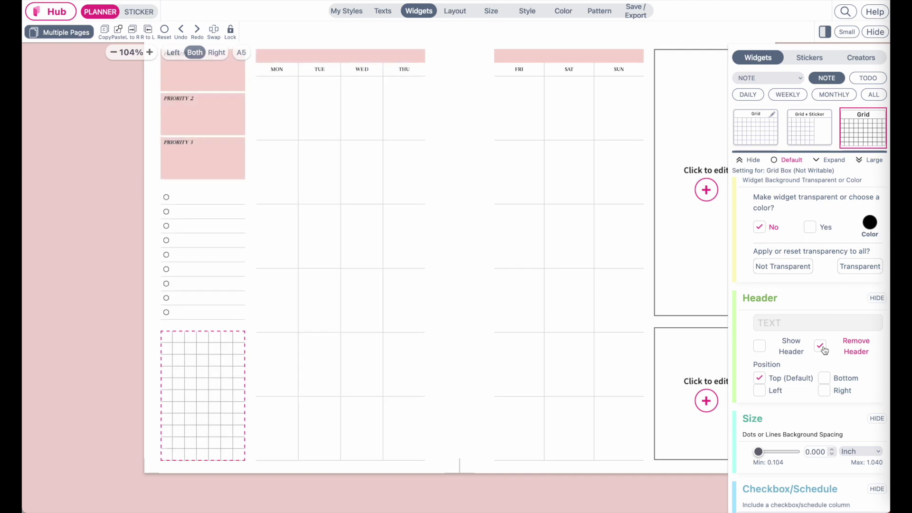
scroll(824, 350, "down", 6)
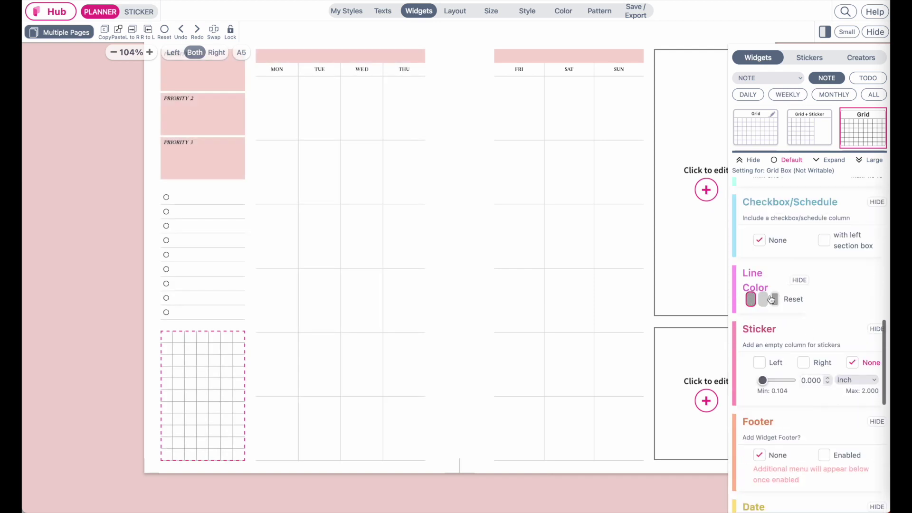
left_click(764, 300)
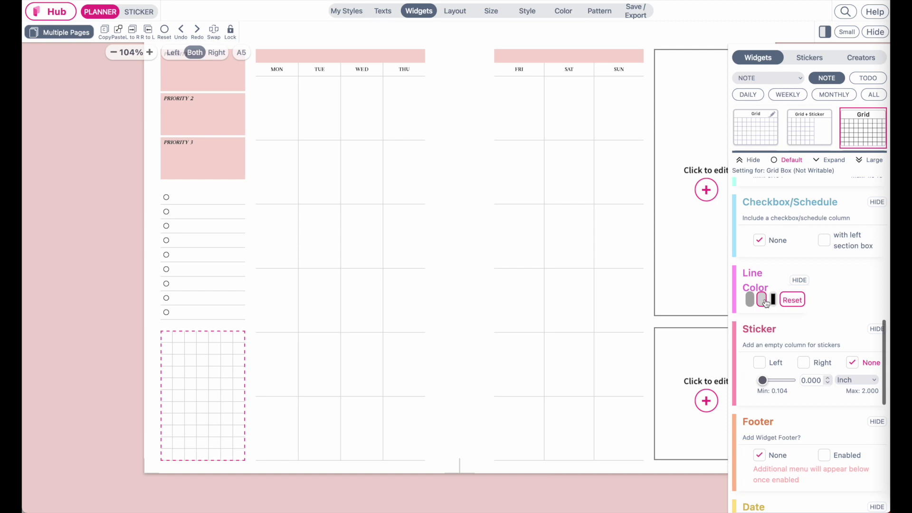
left_click(541, 503)
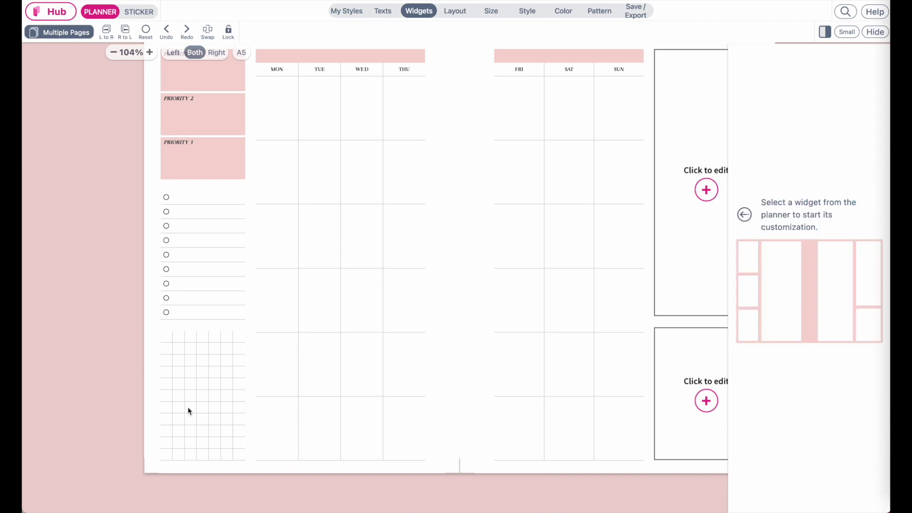
- Examine the mockup's right-hand column for what belongs in the right page's two empty sections
scroll(187, 406, "up", 2)
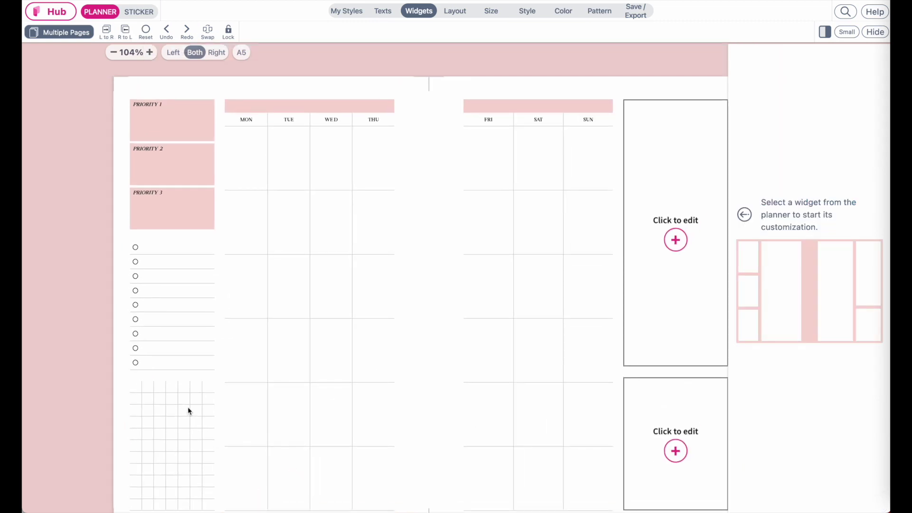
scroll(187, 407, "right", 5)
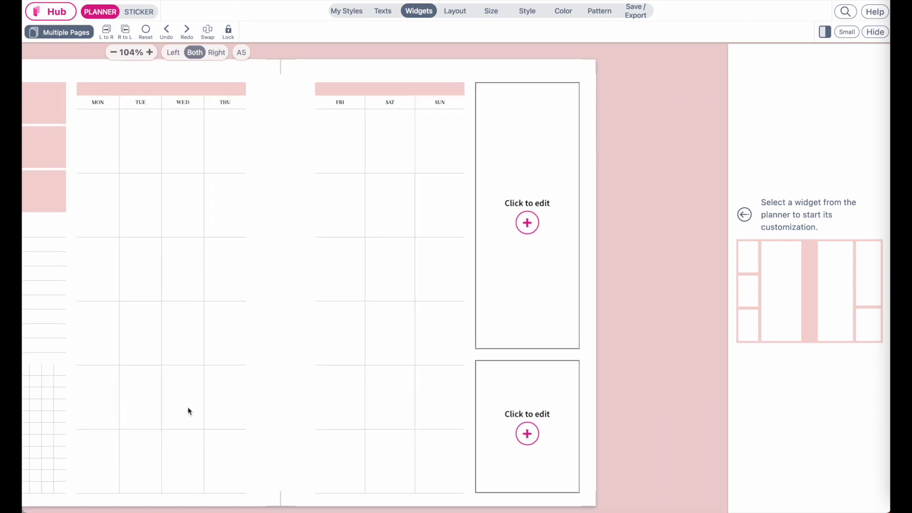
key("ctrl+Left")
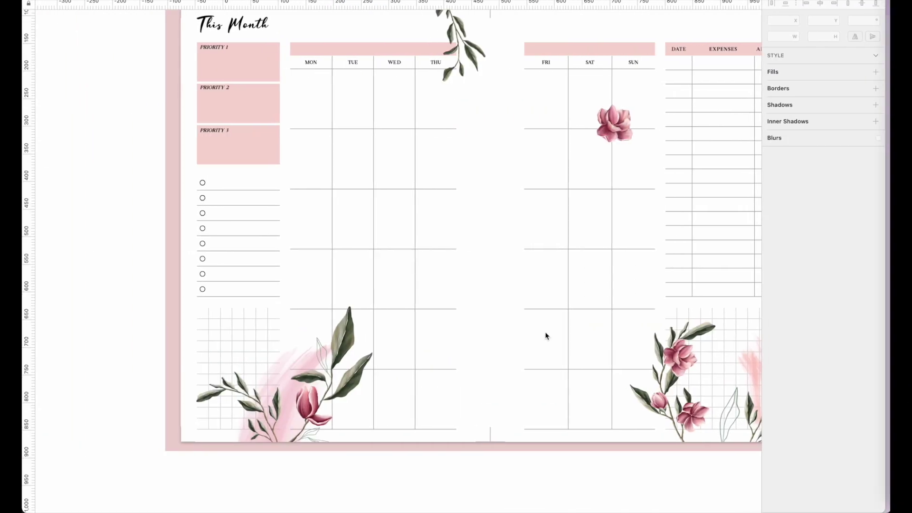
scroll(546, 331, "down", 2)
scroll(545, 333, "right", 3)
scroll(568, 107, "up", 3)
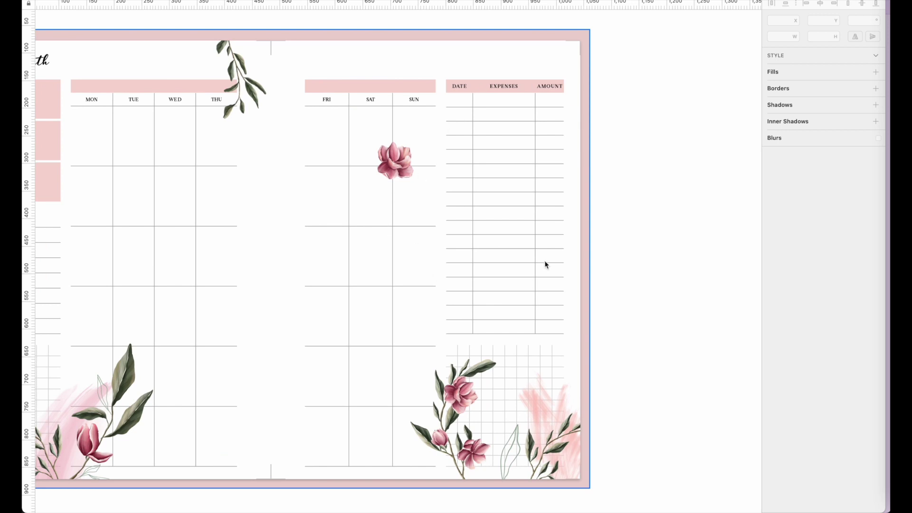
- Switch to the planner and fill the right page's tall empty section with the Finance Tracker widget from the Finance category
key("ctrl+Right")
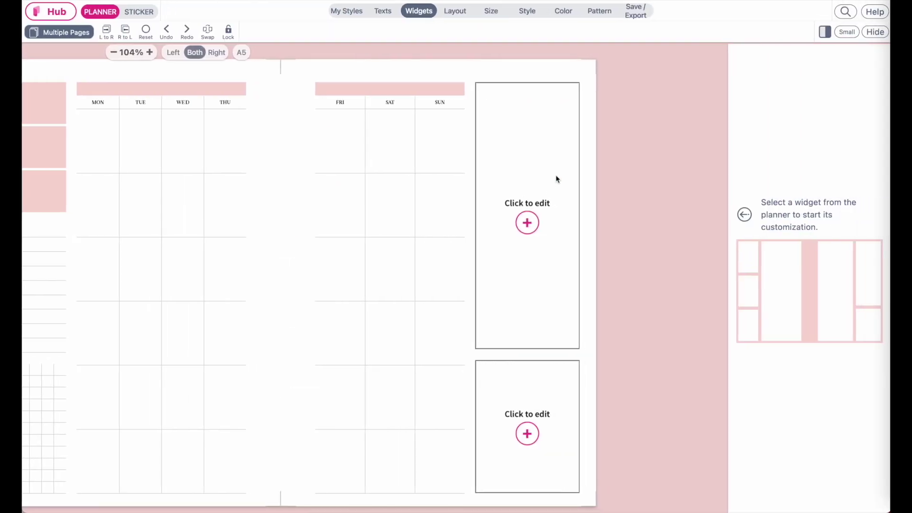
left_click(550, 198)
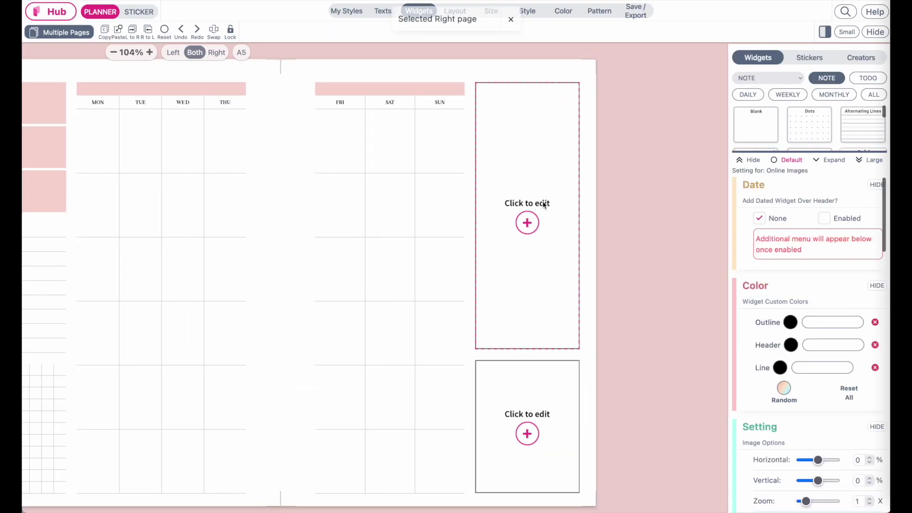
left_click(770, 81)
left_click(766, 88)
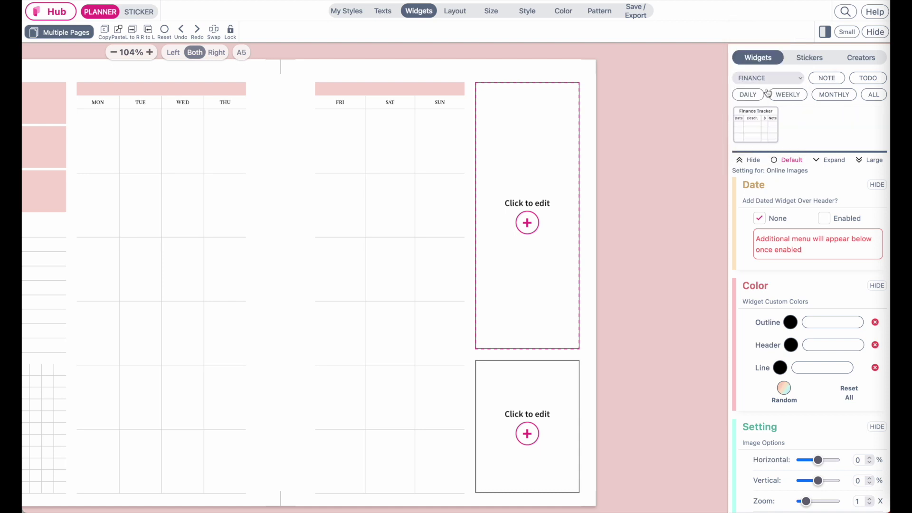
left_click(758, 128)
- Rename the finance tracker's second column as Expenses and delete its Note column
scroll(796, 291, "down", 1)
scroll(796, 291, "down", 10)
scroll(794, 291, "up", 2)
scroll(794, 291, "down", 7)
double_click(783, 253)
type("Expenses")
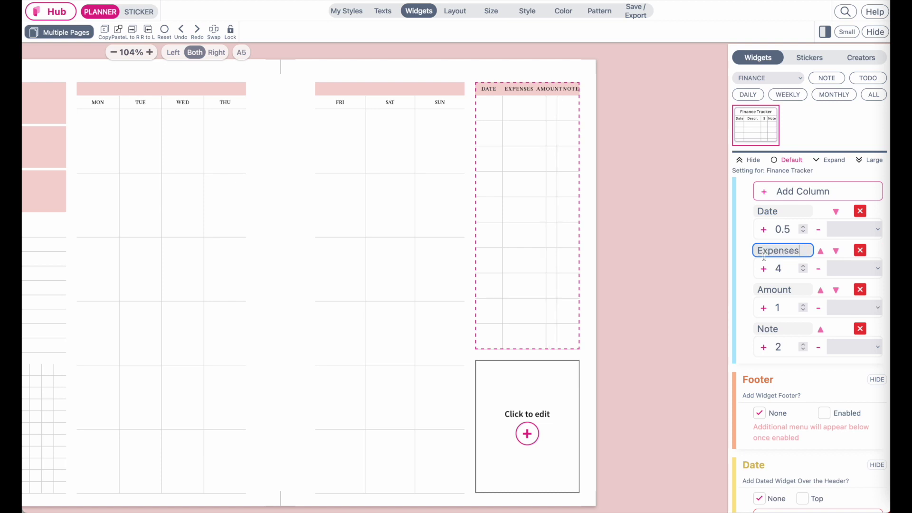
scroll(866, 303, "down", 1)
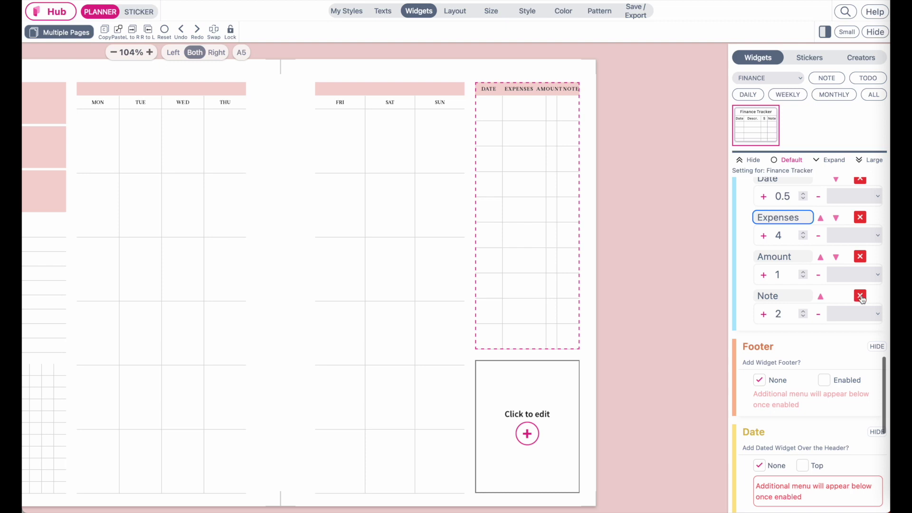
left_click(861, 297)
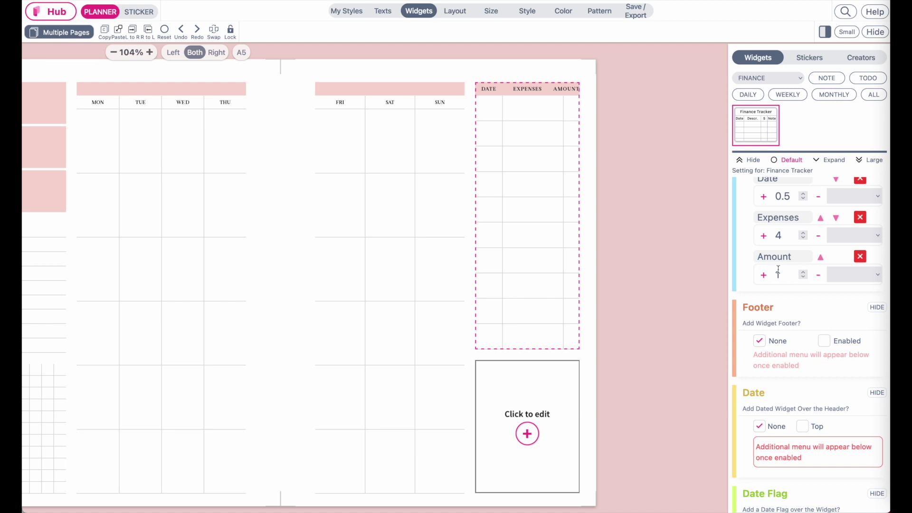
- Widen the finance tracker's Amount column to 2.4
left_click(763, 276)
left_click(763, 275)
left_click(763, 275)
left_click(764, 275)
left_click(763, 275)
left_click(764, 276)
left_click(764, 276)
- Set the finance tracker's row count to 16
scroll(797, 253, "up", 3)
scroll(797, 253, "up", 3)
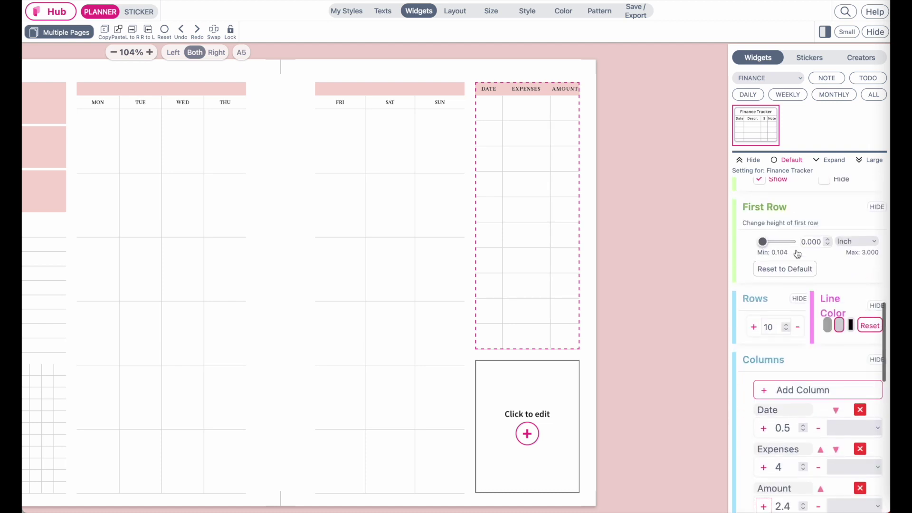
scroll(798, 253, "down", 2)
left_click(753, 245)
left_click(753, 245)
left_click(753, 245)
left_click(753, 245)
left_click(753, 245)
left_click(752, 245)
left_click(752, 245)
left_click(798, 245)
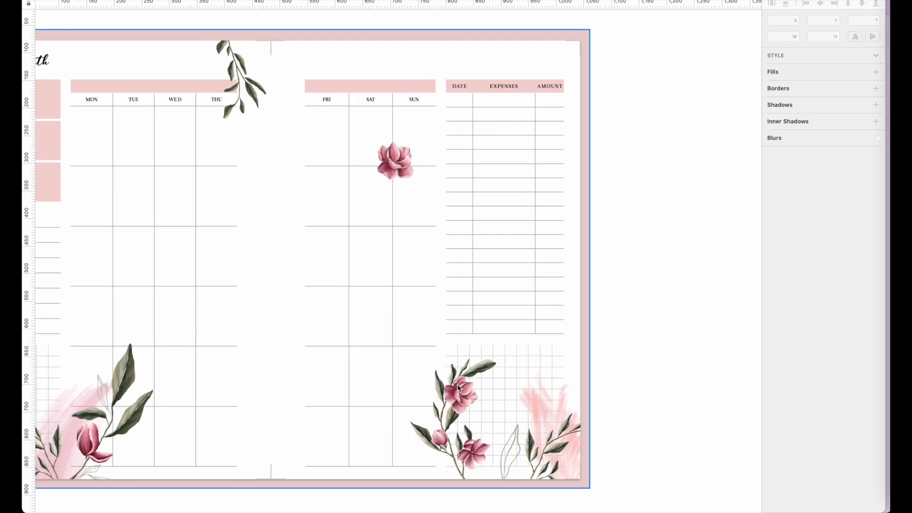
- Copy the left page's grid widget into the empty section below the finance tracker
key("ctrl+Right")
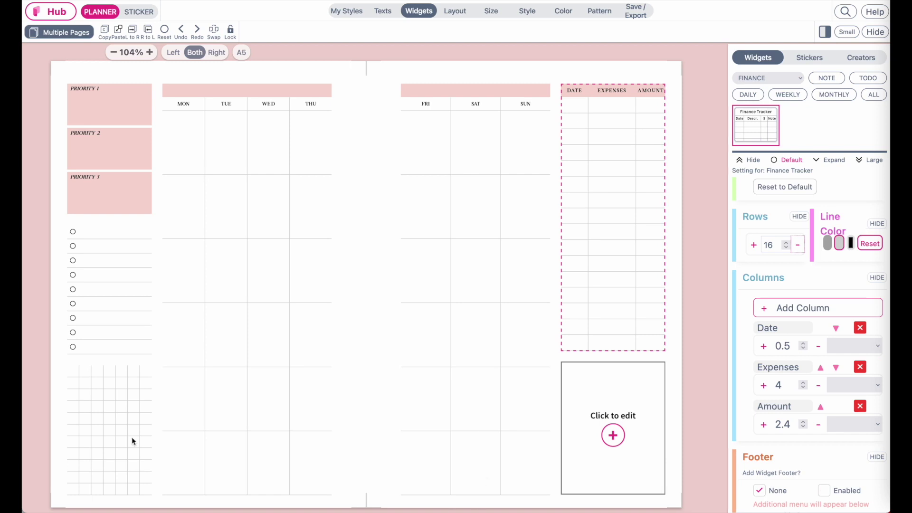
left_click(105, 404)
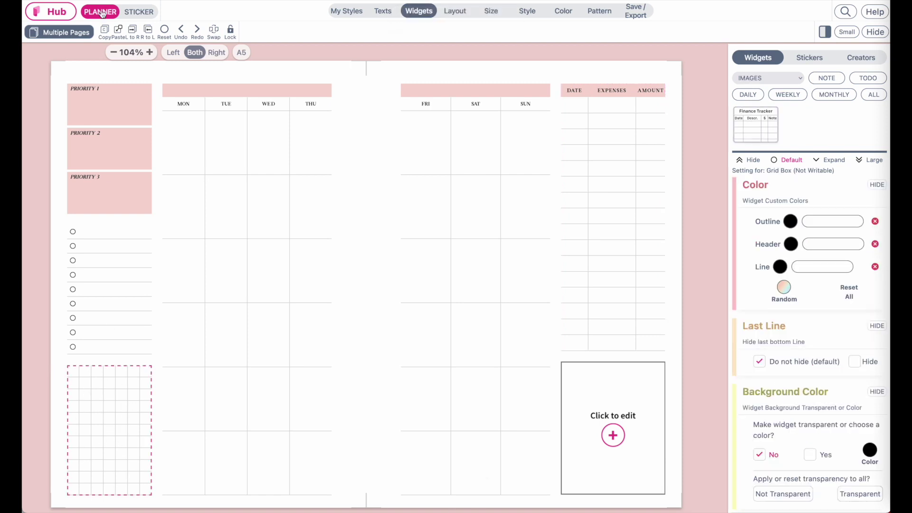
left_click(579, 402)
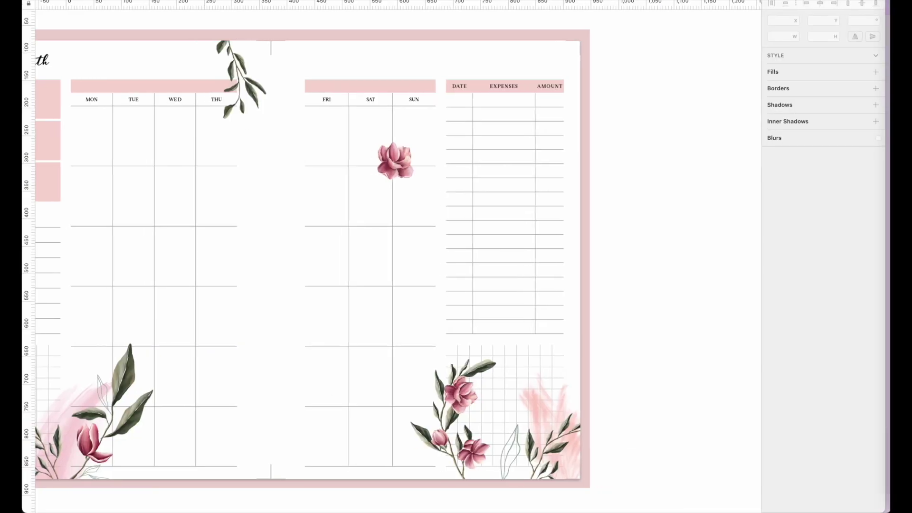
- Add H1 titles to both pages and change the left page's title to This Month
scroll(294, 244, "left", 5)
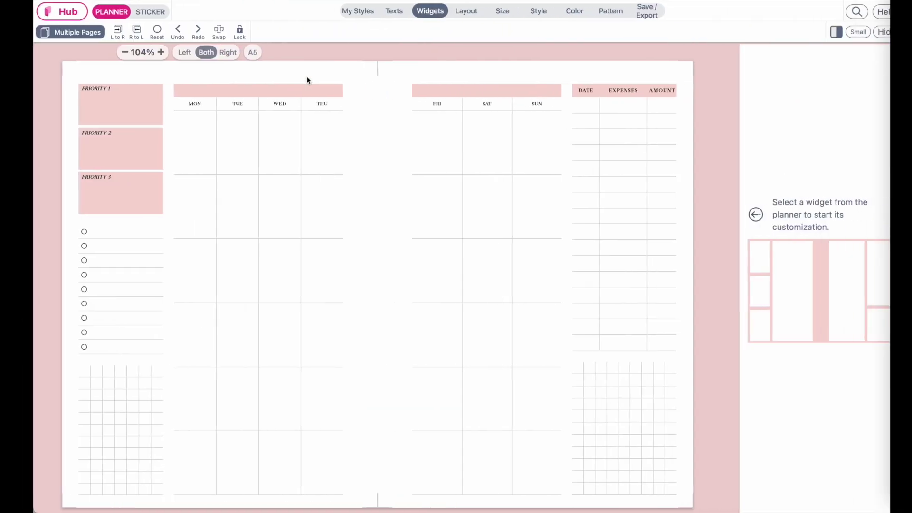
left_click(383, 11)
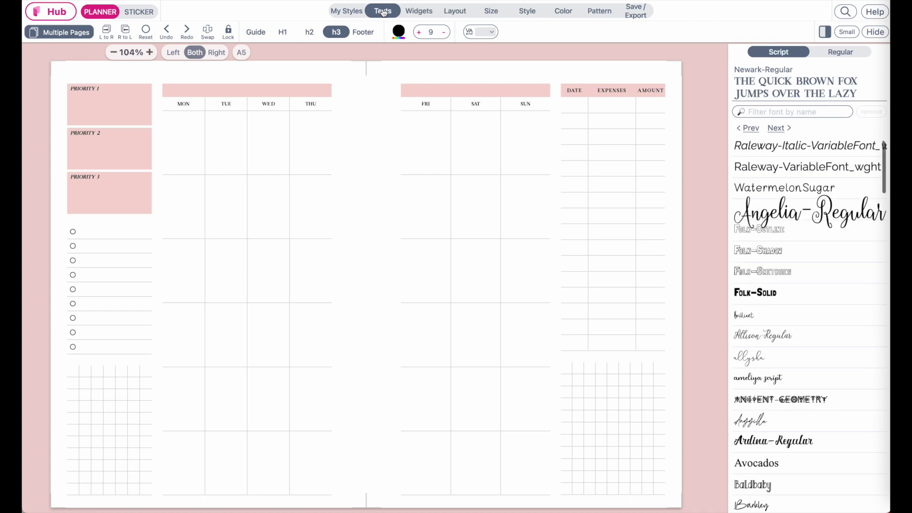
left_click(283, 32)
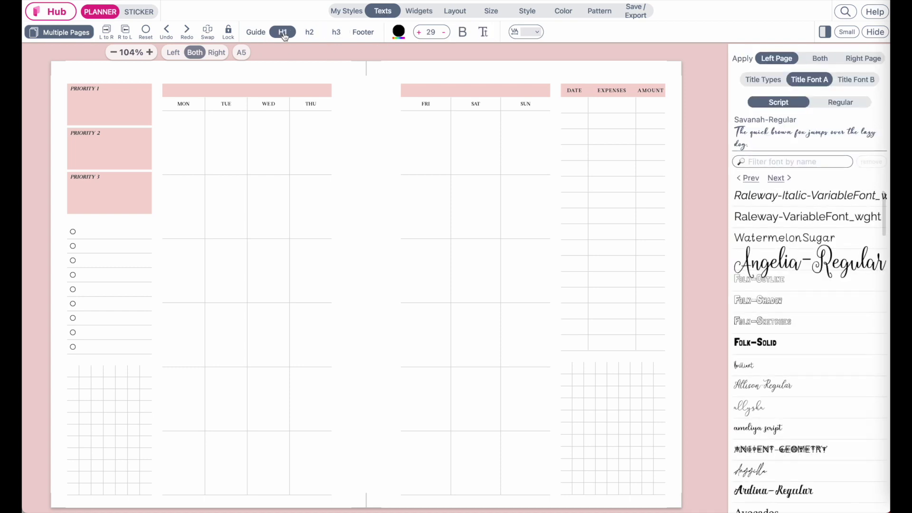
left_click(817, 59)
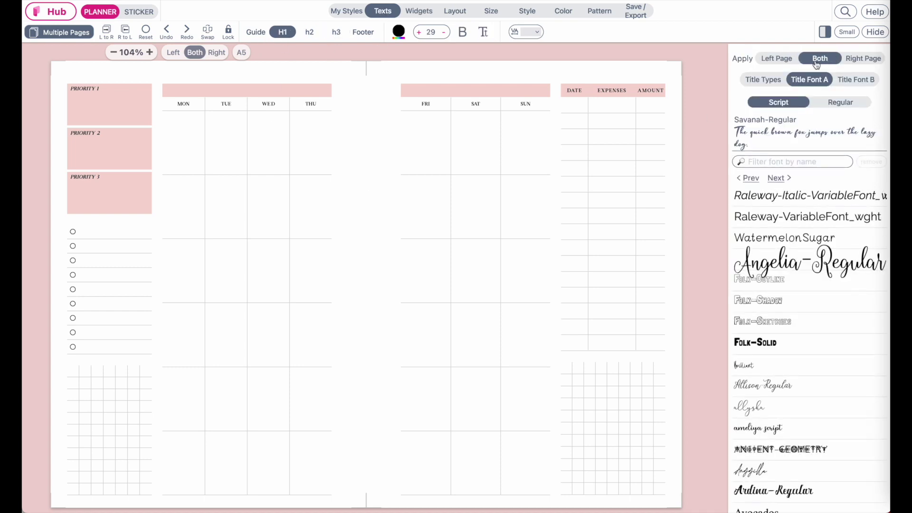
left_click(760, 84)
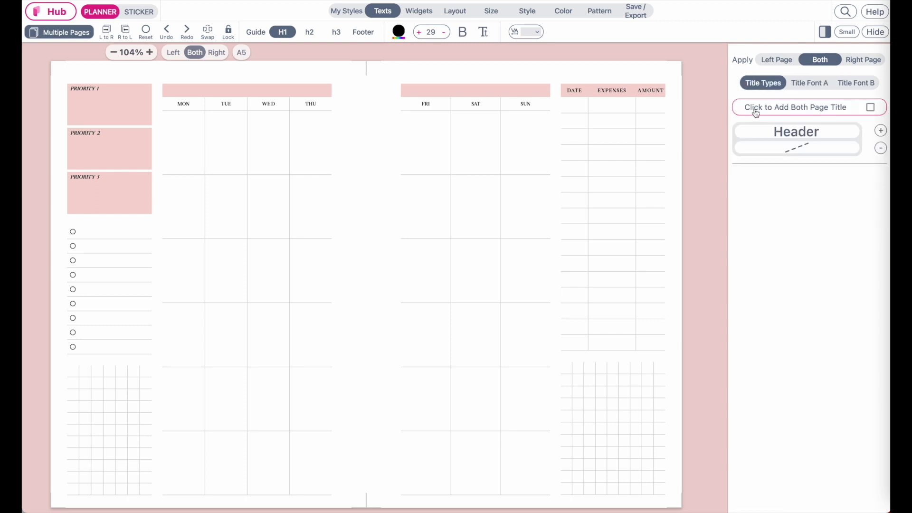
left_click(871, 107)
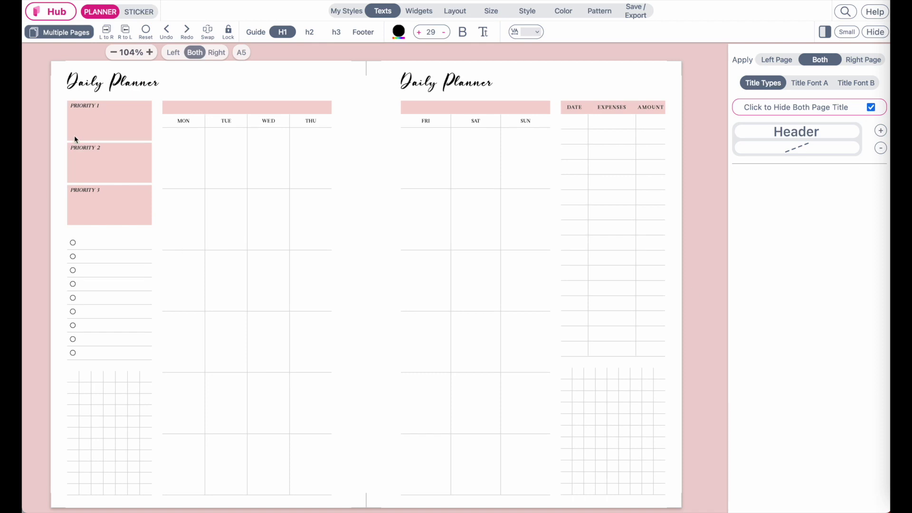
triple_click(128, 80)
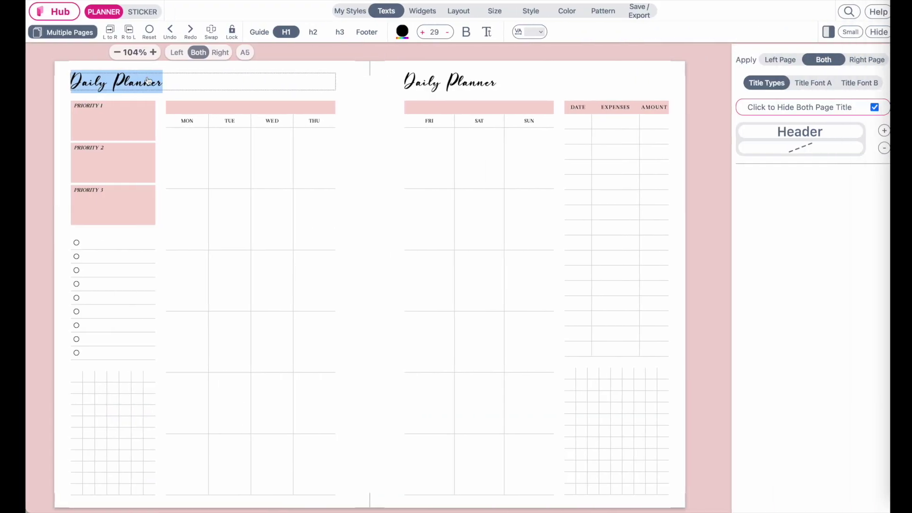
type("This Month")
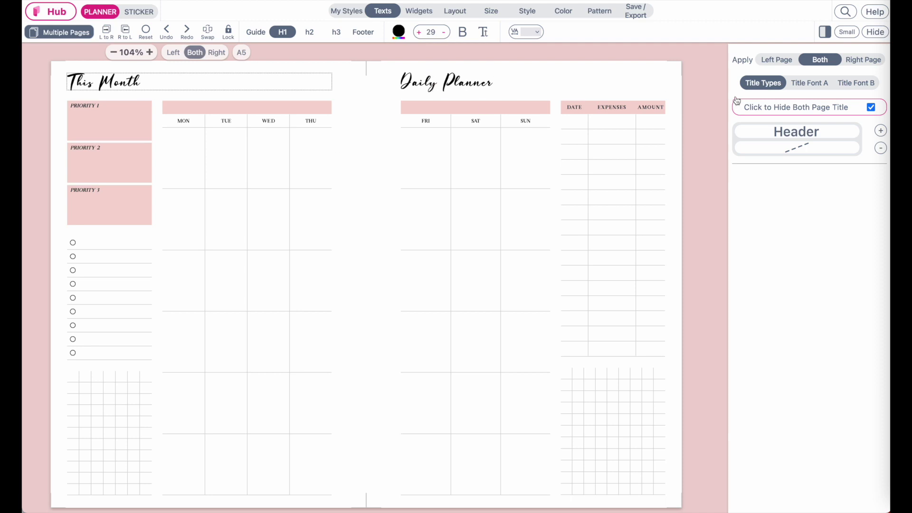
- Replace the right page's Header title with the blank title type
left_click(863, 60)
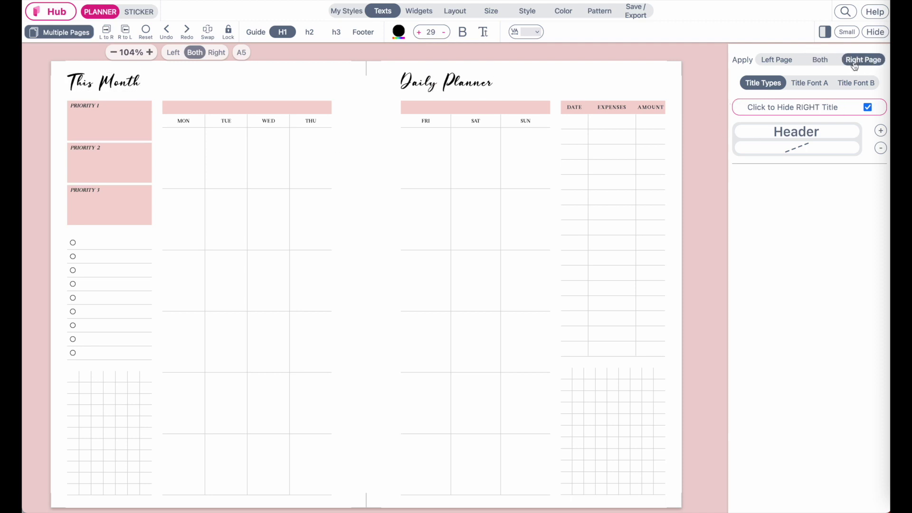
left_click(805, 137)
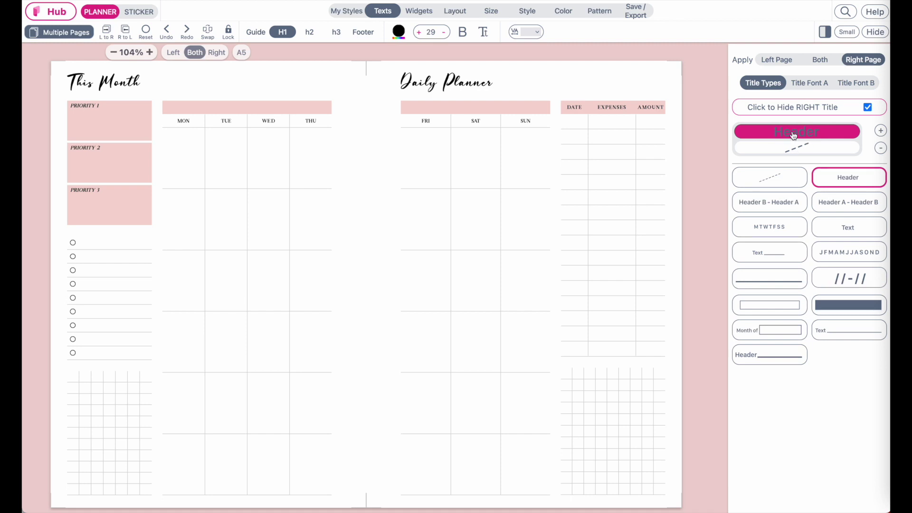
left_click(771, 182)
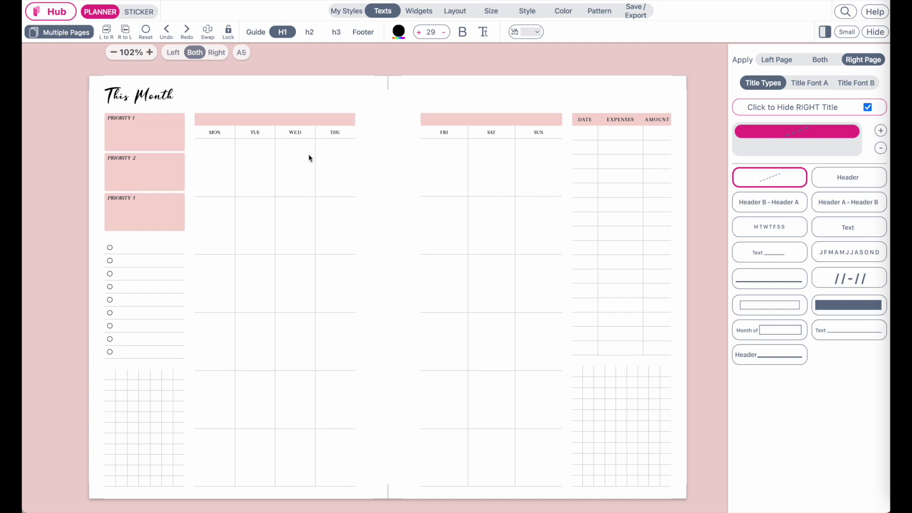
- Set the width of the right page's expenses and grid column to 1 fraction in the adjustable layout
scroll(347, 170, "up", 5)
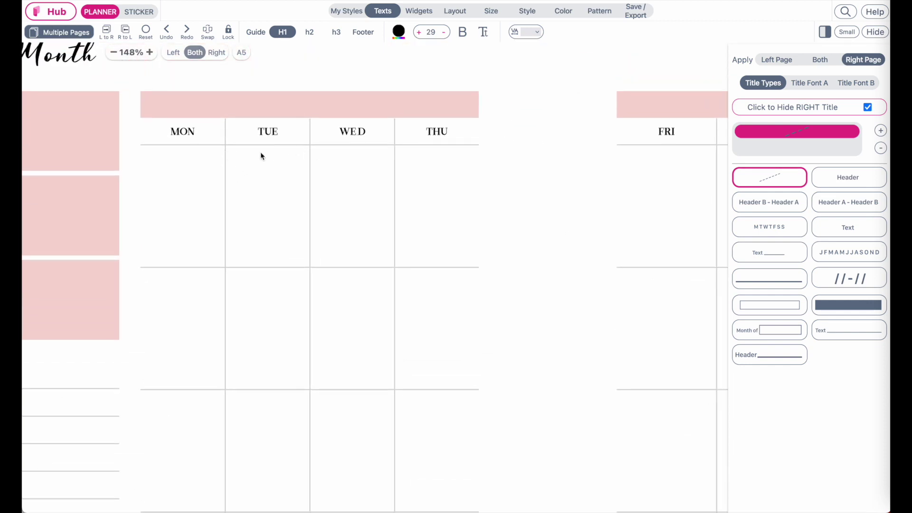
scroll(306, 156, "right", 5)
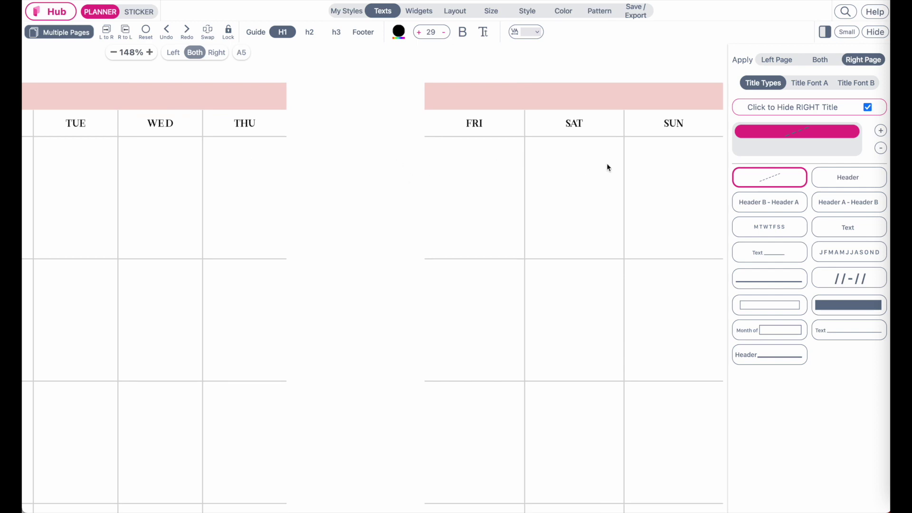
scroll(574, 167, "down", 4)
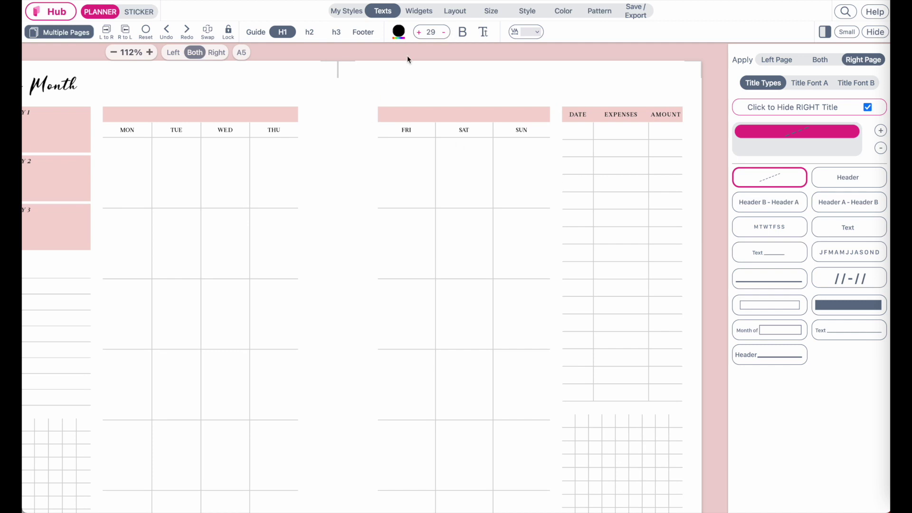
left_click(465, 9)
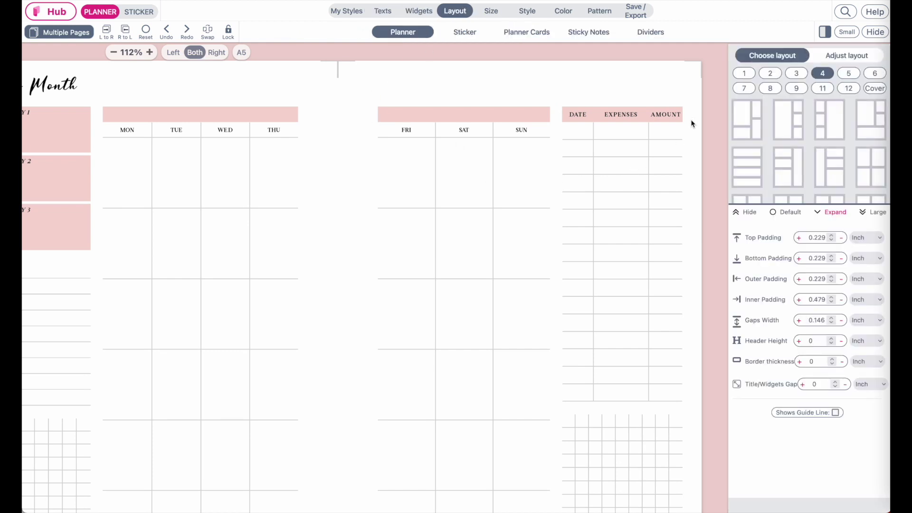
left_click(848, 55)
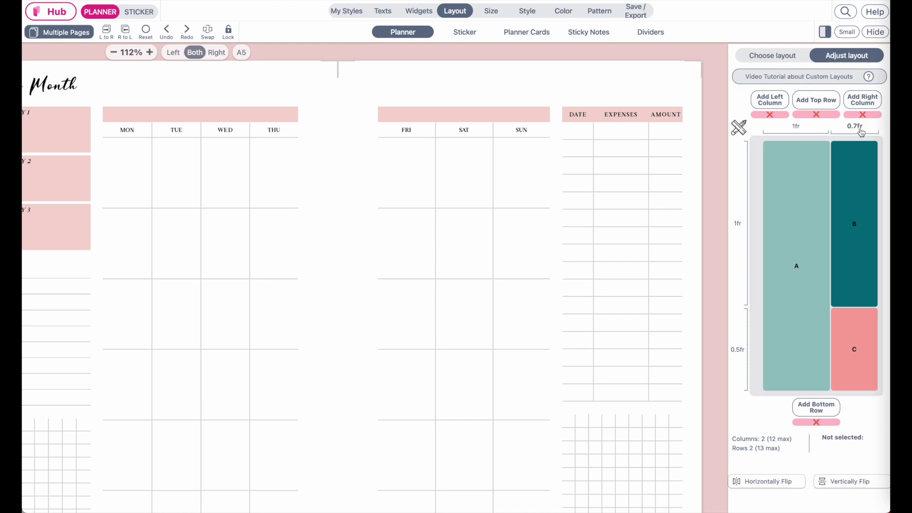
left_click(844, 130)
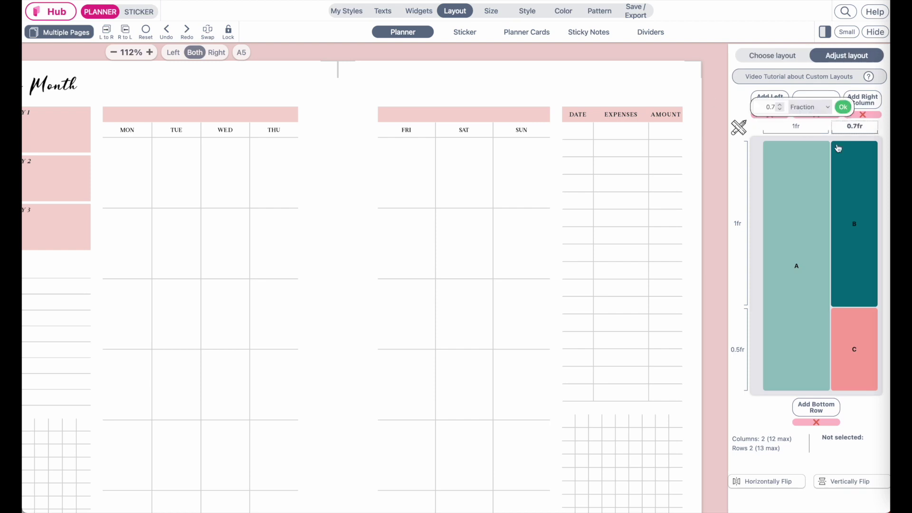
left_click(779, 105)
left_click(780, 105)
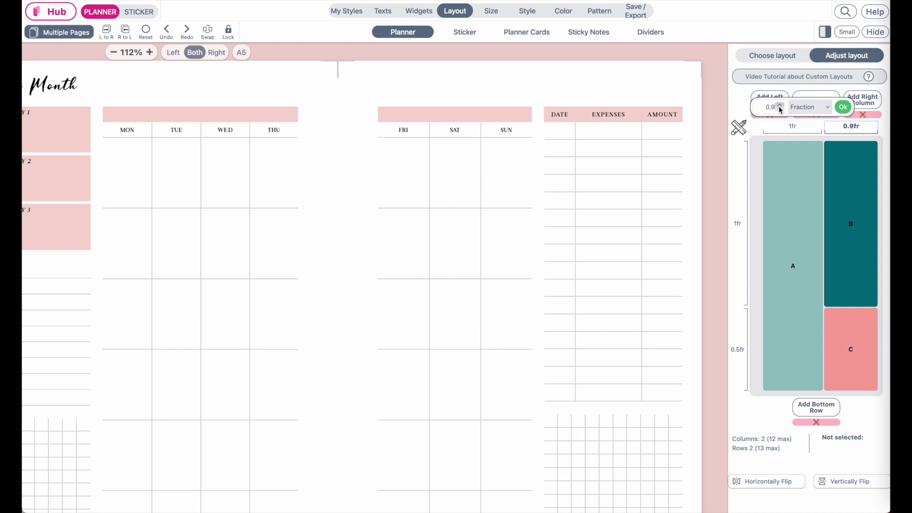
left_click(779, 105)
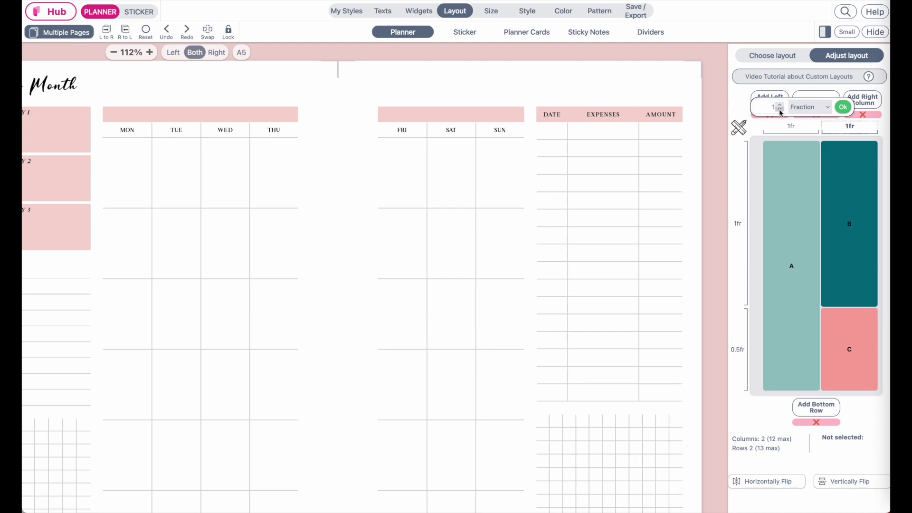
left_click(779, 109)
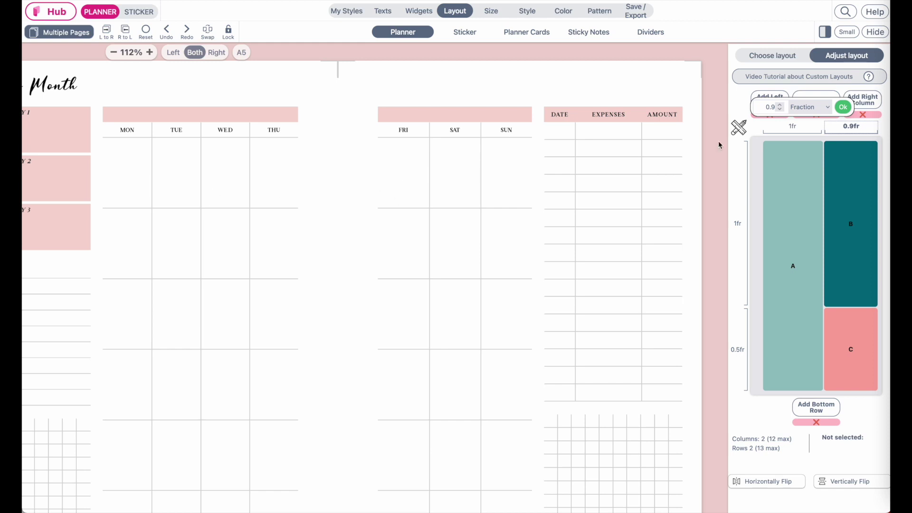
left_click(780, 105)
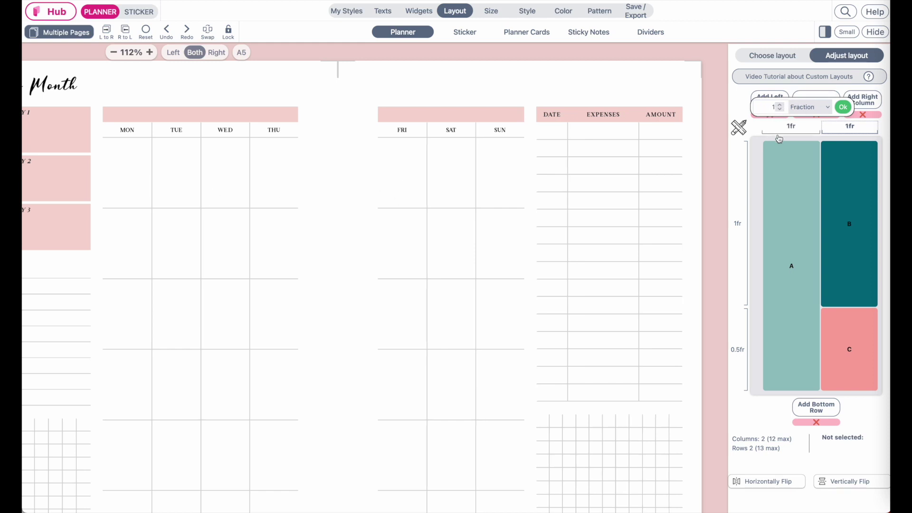
left_click(843, 107)
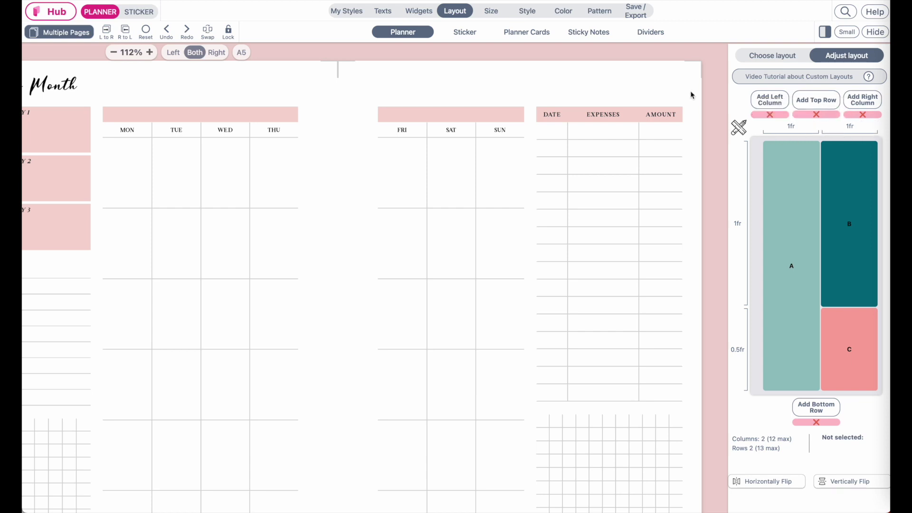
- Compare the width of the calendar's day columns on the left and right pages
scroll(417, 156, "up", 3)
scroll(417, 156, "right", 3)
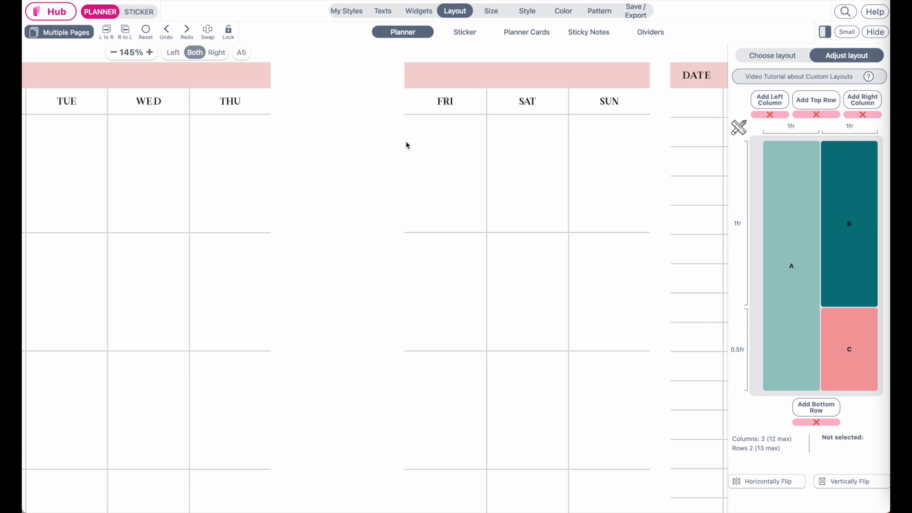
scroll(488, 247, "left", 5)
scroll(488, 246, "right", 3)
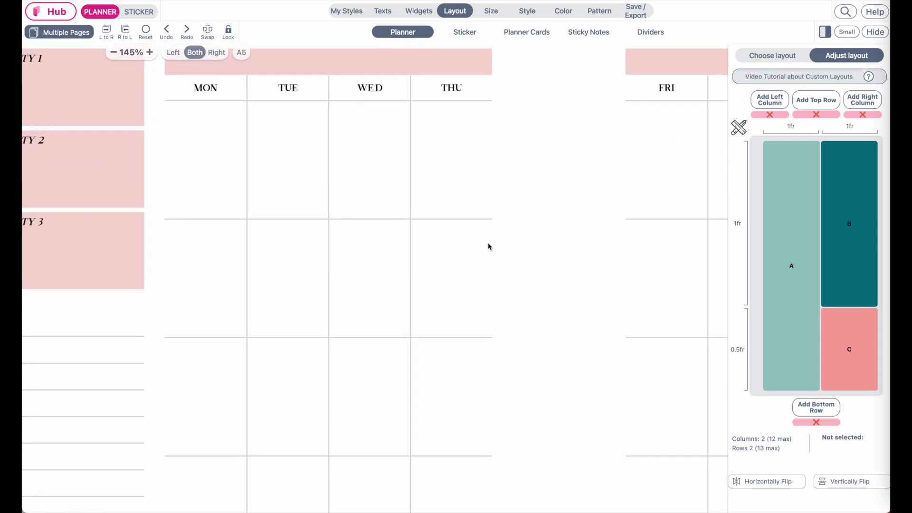
- Compare the two-page spread with the reference Magnolia design in the other app and return to the planner
scroll(489, 247, "left", 2)
scroll(488, 247, "down", 5)
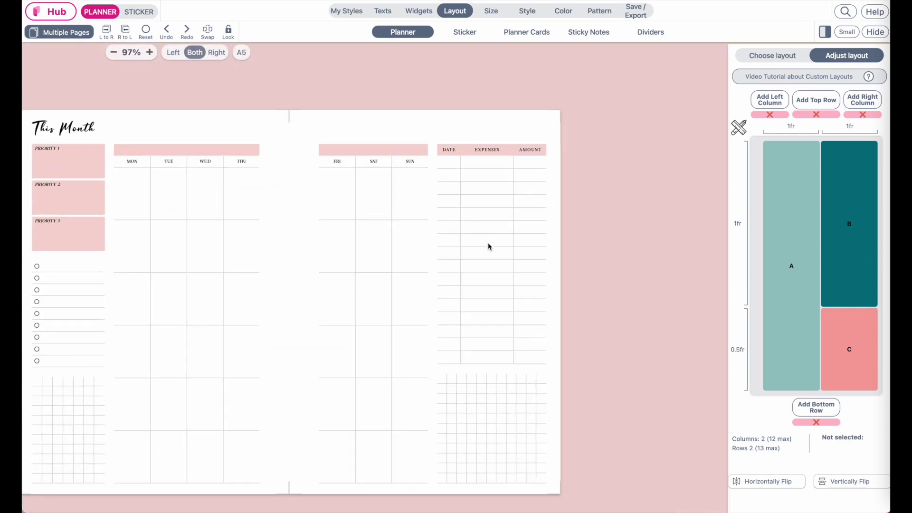
scroll(489, 246, "up", 3)
scroll(488, 246, "down", 1)
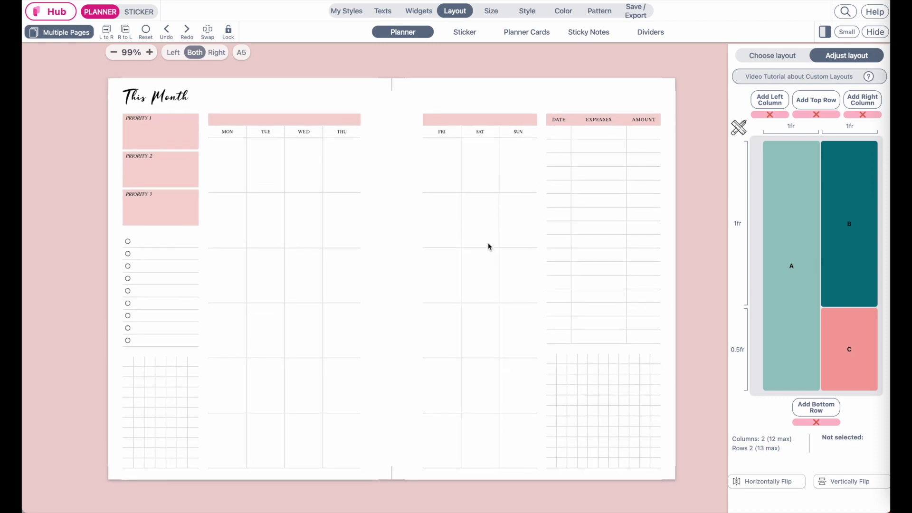
key("ctrl+Left")
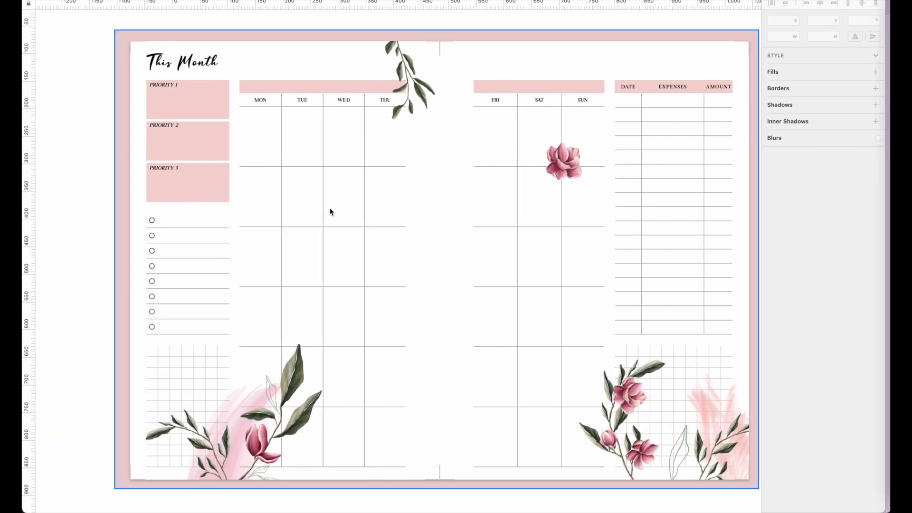
key("ctrl+Right")
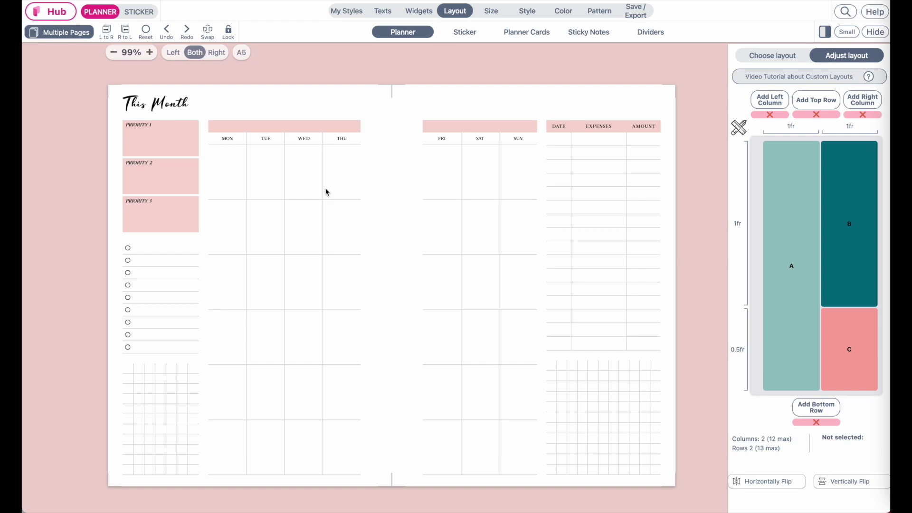
key("ctrl+Left")
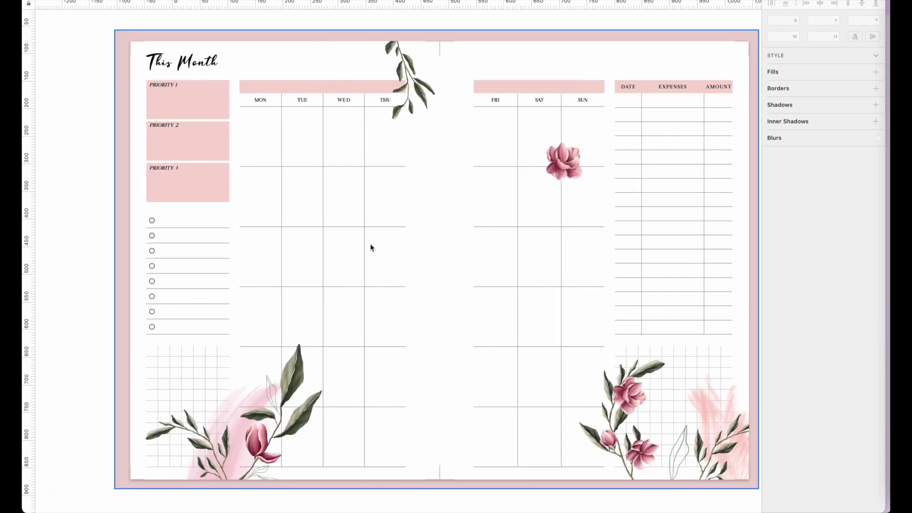
key("ctrl+Right")
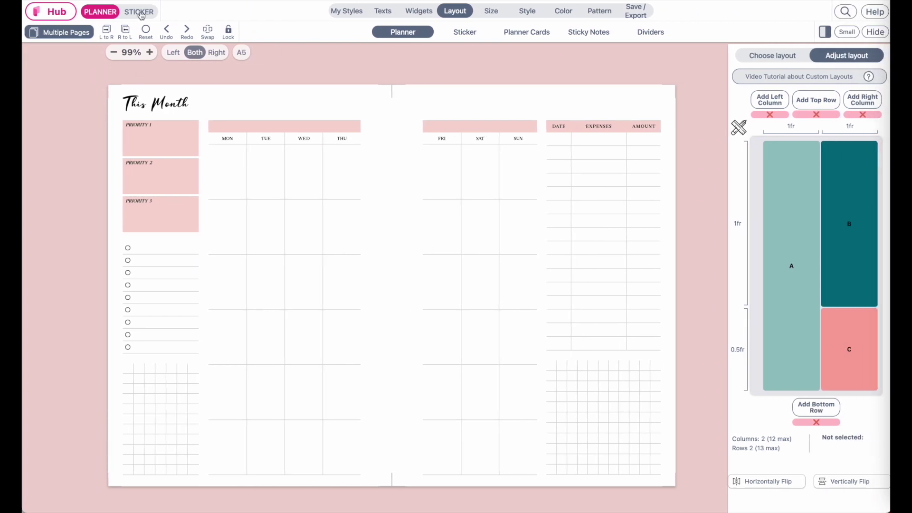
- Switch to sticker editing and filter the sticker library to the Magnolia collection
left_click(140, 13)
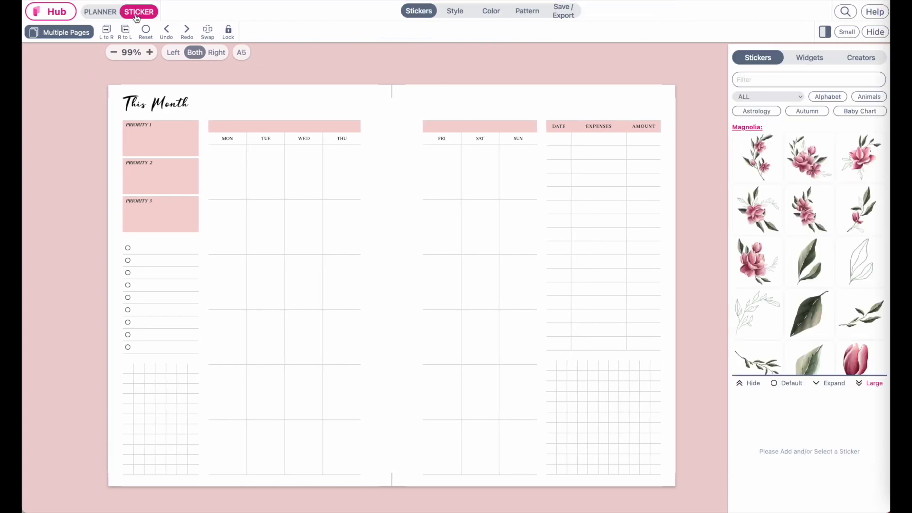
left_click(752, 97)
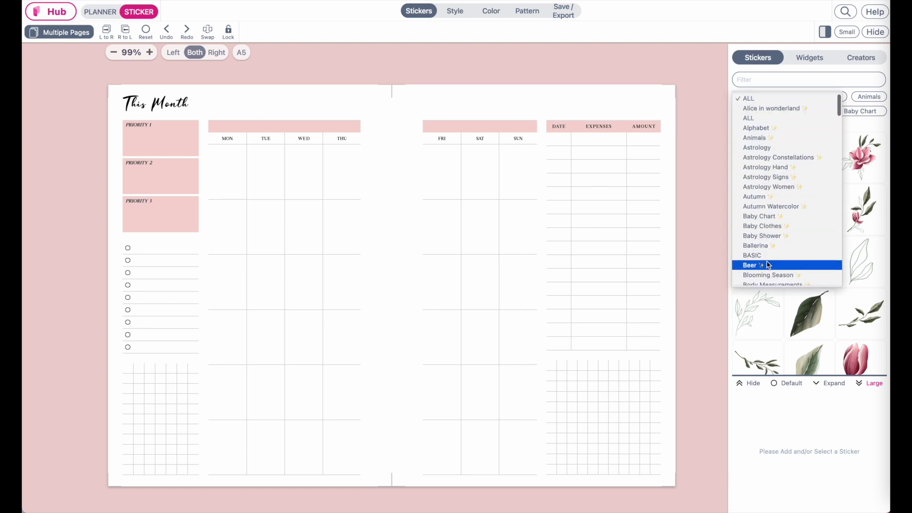
key("m")
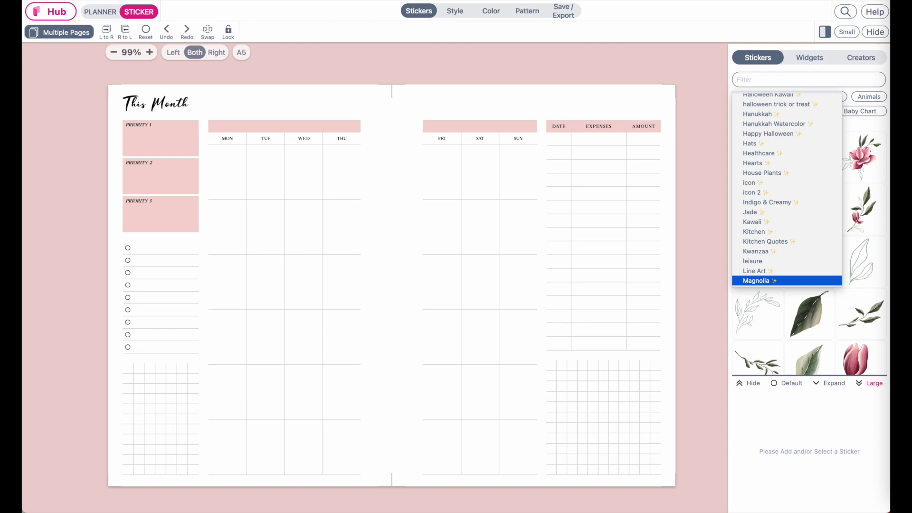
left_click(764, 281)
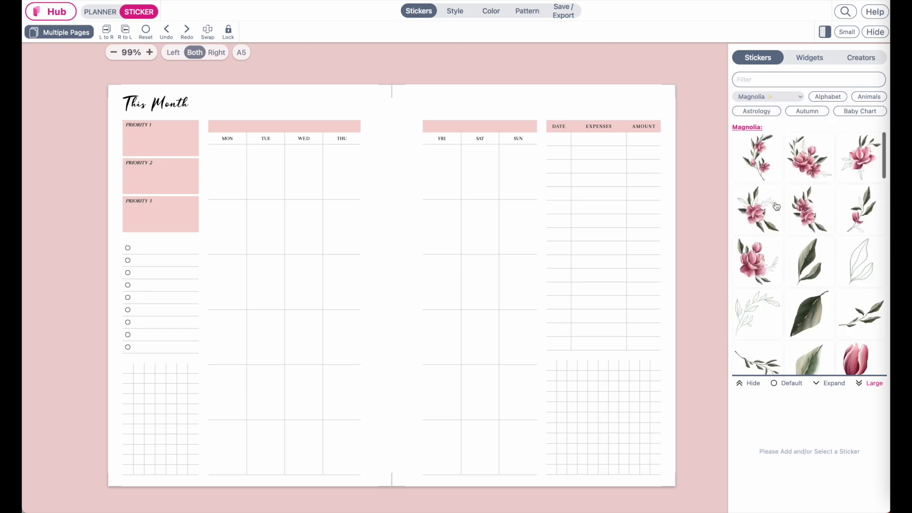
scroll(776, 205, "down", 10)
scroll(777, 205, "down", 10)
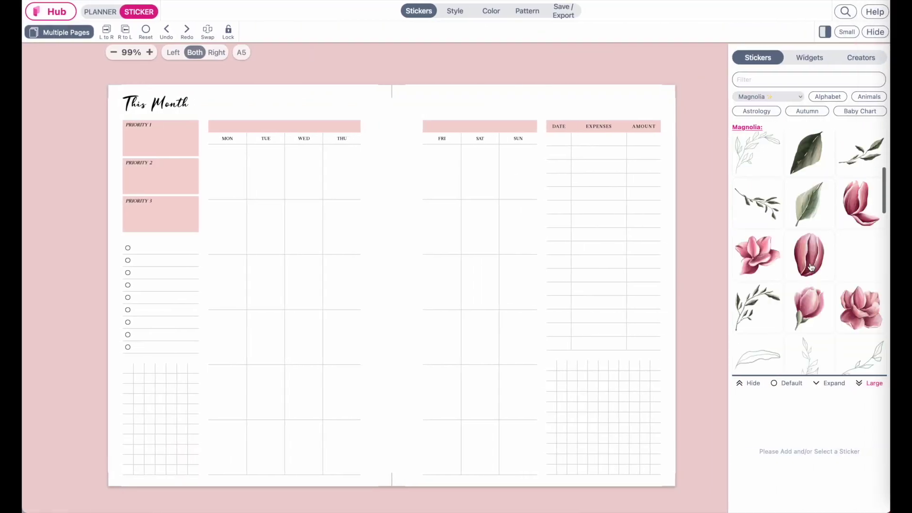
scroll(811, 268, "down", 3)
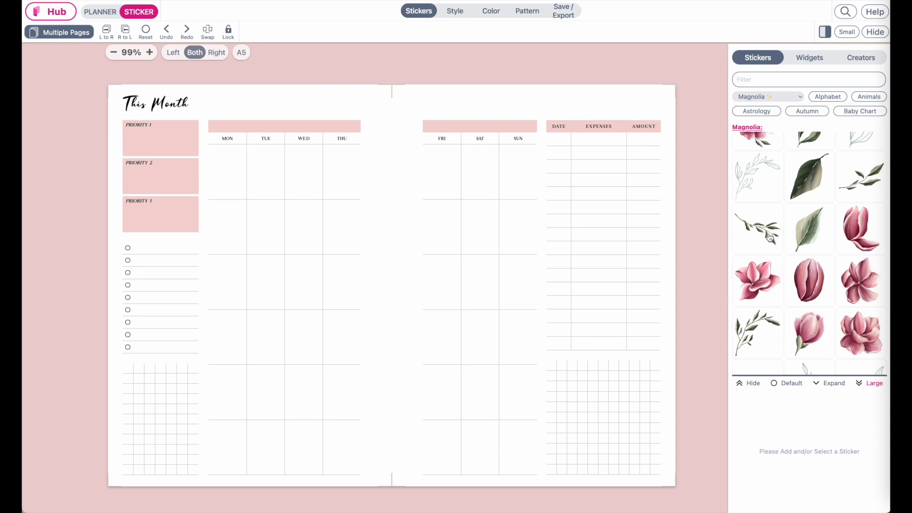
left_click_drag(771, 237, 470, 115)
left_click(436, 108)
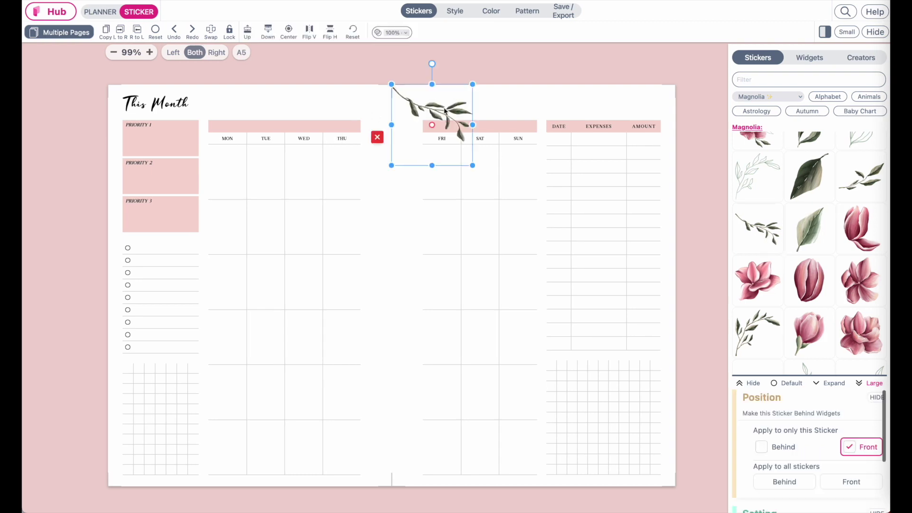
left_click(377, 136)
- Add the drooping leafy branch sticker to the left page, rotated to hang from the top edge beside the THU column
left_click(330, 102)
left_click(369, 115)
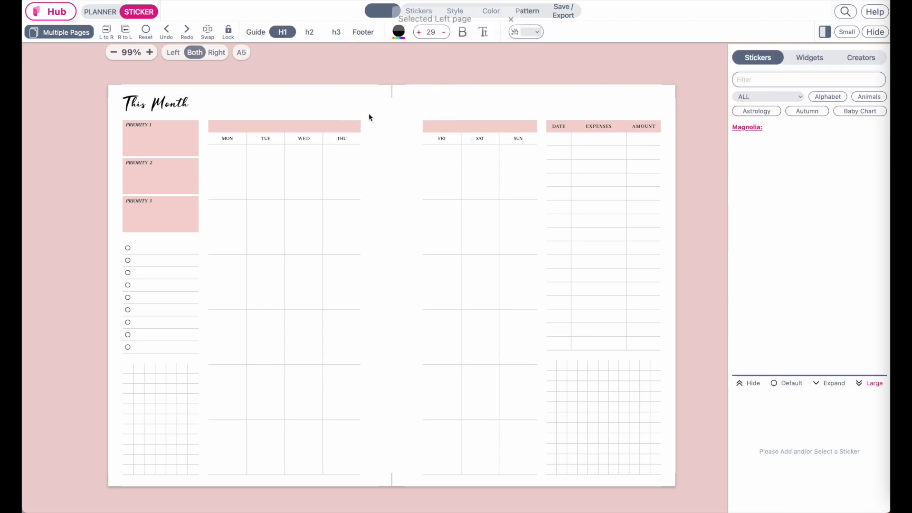
scroll(739, 295, "down", 3)
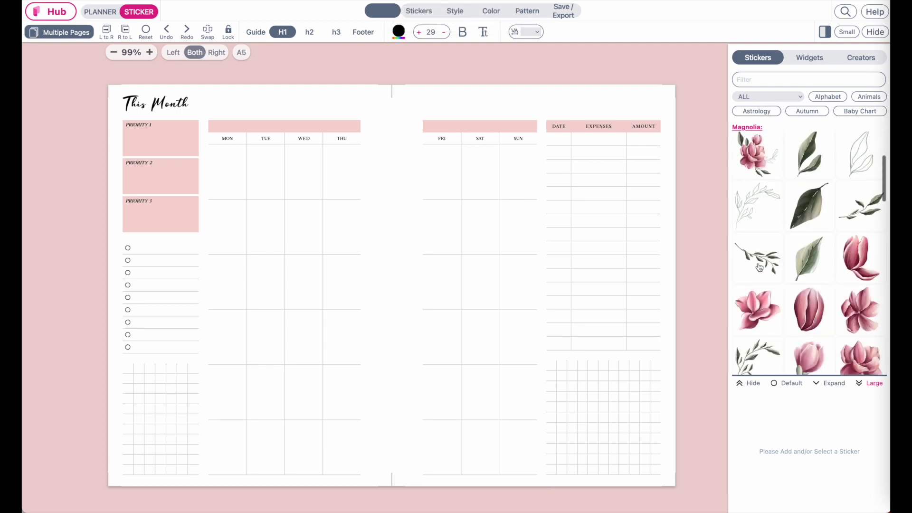
left_click(760, 264)
left_click(161, 116)
left_click_drag(161, 117, 256, 201)
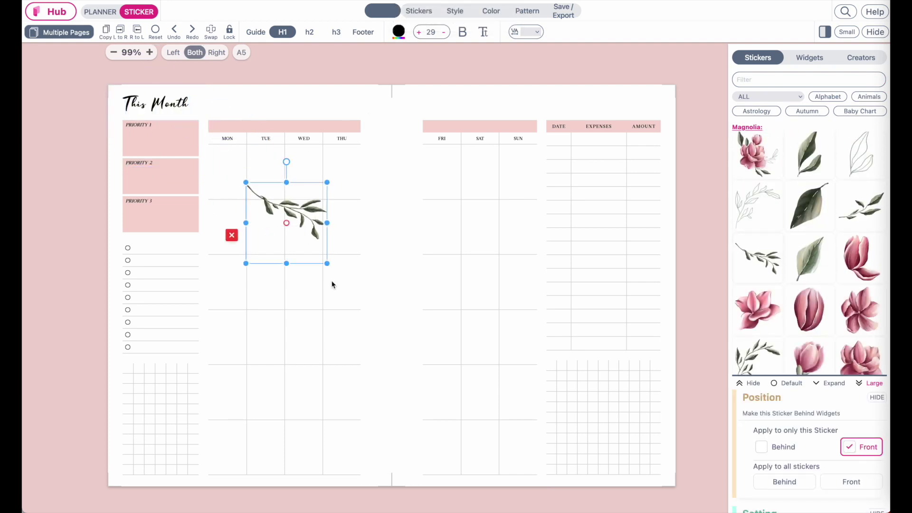
left_click_drag(331, 270, 347, 265)
left_click_drag(293, 162, 344, 195)
left_click_drag(317, 234, 376, 127)
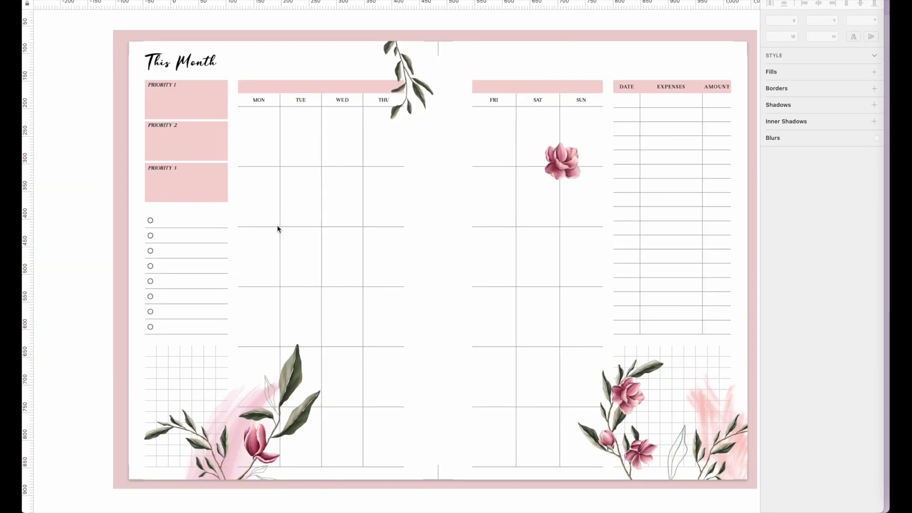
key("ctrl+Right")
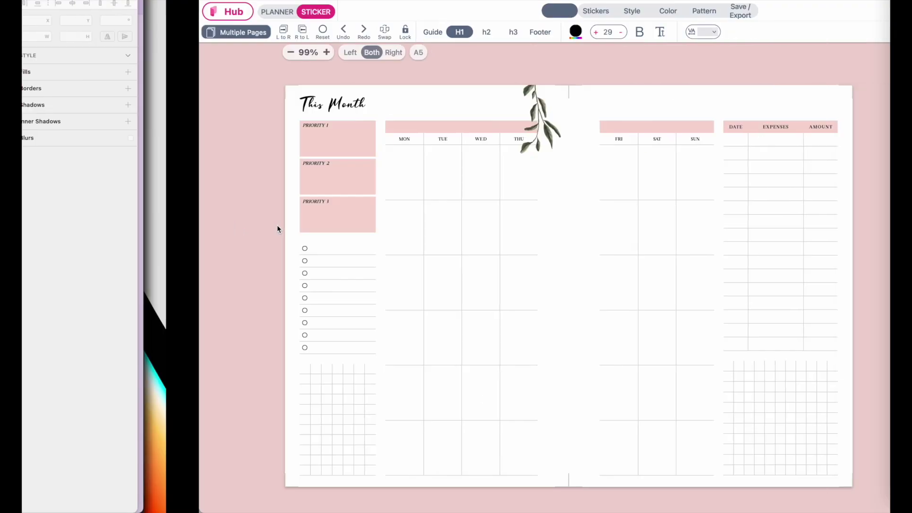
- Add the open magnolia flower sticker to the right page, shrunk and placed on the line between the SAT and SUN columns
left_click(494, 255)
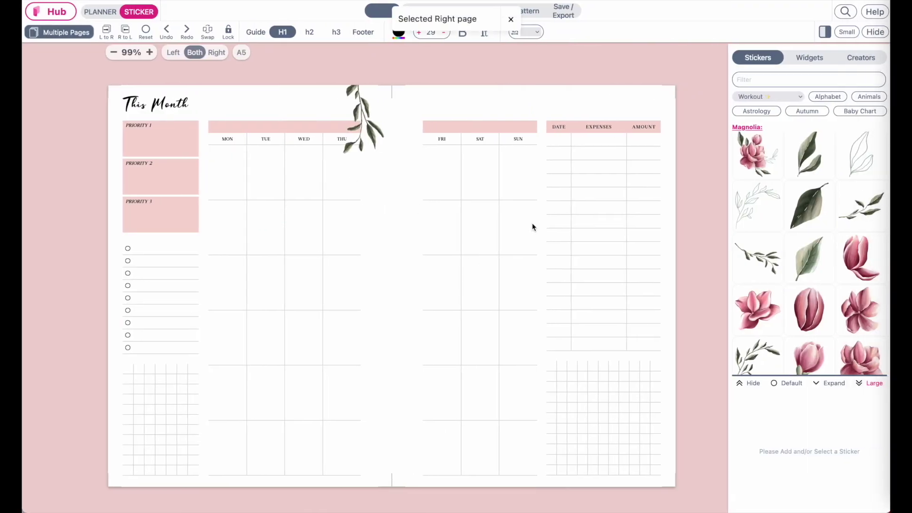
key("ctrl+Left")
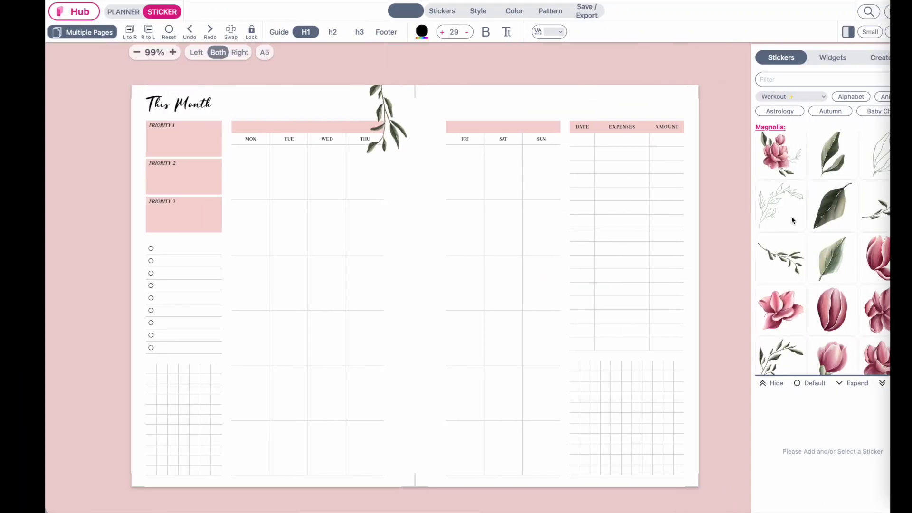
left_click(861, 304)
left_click_drag(399, 108, 480, 209)
left_click_drag(555, 263, 515, 212)
left_click(507, 255)
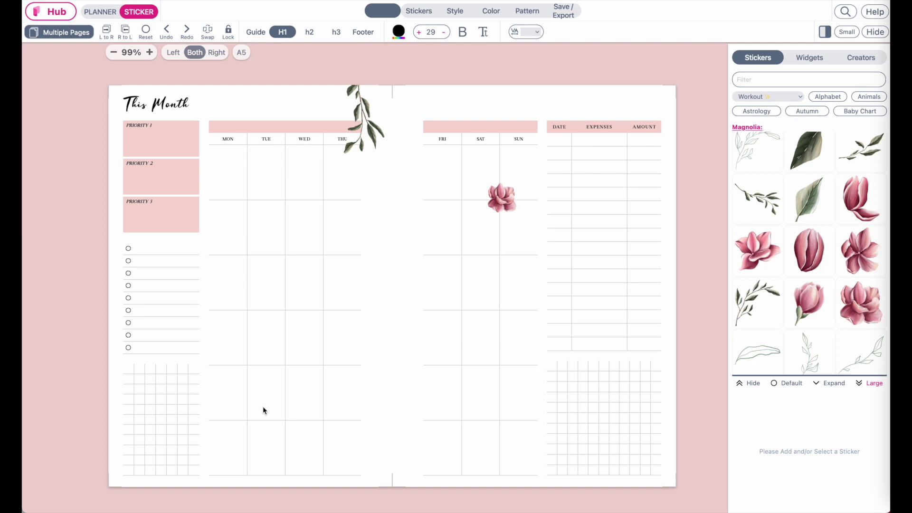
- Add the magnolia bud sprig sticker to the left page, enlarged and placed at the bottom between the grid and the MON column
left_click(264, 410)
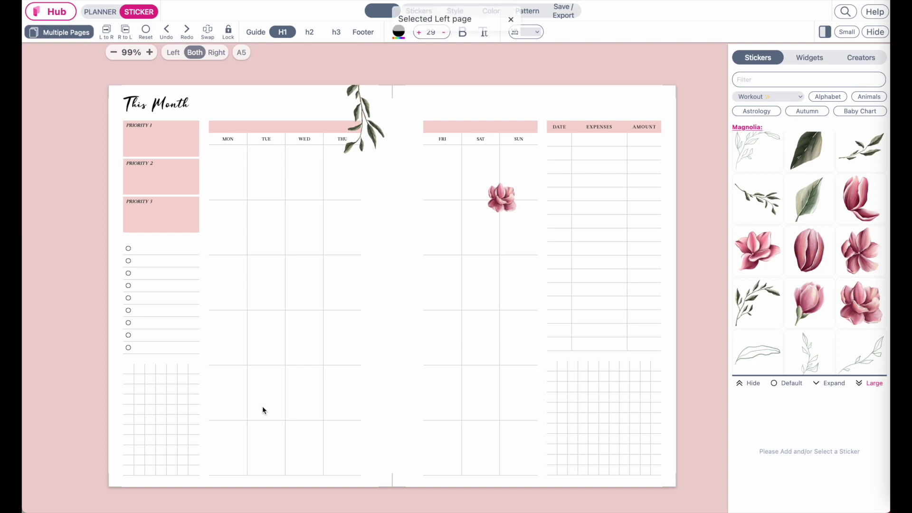
scroll(863, 212, "up", 5)
left_click(864, 213)
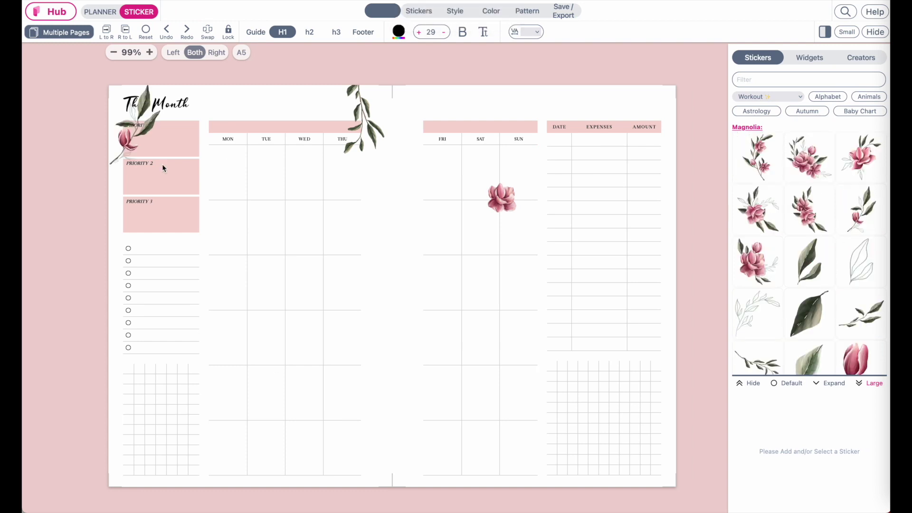
left_click(123, 142)
left_click_drag(193, 172, 246, 377)
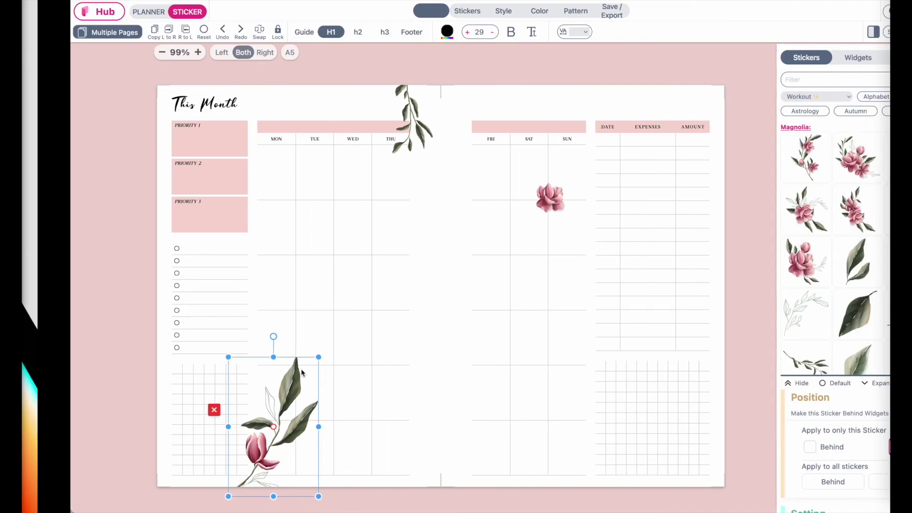
- Add the curved leafy branch, mirrored, over the left page's bottom grid and rotate the magnolia bud sprig slightly counterclockwise
scroll(764, 285, "down", 2)
left_click(762, 326)
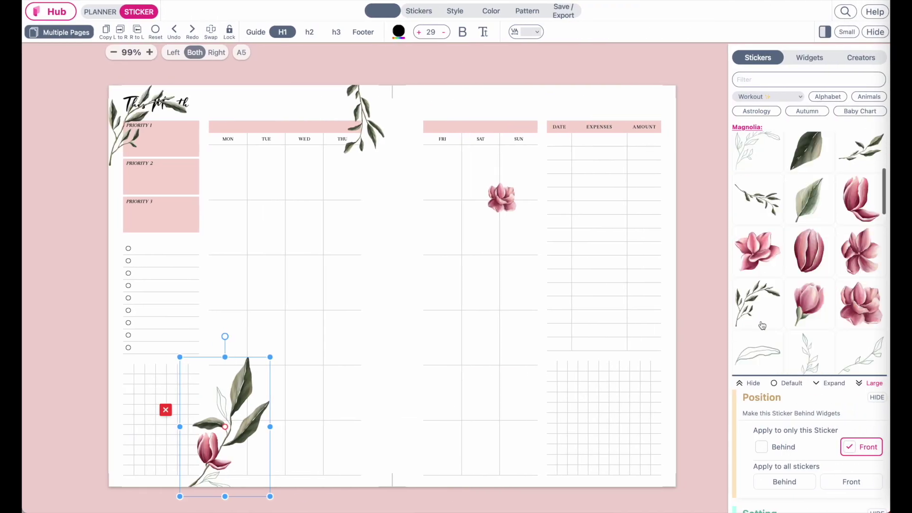
left_click(153, 111)
left_click_drag(153, 110, 233, 218)
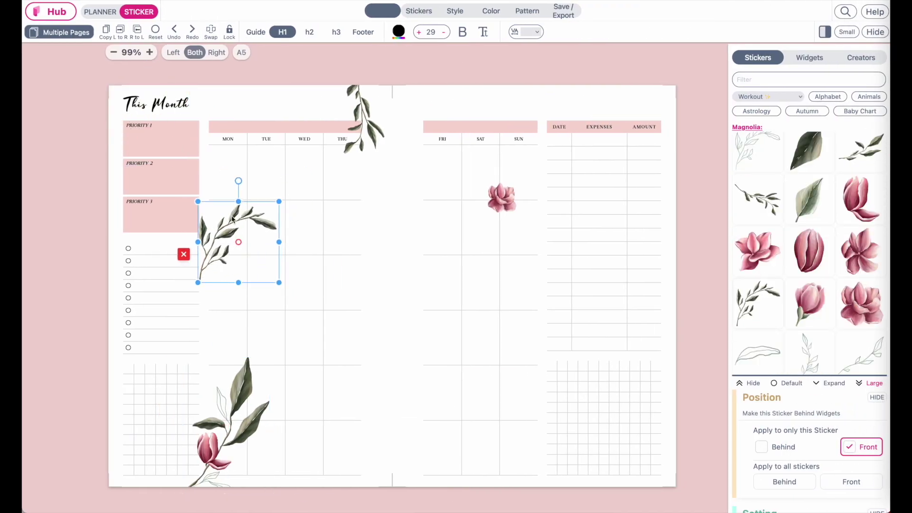
left_click(281, 216)
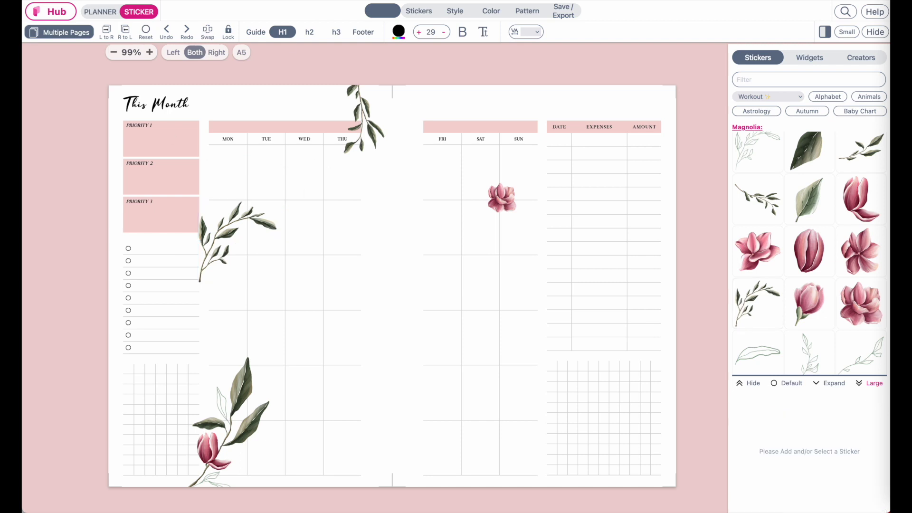
left_click(250, 211)
left_click_drag(250, 212, 159, 432)
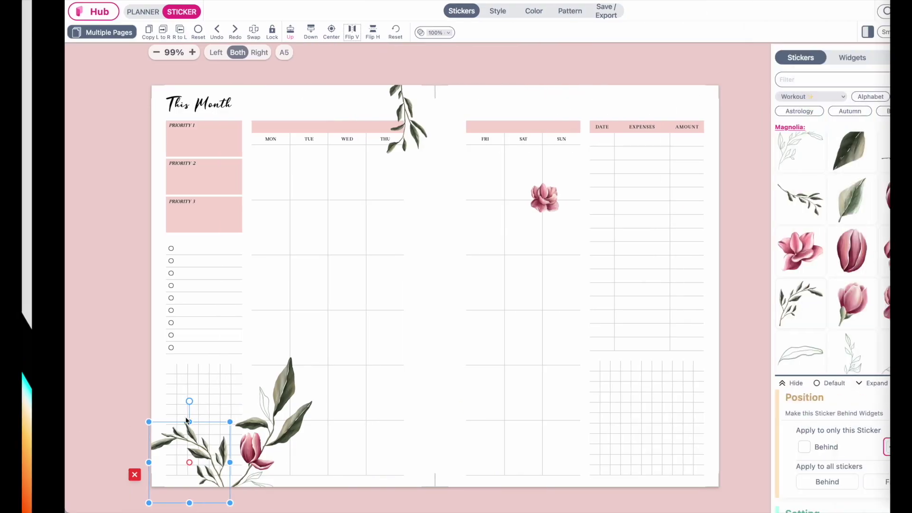
left_click(214, 418)
left_click_drag(228, 349, 240, 346)
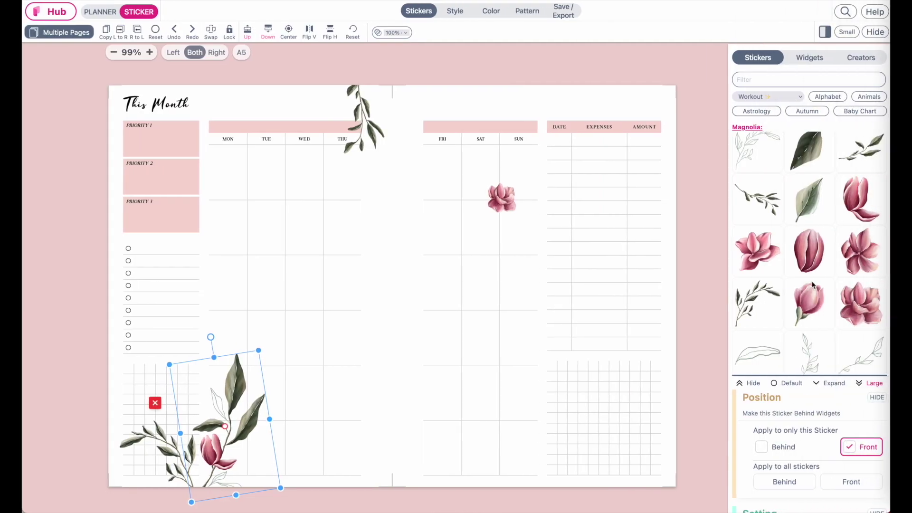
- Add the light pink brush stroke sticker to the left page, enlarged and placed over the bottom leaf and bud stickers
left_click(809, 200)
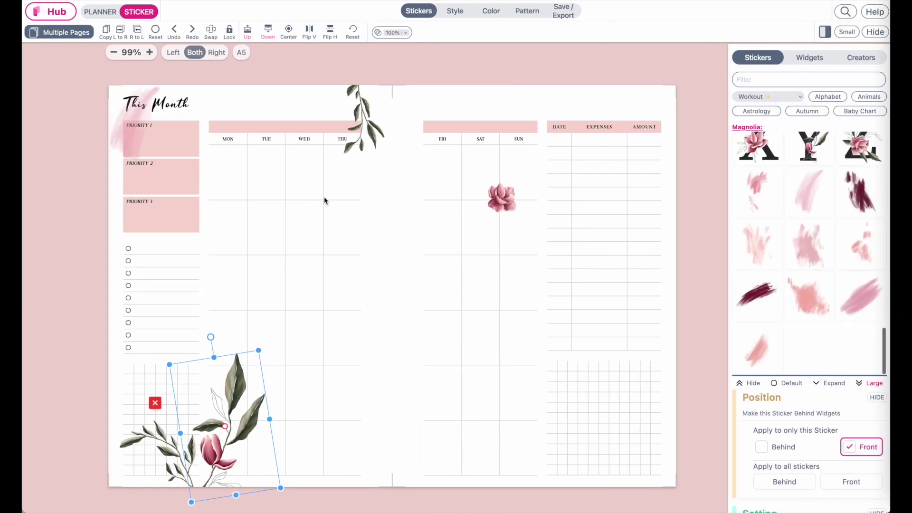
left_click(183, 165)
left_click_drag(183, 165, 198, 222)
mouse_move(157, 129)
left_mouse_down()
mouse_move(218, 420)
mouse_move(221, 388)
mouse_move(237, 392)
left_mouse_up()
left_click(269, 285)
scroll(239, 428, "up", 5)
scroll(240, 428, "down", 9)
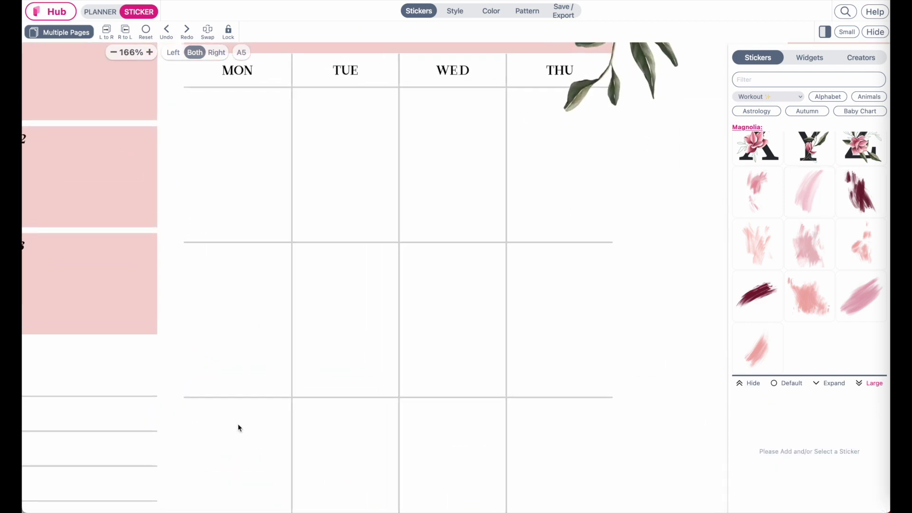
scroll(237, 423, "down", 3)
left_click(261, 254)
left_click_drag(260, 253, 220, 342)
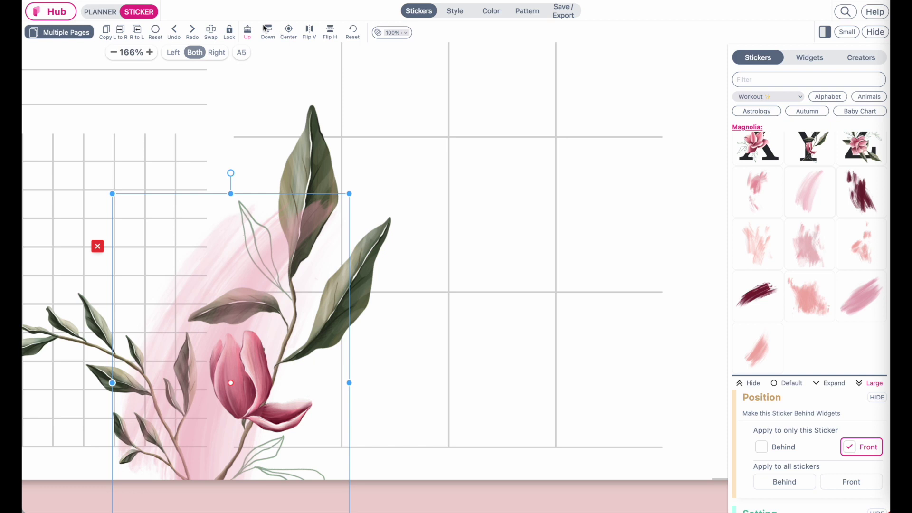
- Reorder the pink brush stroke so that it sits behind the magnolia bud sprig and leafy branch
left_click(249, 32)
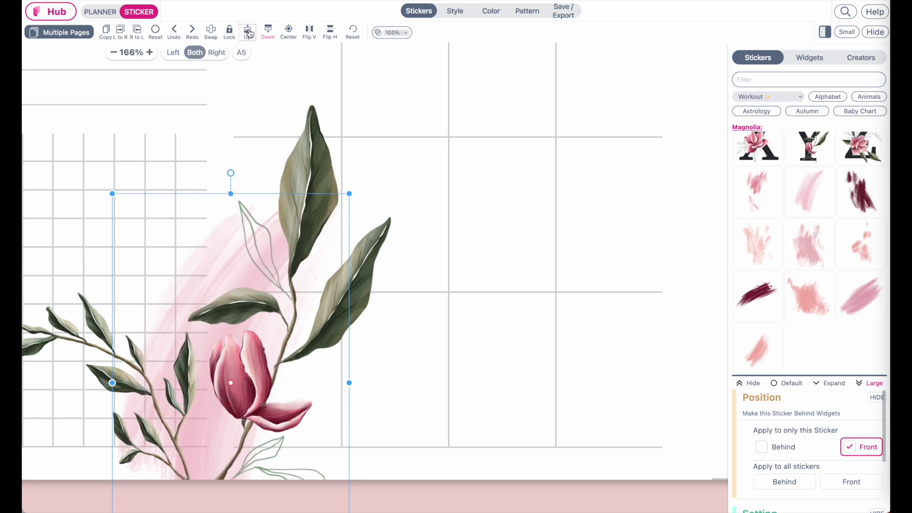
left_click(372, 157)
scroll(316, 187, "down", 5)
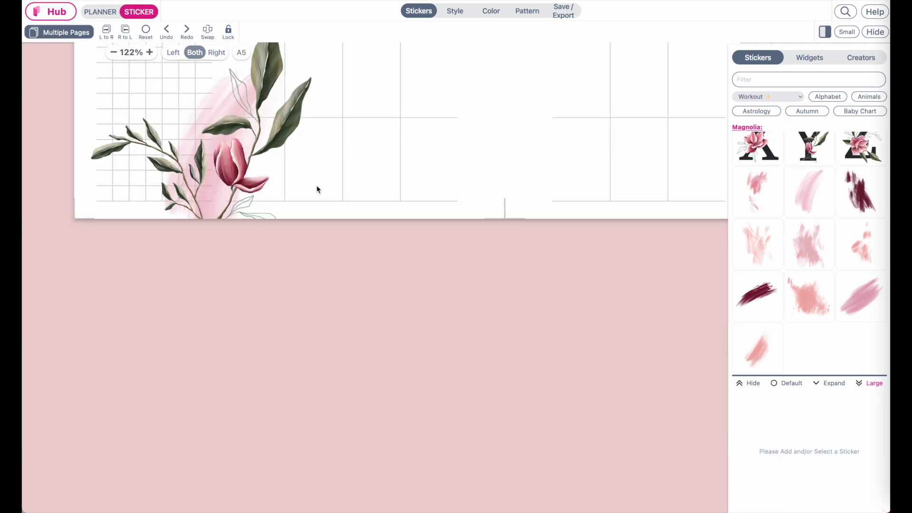
scroll(318, 189, "down", 2)
scroll(390, 261, "right", 4)
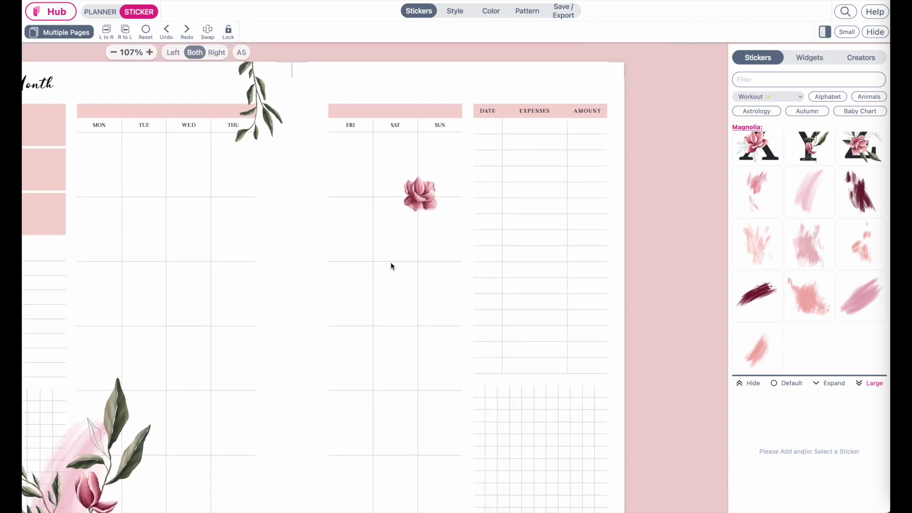
- Check the reference design, then add the peach-pink brush stroke sticker over the grid in the right page's bottom right corner
key("ctrl+Right")
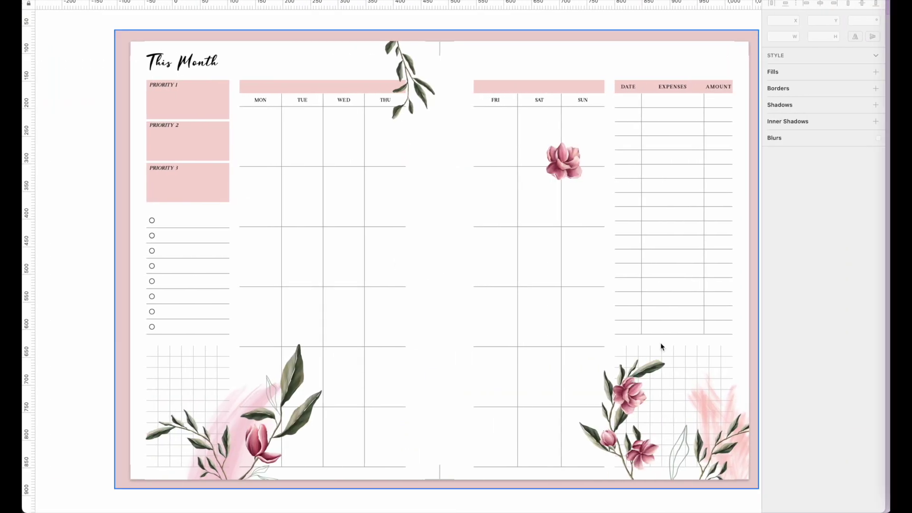
key("ctrl+Left")
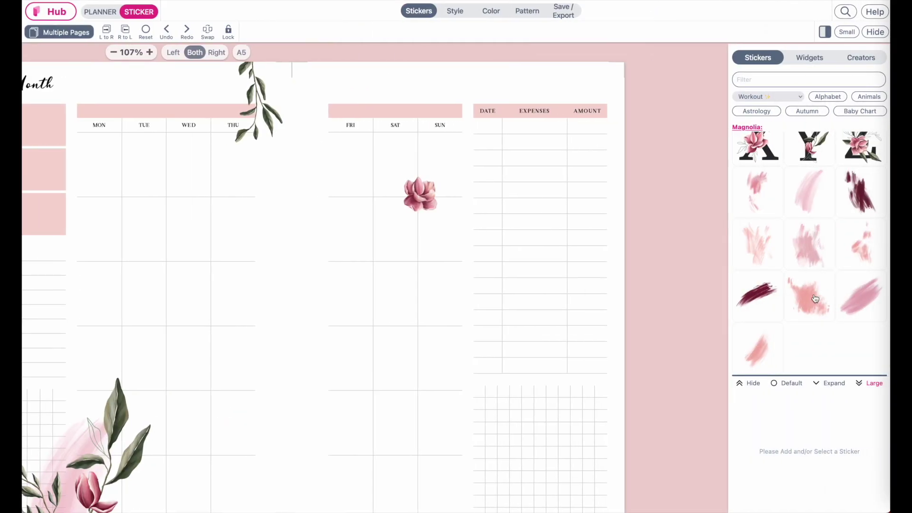
left_click(795, 255)
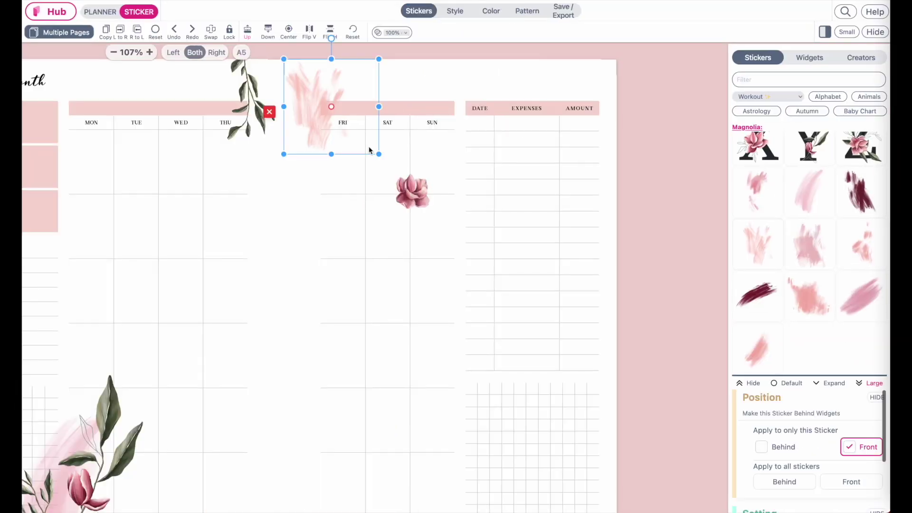
mouse_move(330, 107)
left_mouse_down()
mouse_move(548, 403)
mouse_move(592, 378)
left_mouse_up()
- Add the tall magnolia flower branch at the left of the right page's bottom grid and the outlined leaf sprig beside it
scroll(588, 332, "up", 2)
scroll(789, 200, "up", 20)
left_click(763, 158)
left_click_drag(369, 85, 533, 416)
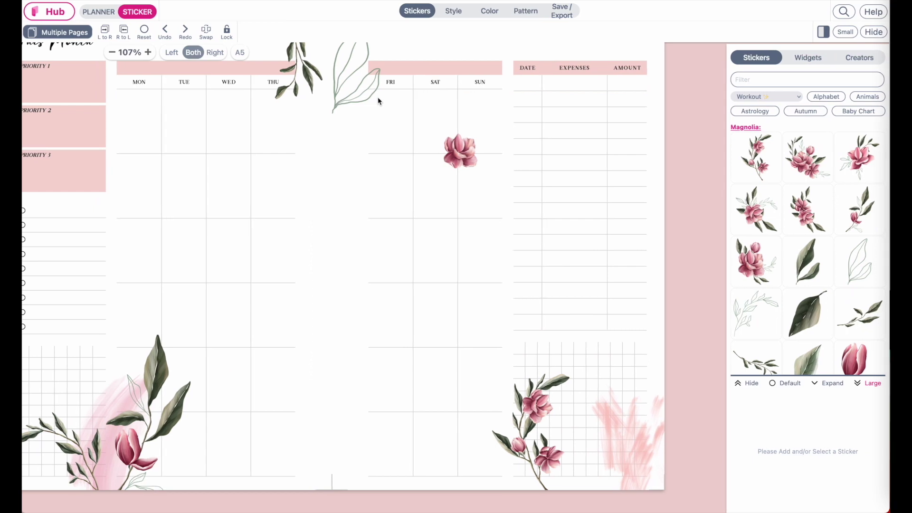
left_click_drag(361, 94, 608, 461)
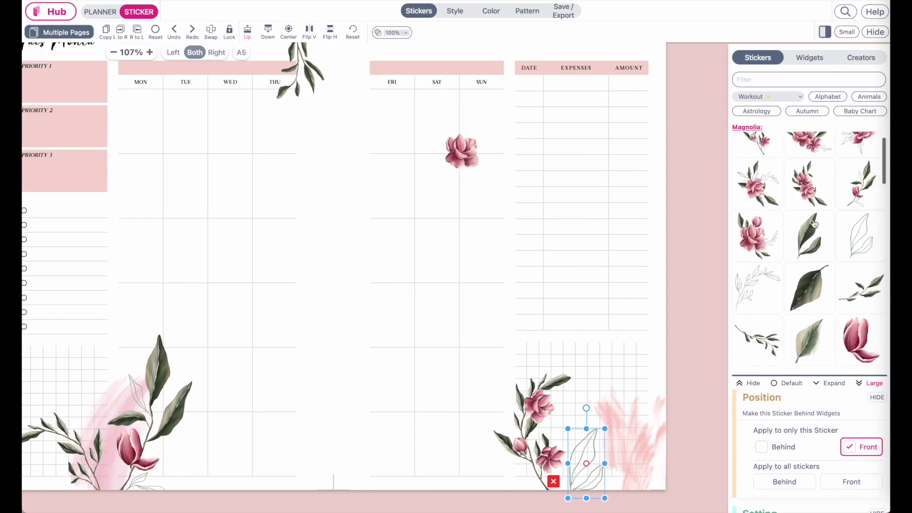
- Add the curved leafy branch over the peach-pink brush stroke in the right page's bottom right corner and deselect it
scroll(805, 192, "up", 3)
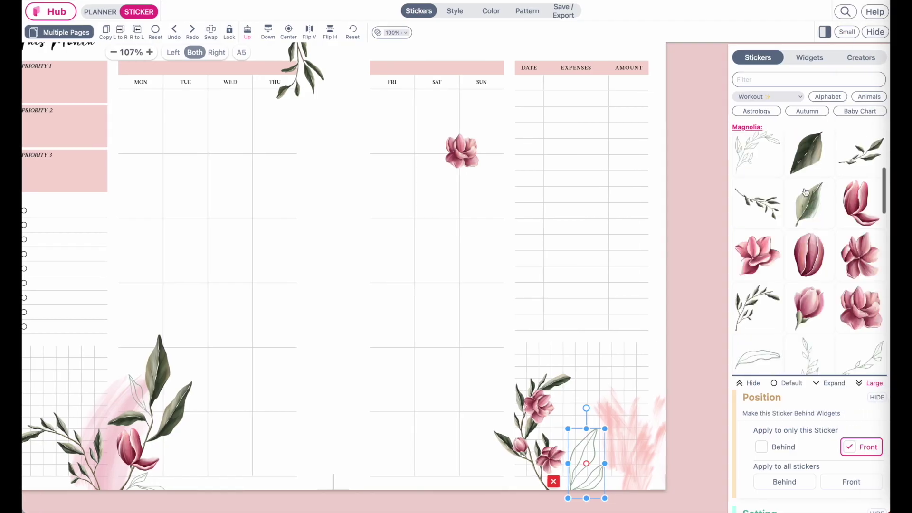
left_click(751, 293)
left_click_drag(704, 414, 684, 423)
left_click(579, 83)
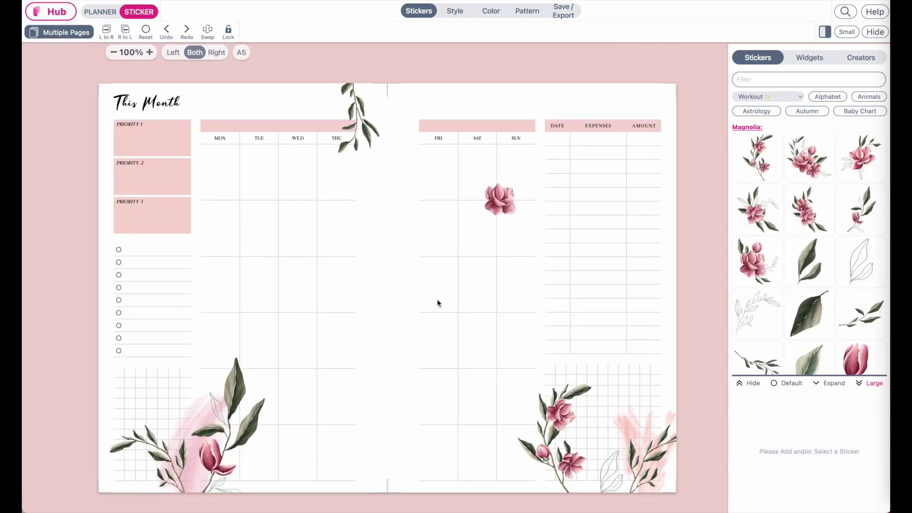